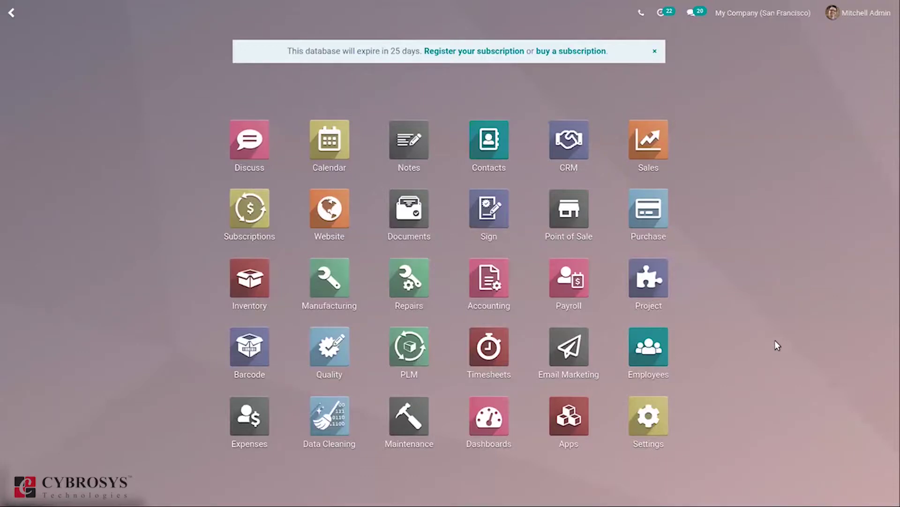
- Open the Point of Sale app, view the list of configured points of sale, and return to the dashboard
click(565, 234)
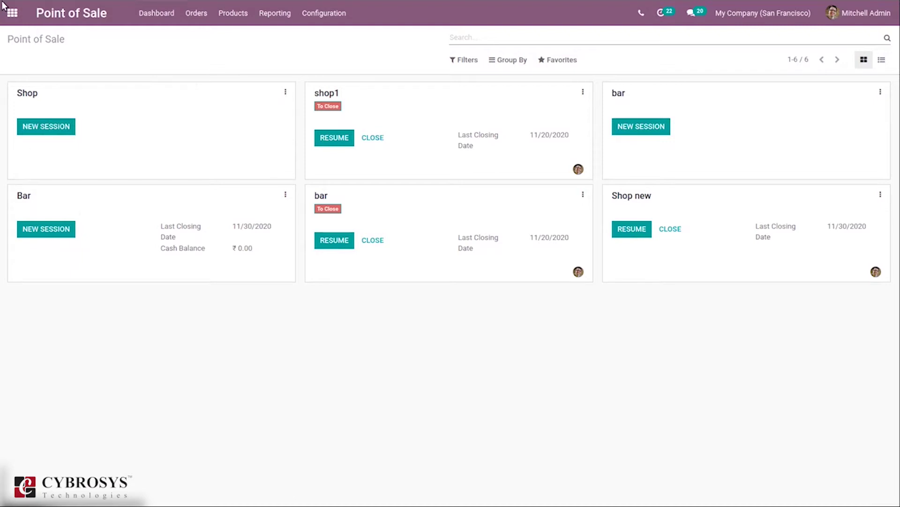
click(314, 20)
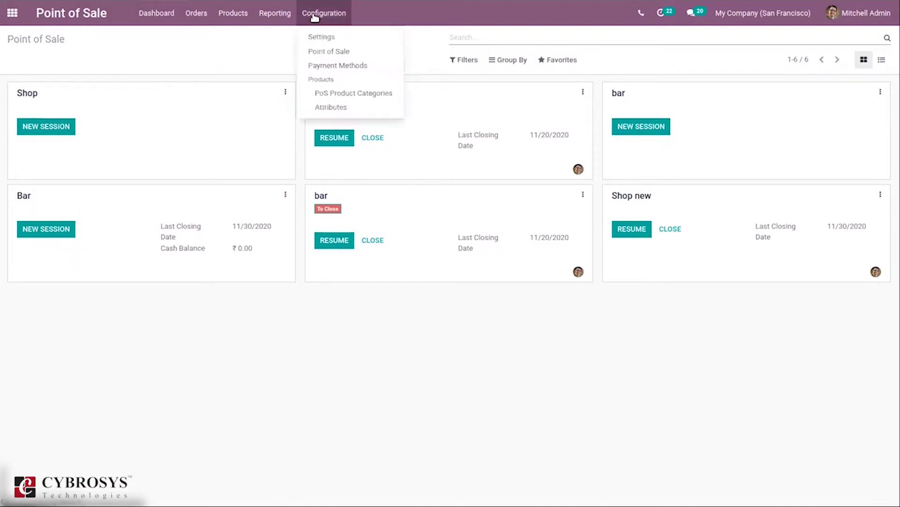
click(323, 52)
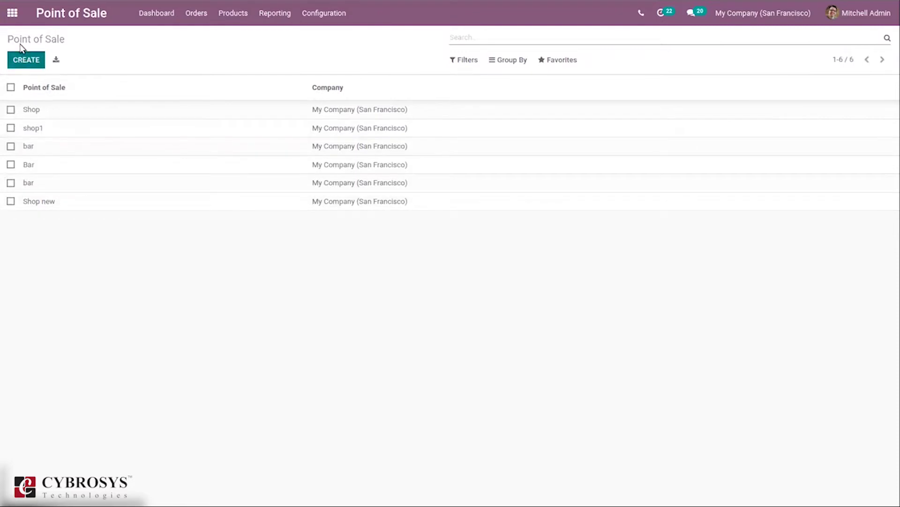
click(154, 18)
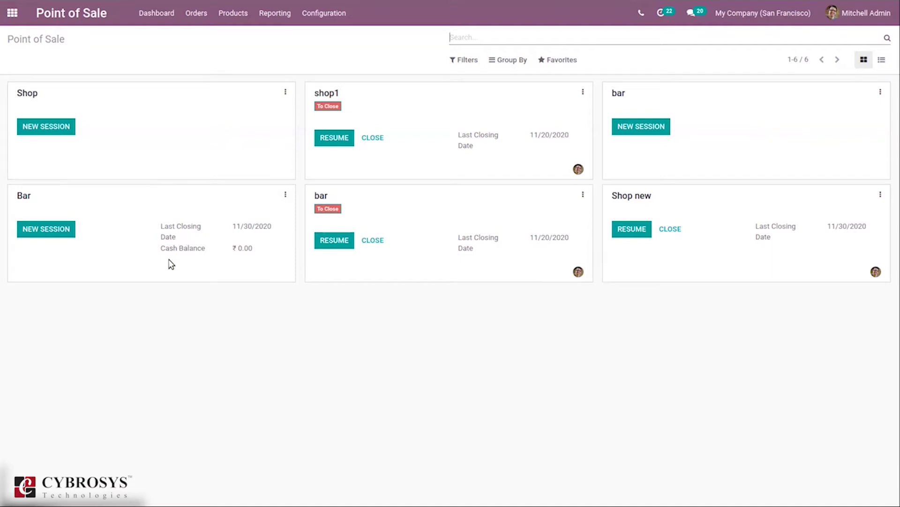
- View the orders of the Bar point of sale from its dashboard card and return to the dashboard
click(286, 92)
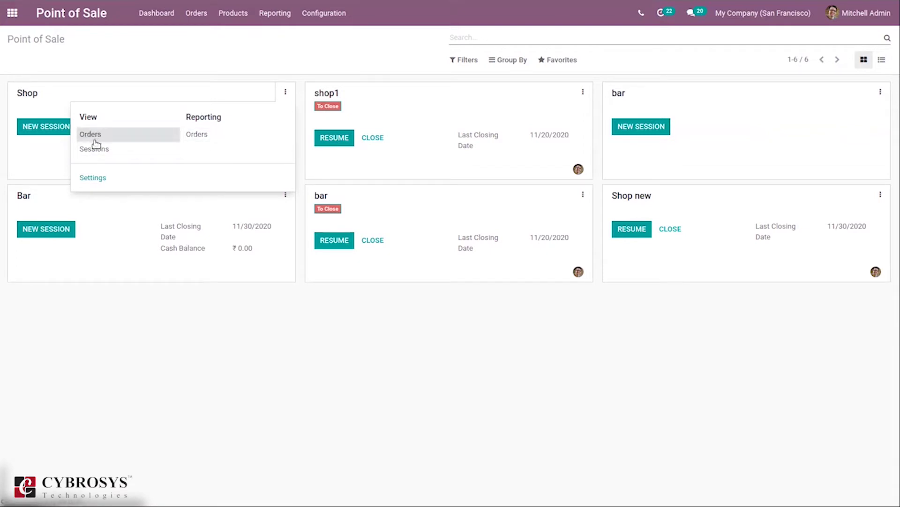
click(287, 93)
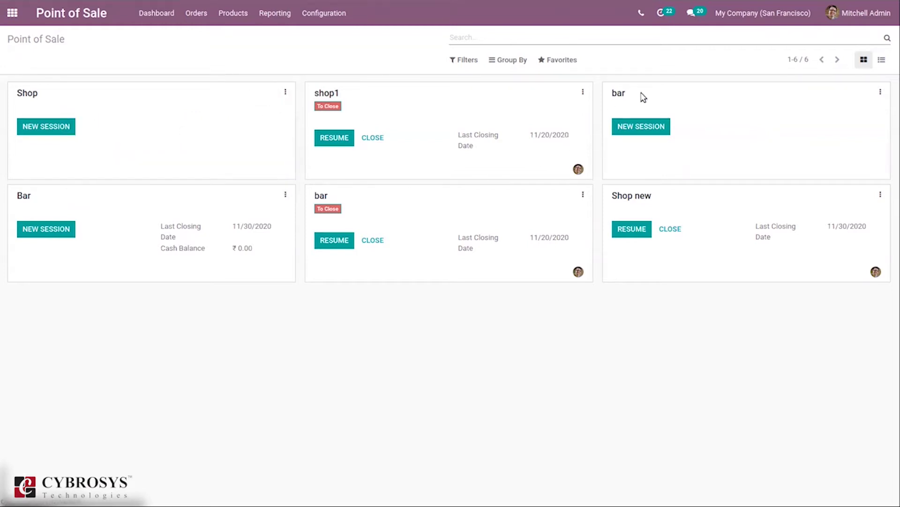
click(285, 194)
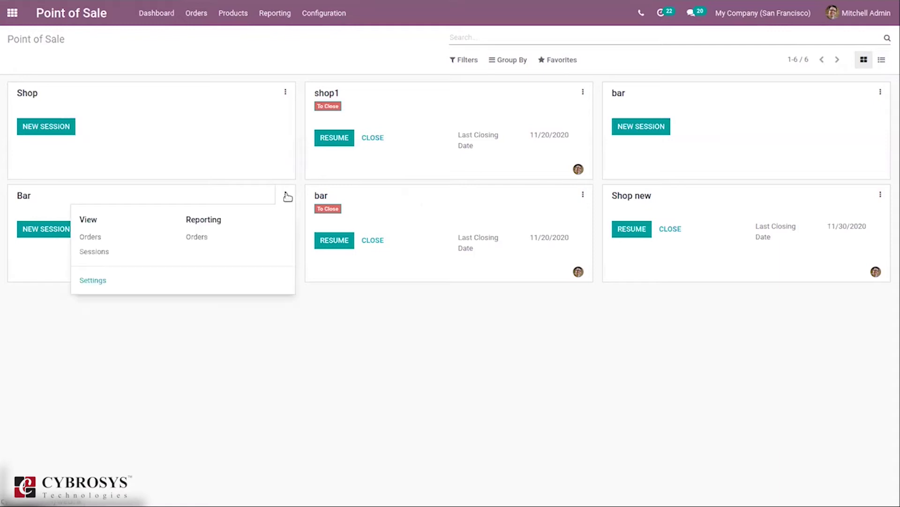
click(95, 238)
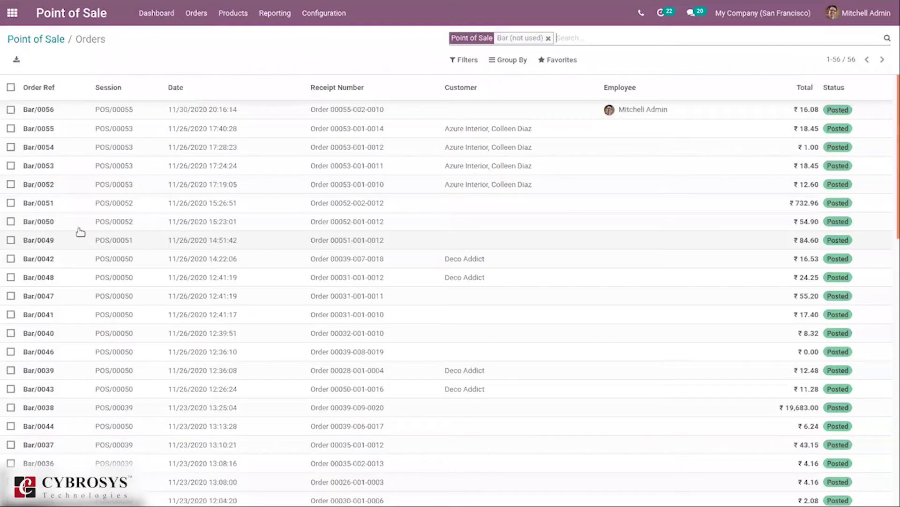
click(54, 40)
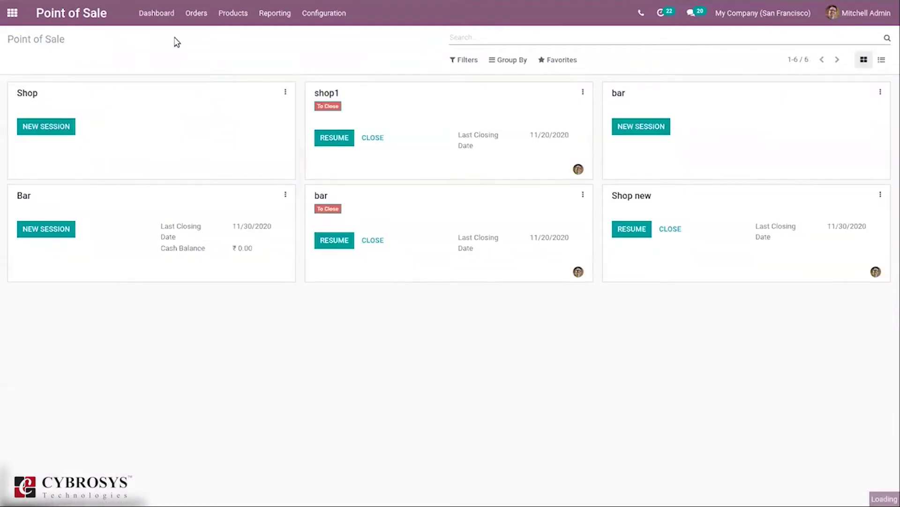
- View the sessions of the Bar point of sale and return to the dashboard
click(283, 194)
click(96, 258)
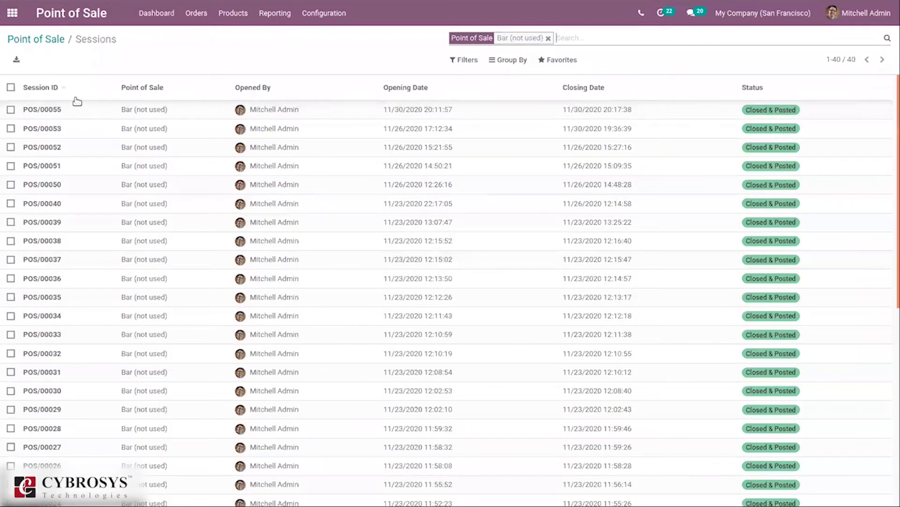
click(43, 37)
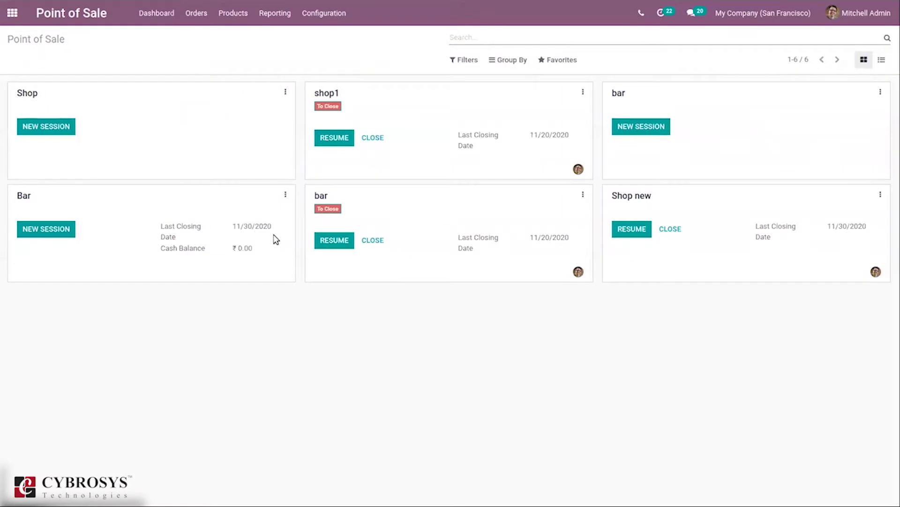
- View the orders analysis report of the Bar point of sale and return to the dashboard
click(285, 195)
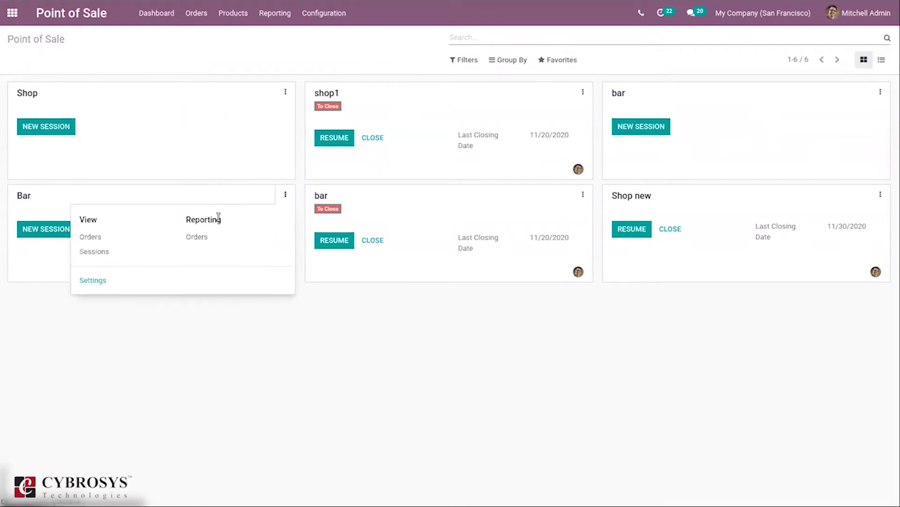
click(203, 238)
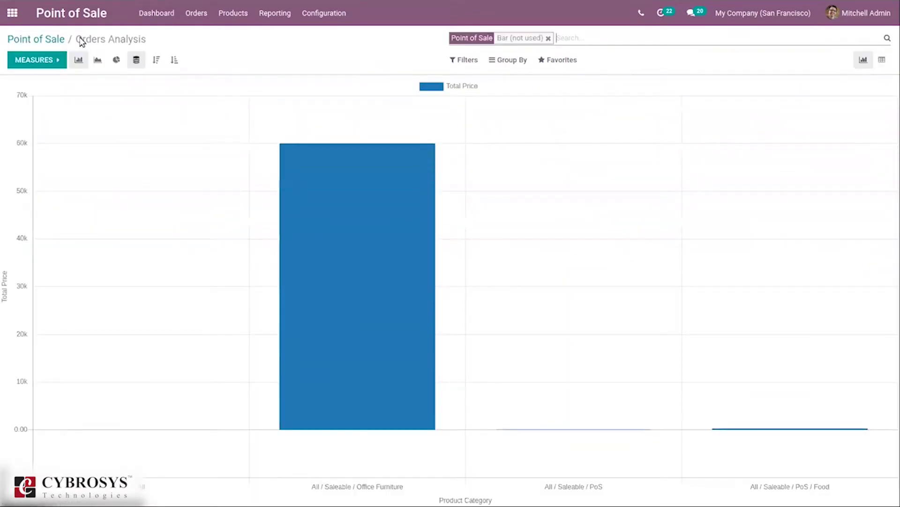
click(45, 38)
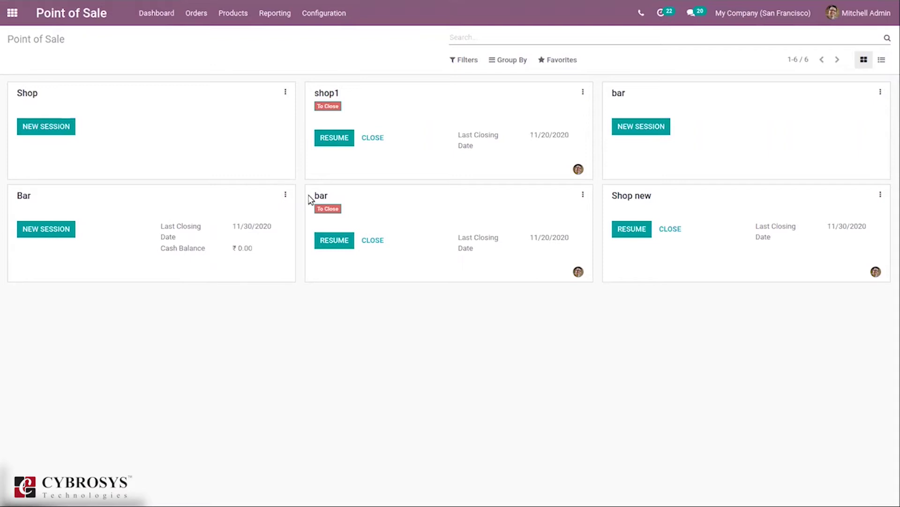
click(285, 196)
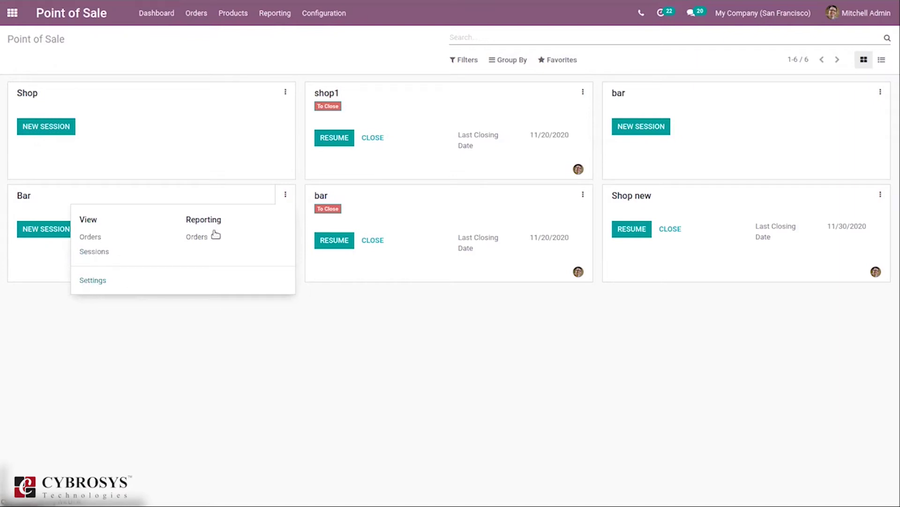
click(287, 196)
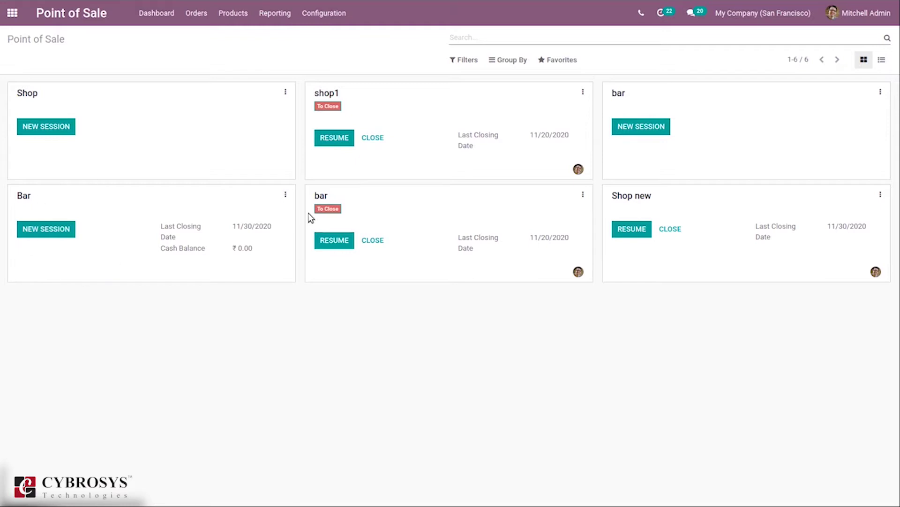
- Open the settings of the Bar point of sale and review its employee and PoS Interface options
click(286, 195)
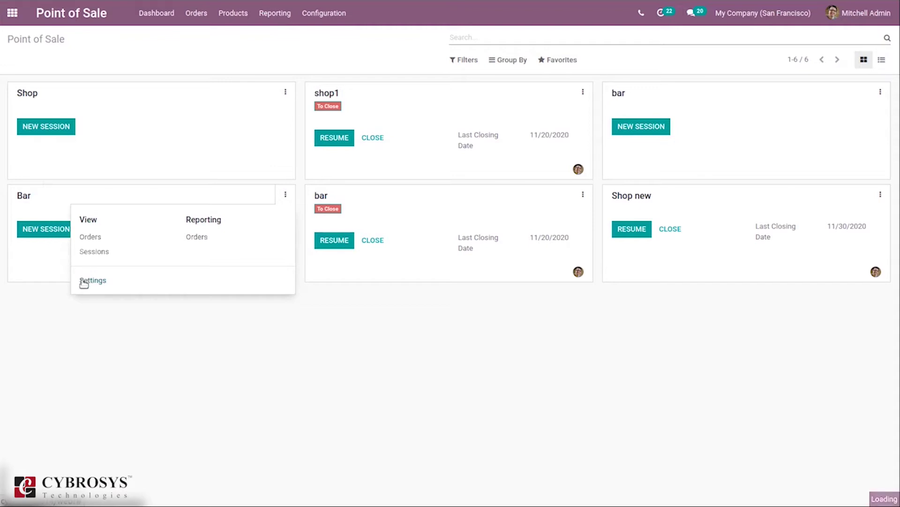
click(84, 282)
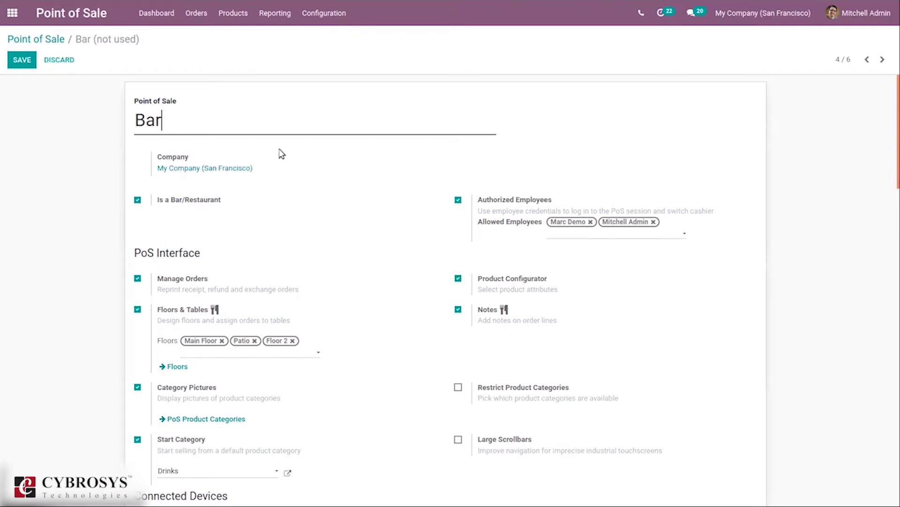
scroll(219, 177, down, 1)
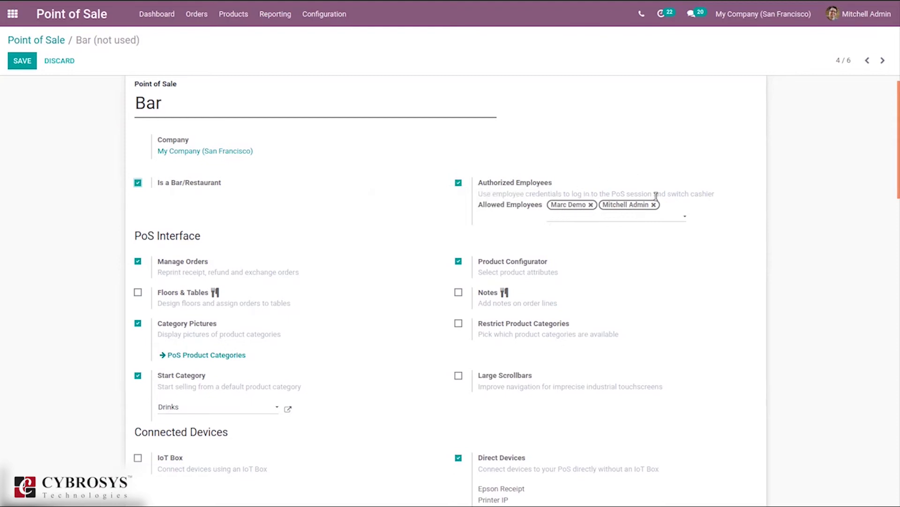
mouse_move(665, 204)
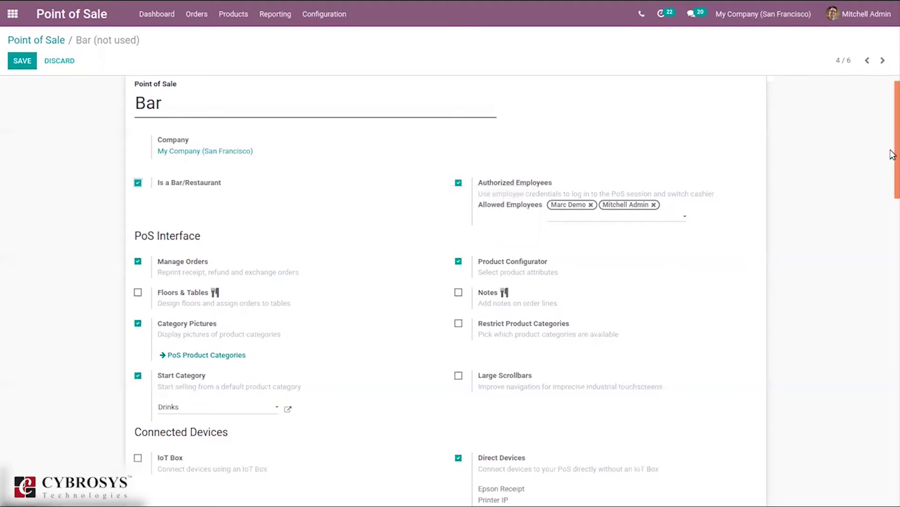
scroll(479, 119, down, 2)
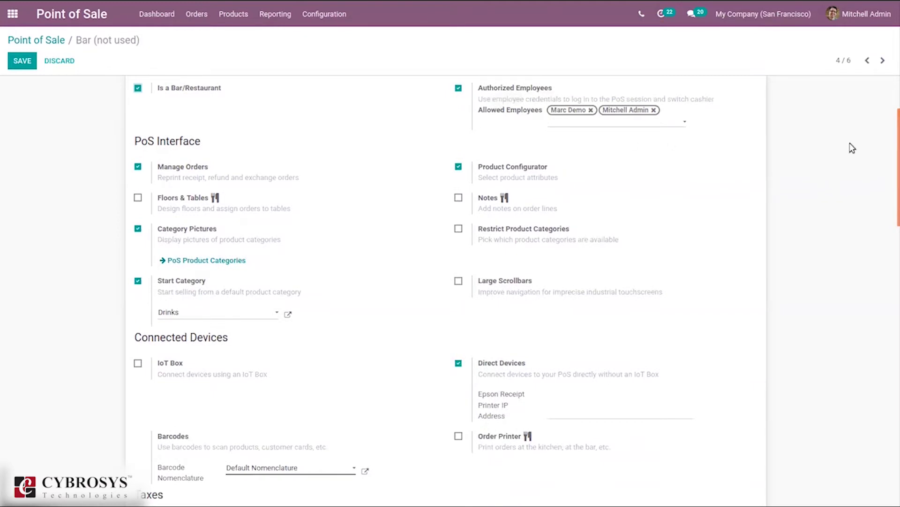
mouse_move(893, 169)
mouse_down()
mouse_move(892, 119)
mouse_move(893, 175)
mouse_up()
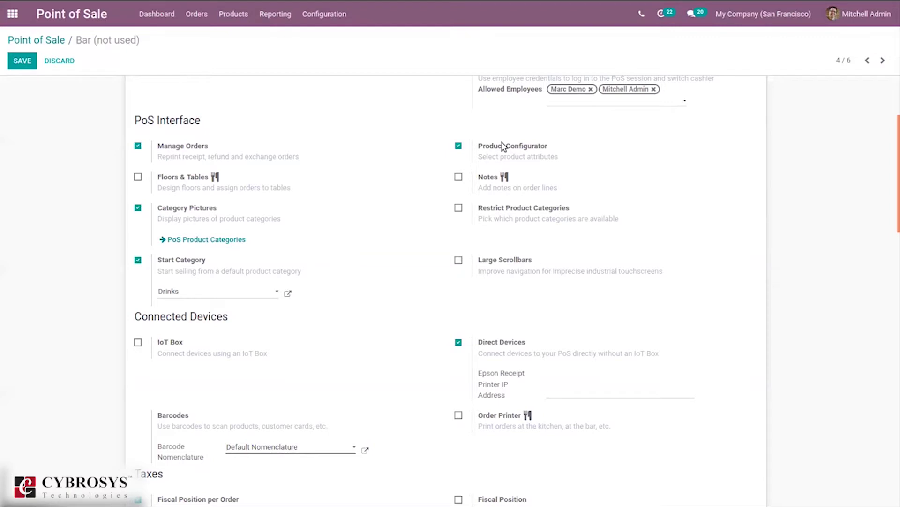
- Enable Floors & Tables for Bar and inspect the Main Floor plan before returning to the Bar settings in edit mode
click(138, 177)
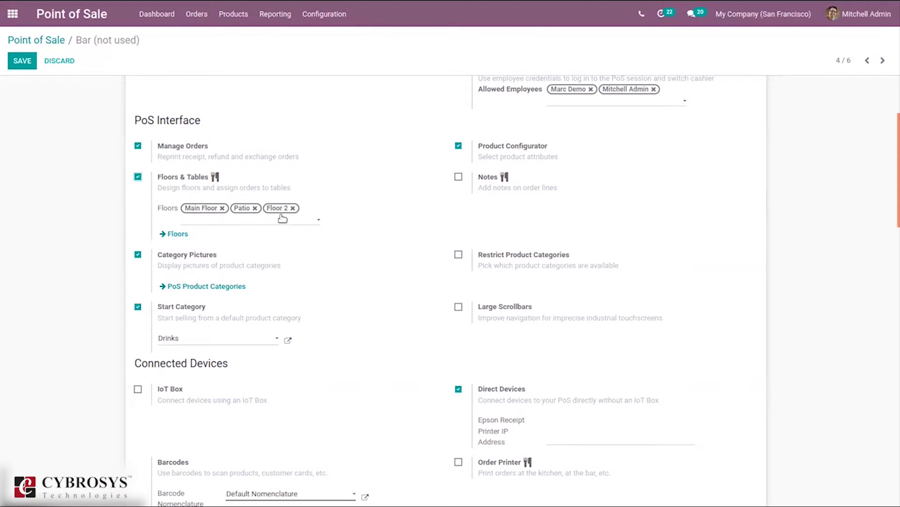
click(176, 234)
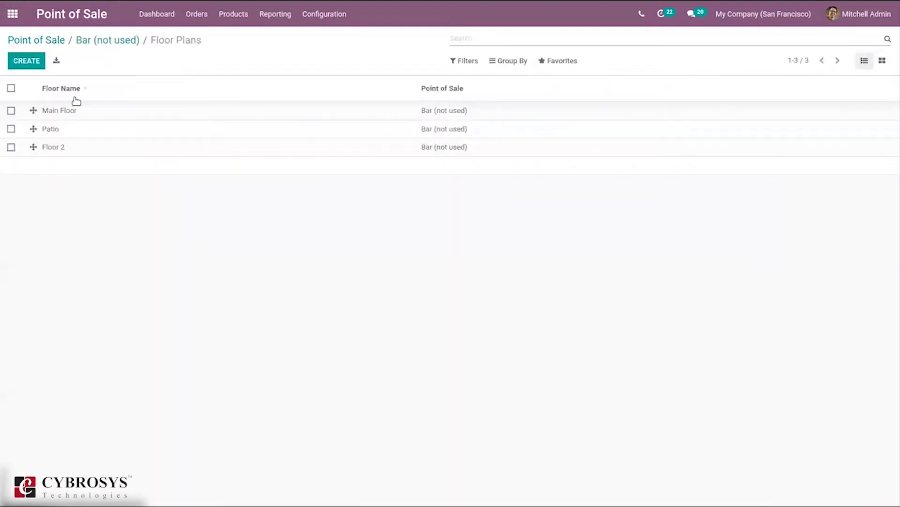
click(92, 118)
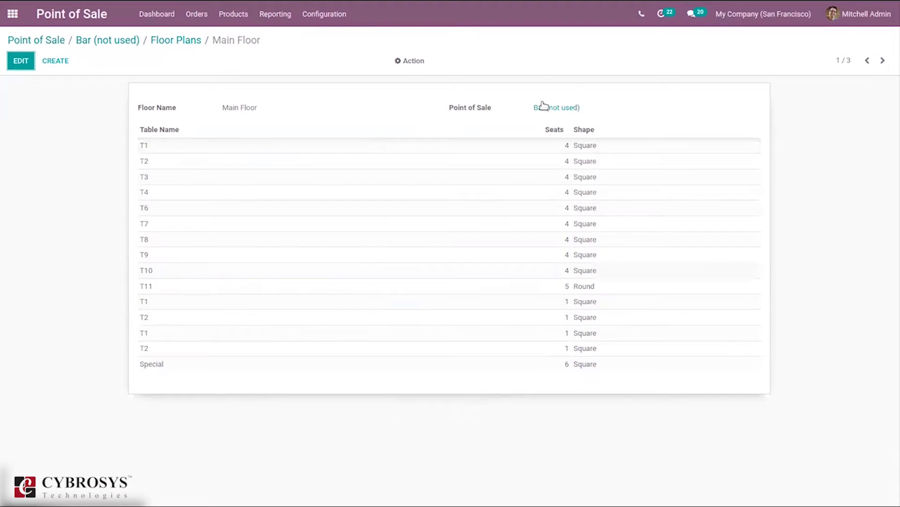
click(182, 40)
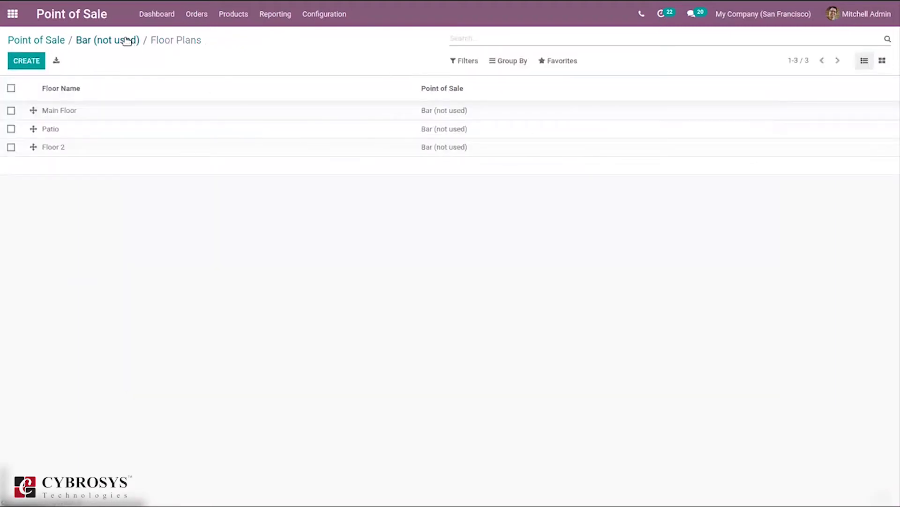
click(97, 41)
click(18, 59)
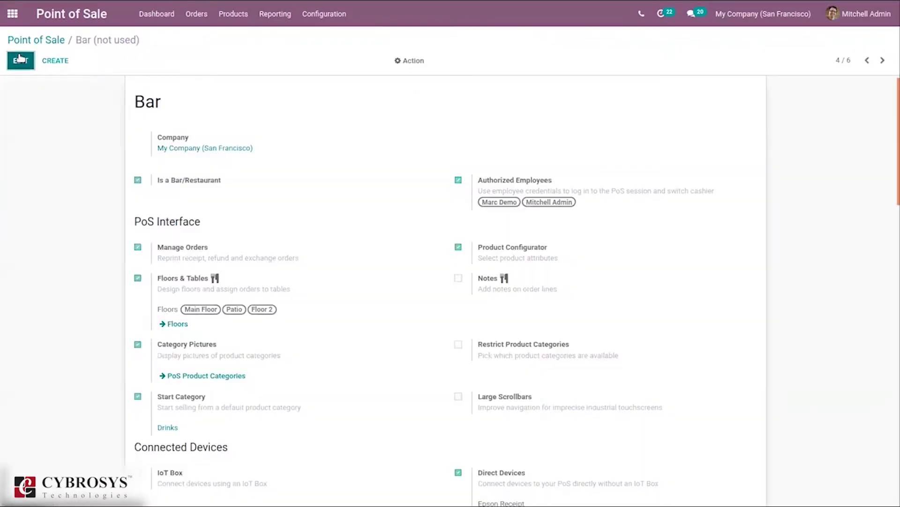
- Turn the Is a Bar/Restaurant option of the Bar point of sale off and back on
drag(894, 147, 894, 188)
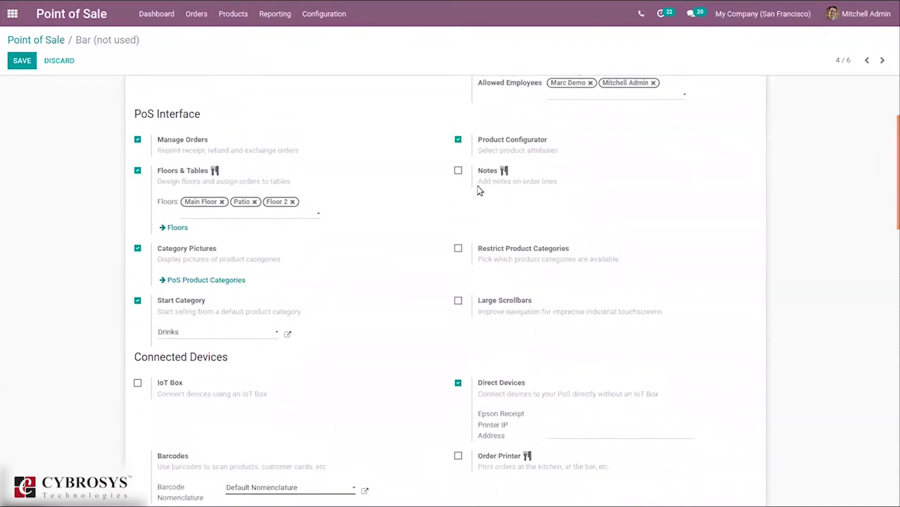
drag(894, 195, 893, 146)
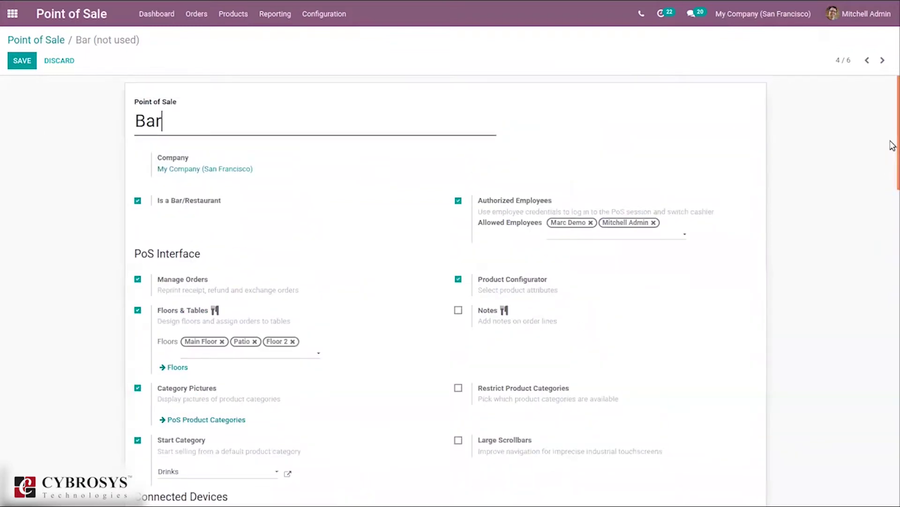
click(137, 202)
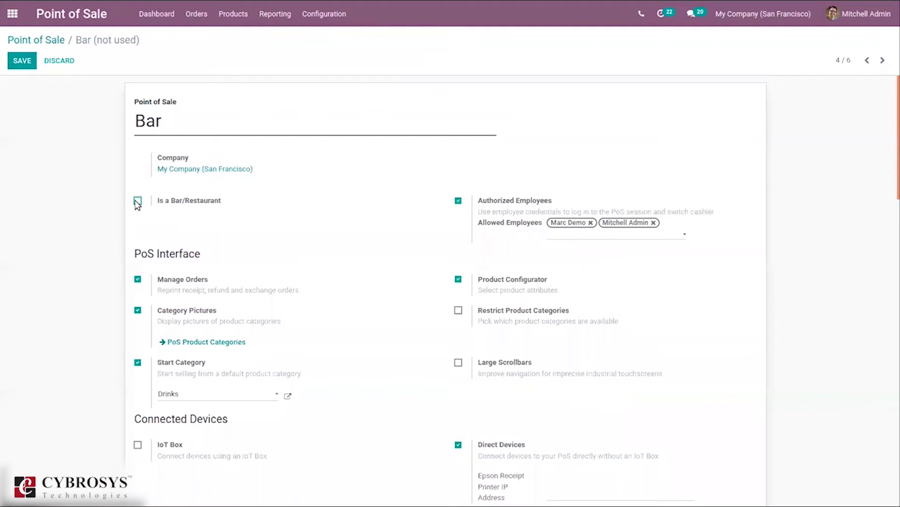
click(137, 203)
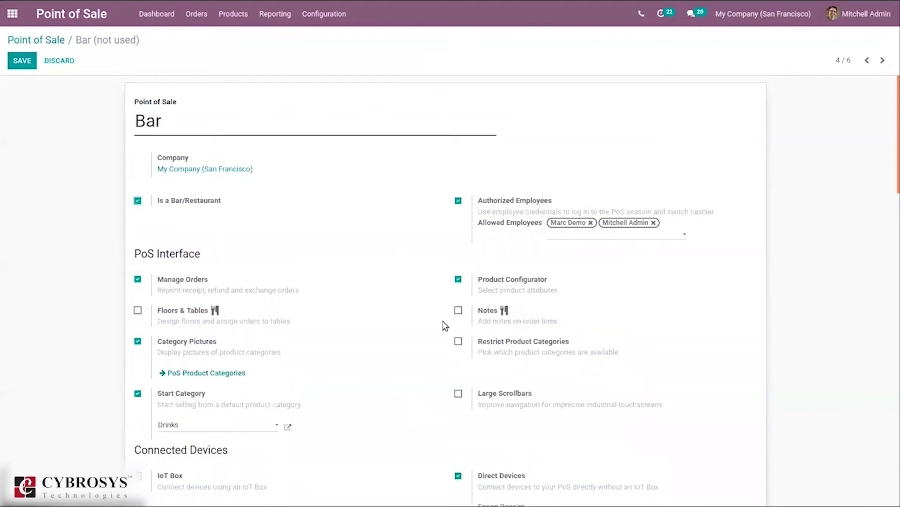
- Enable Notes and Floors & Tables in the PoS Interface section, and switch Restrict Product Categories on and back off
drag(892, 159, 893, 209)
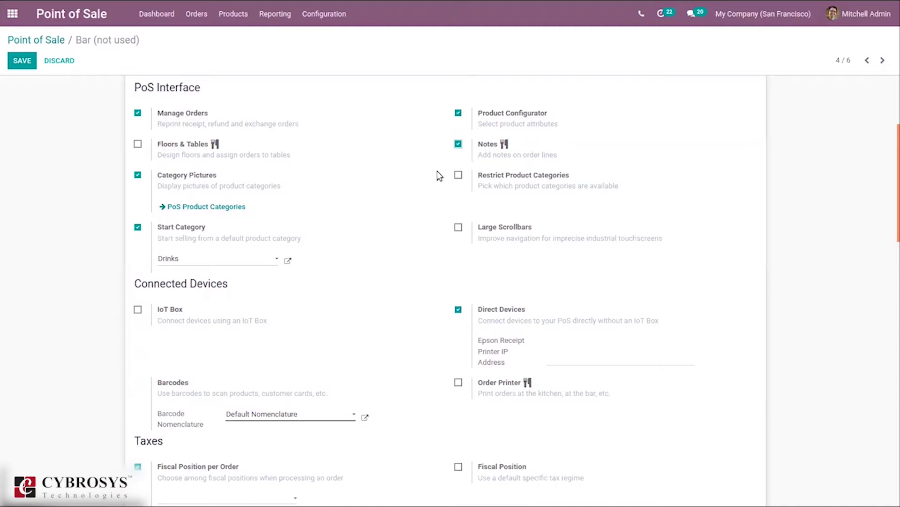
click(138, 144)
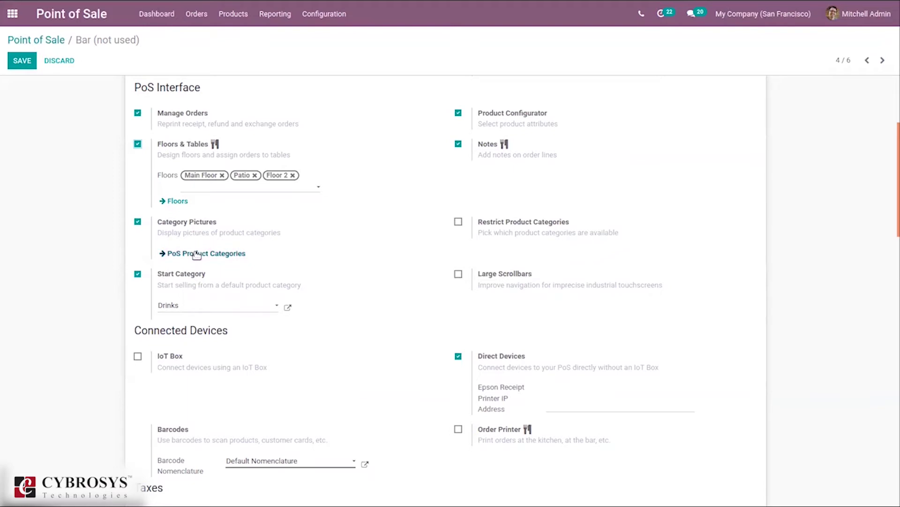
click(458, 222)
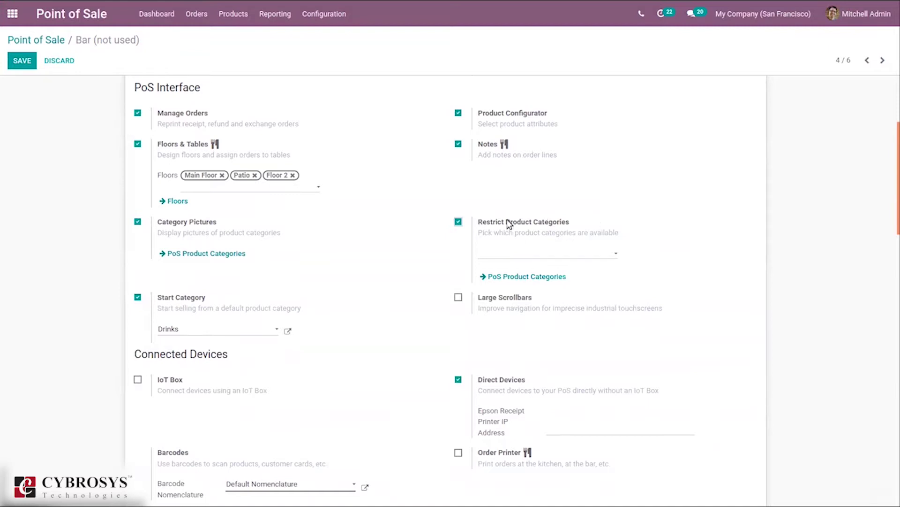
click(462, 222)
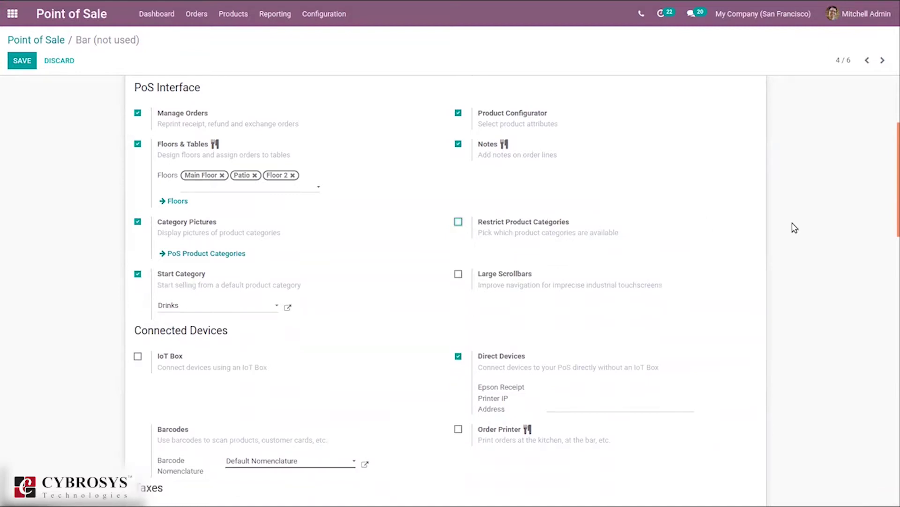
- Check the Start Category setting of Bar and enable Large Scrollbars in the PoS Interface section
drag(892, 192, 893, 233)
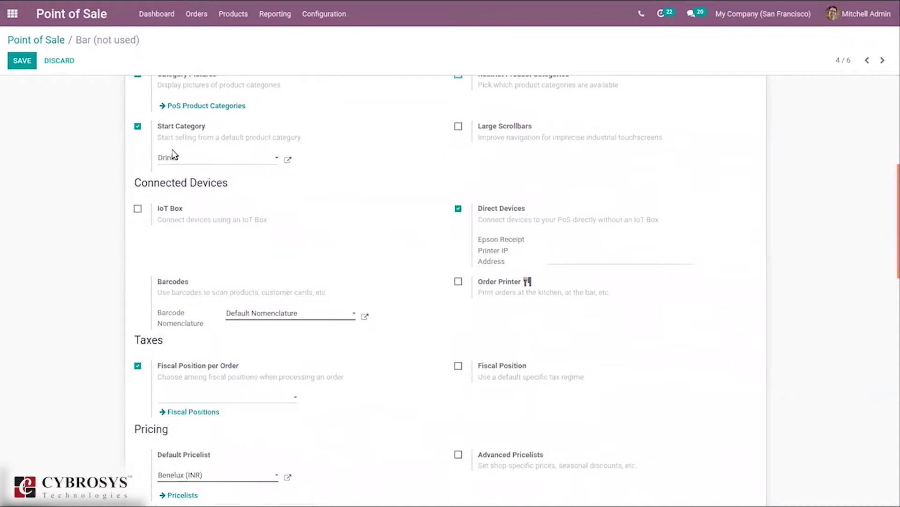
mouse_move(184, 156)
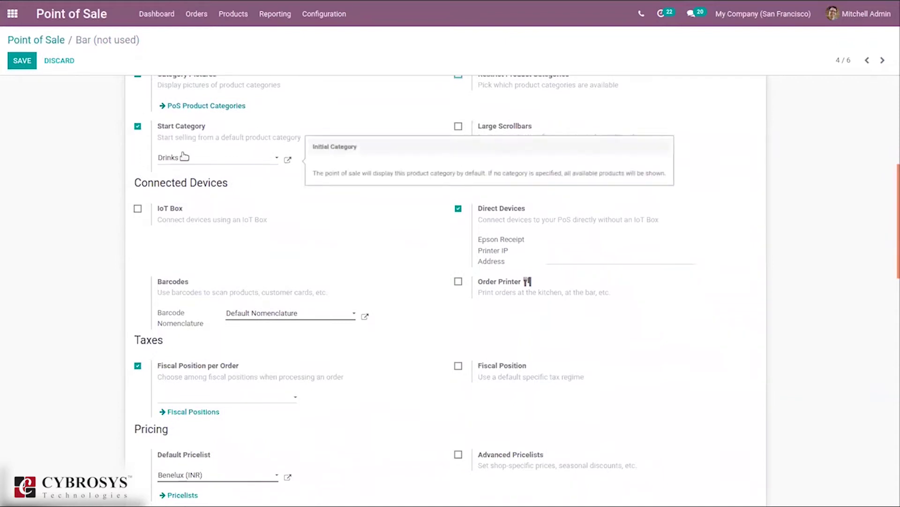
scroll(184, 156, up, 3)
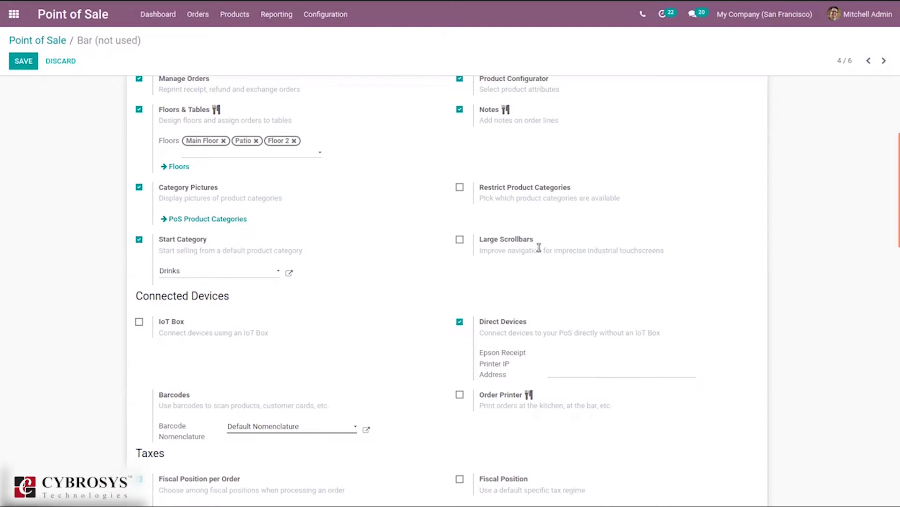
click(460, 240)
- Switch IoT Box on and back off under Connected Devices, and check the Barcode Nomenclature choices
scroll(893, 225, down, 1)
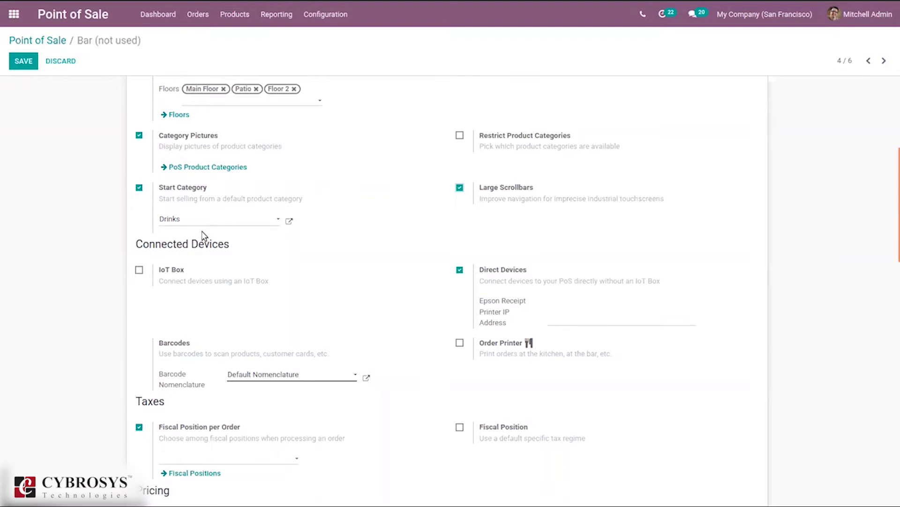
click(139, 271)
click(139, 270)
click(230, 376)
click(306, 341)
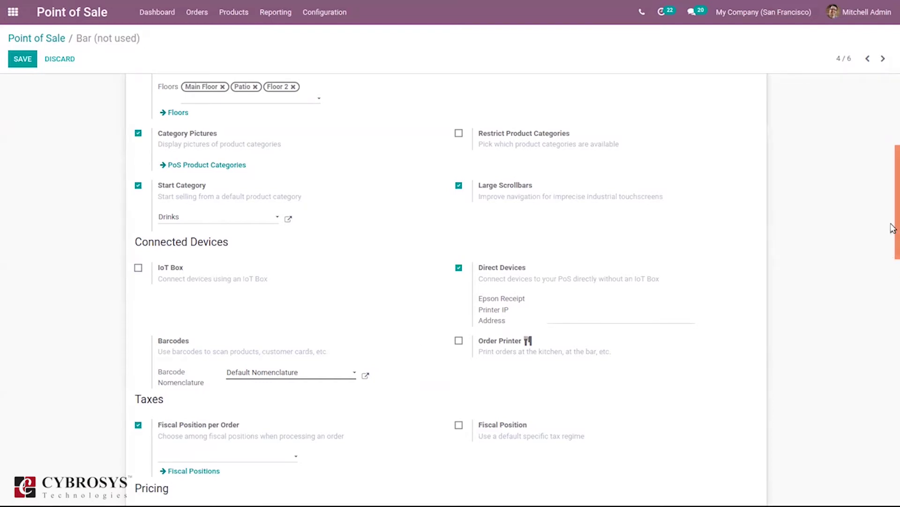
- Enable Order Printer for Bar and add Kitchen Printer as its printer
drag(895, 233, 893, 248)
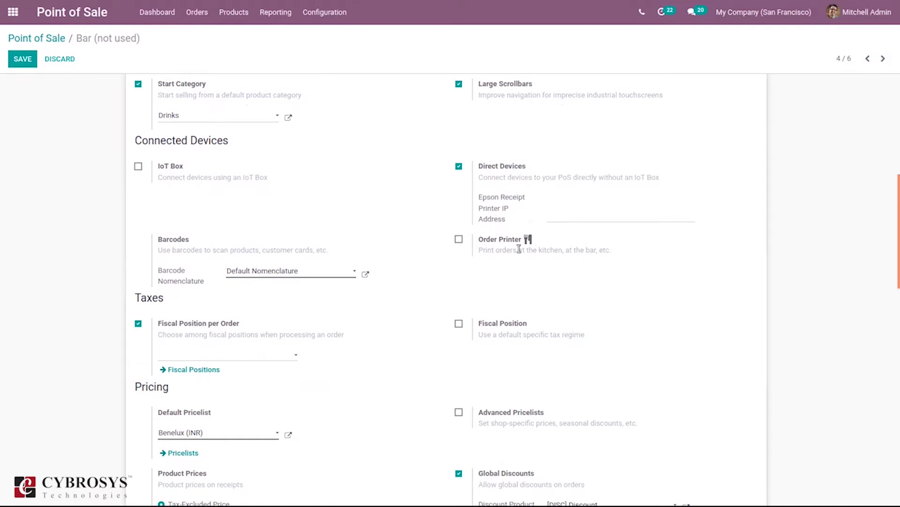
click(459, 239)
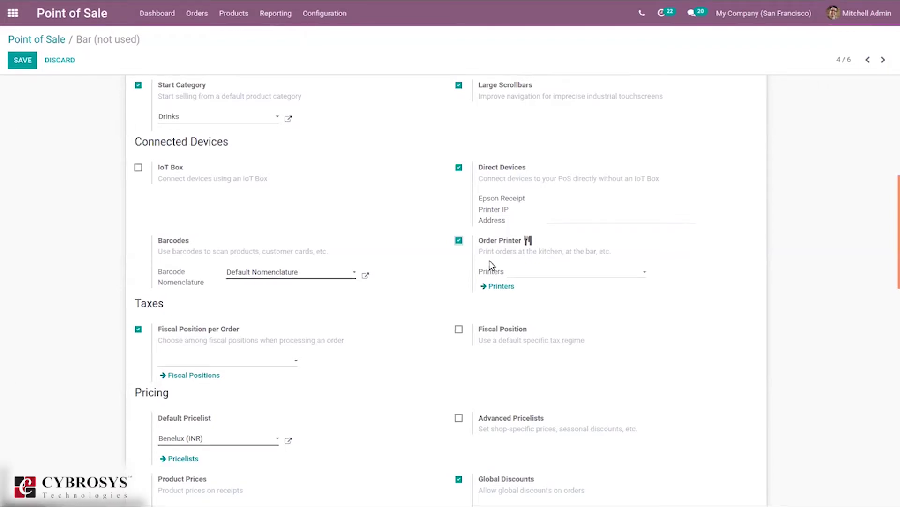
click(546, 276)
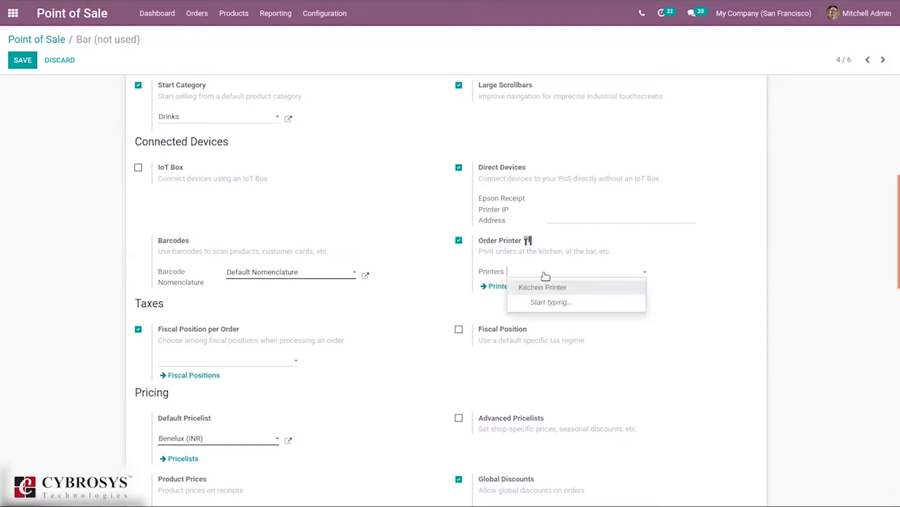
click(553, 292)
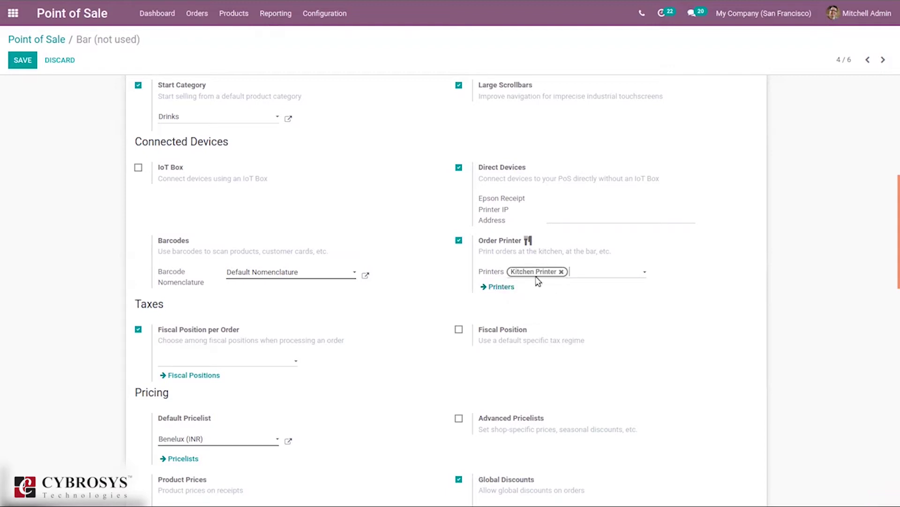
- Inspect the list of order printers, and return to the Bar settings in edit mode
click(495, 286)
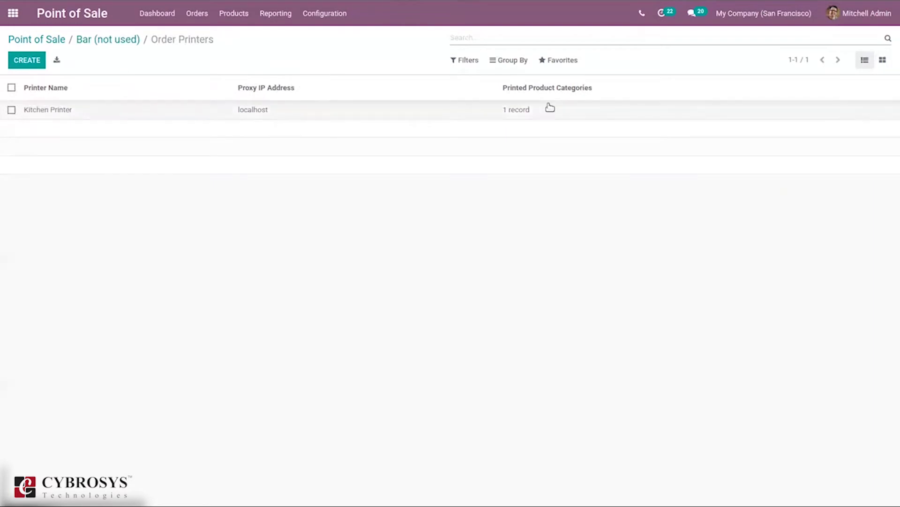
click(99, 41)
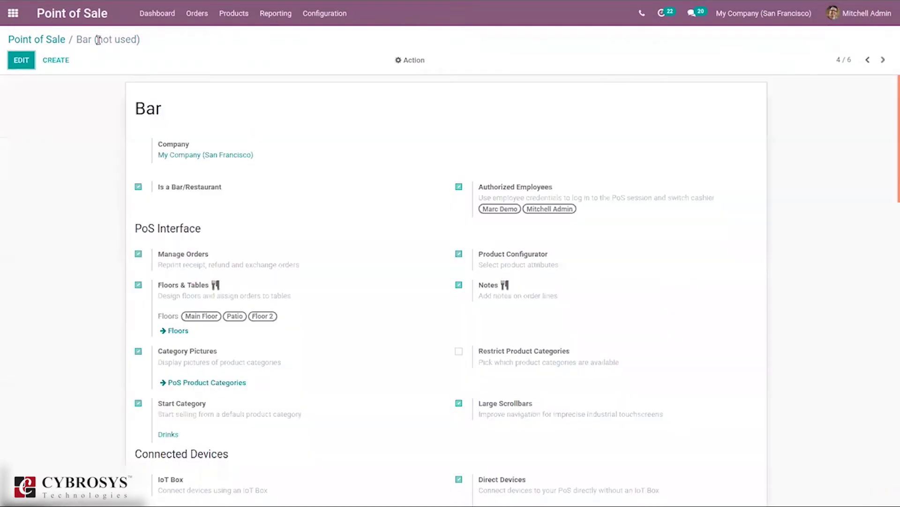
click(893, 206)
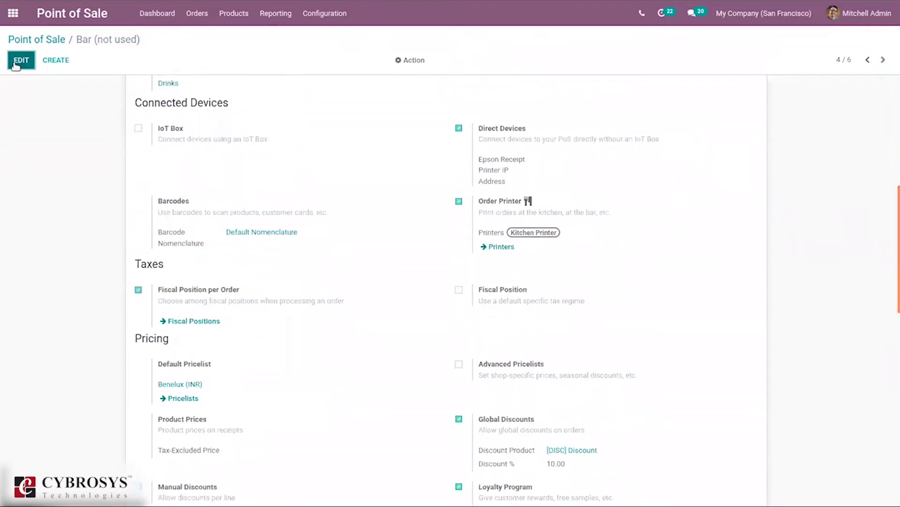
click(16, 65)
- Add Inter State and Export as the Fiscal Position per Order choices in the Taxes section
drag(893, 184, 894, 230)
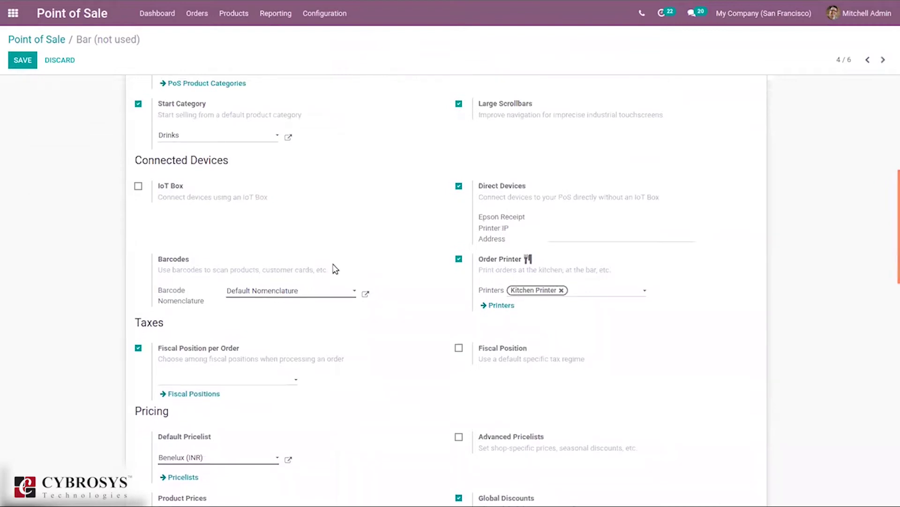
drag(893, 217, 893, 251)
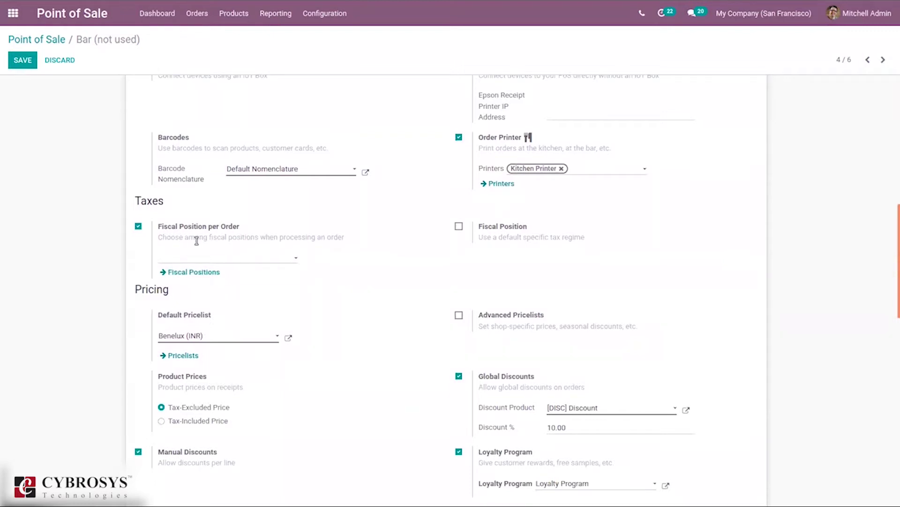
mouse_move(196, 240)
click(198, 258)
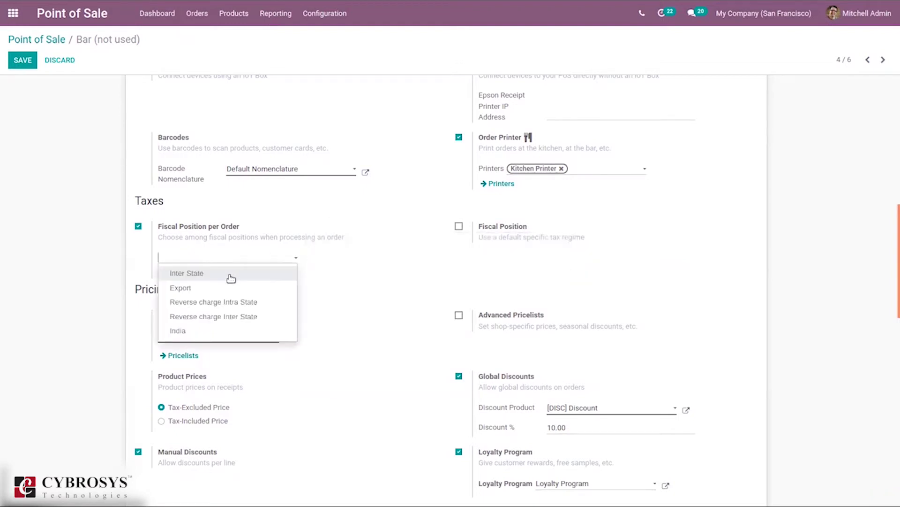
click(230, 273)
click(233, 264)
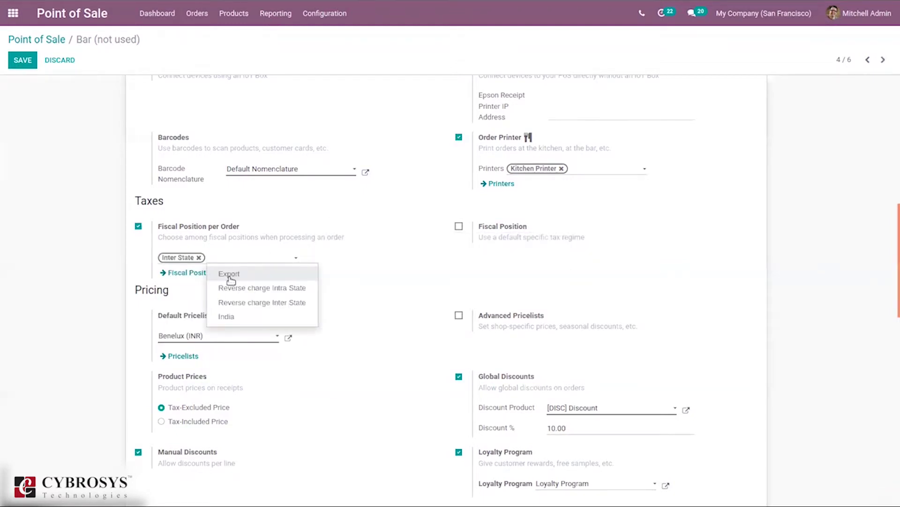
click(230, 277)
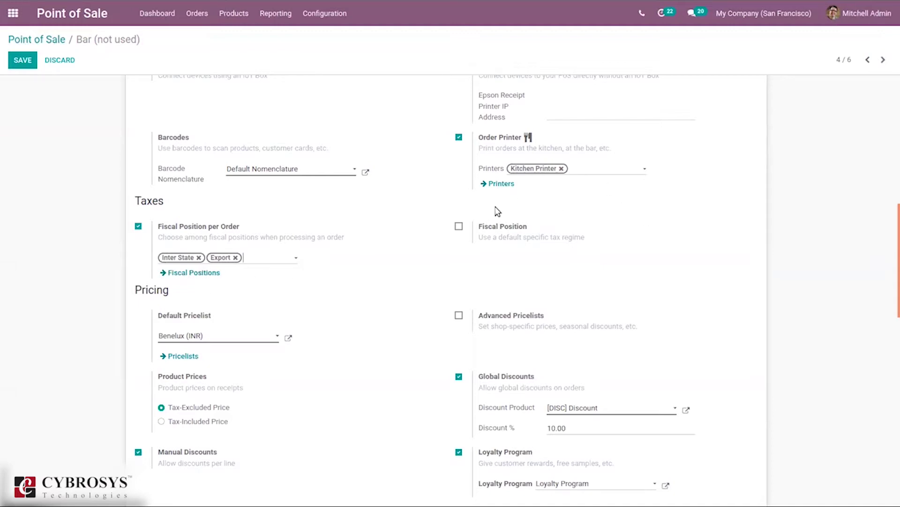
- Enable the default Fiscal Position for Bar and set it to Inter State
click(459, 227)
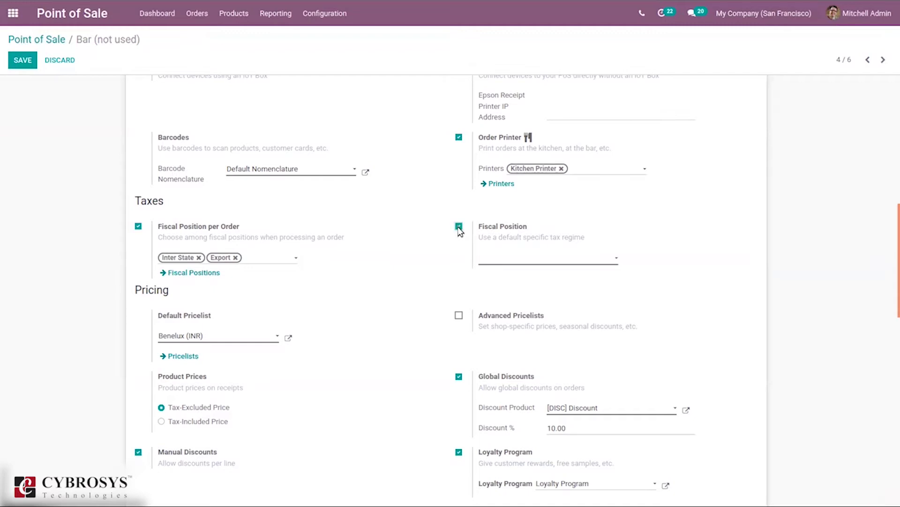
click(530, 257)
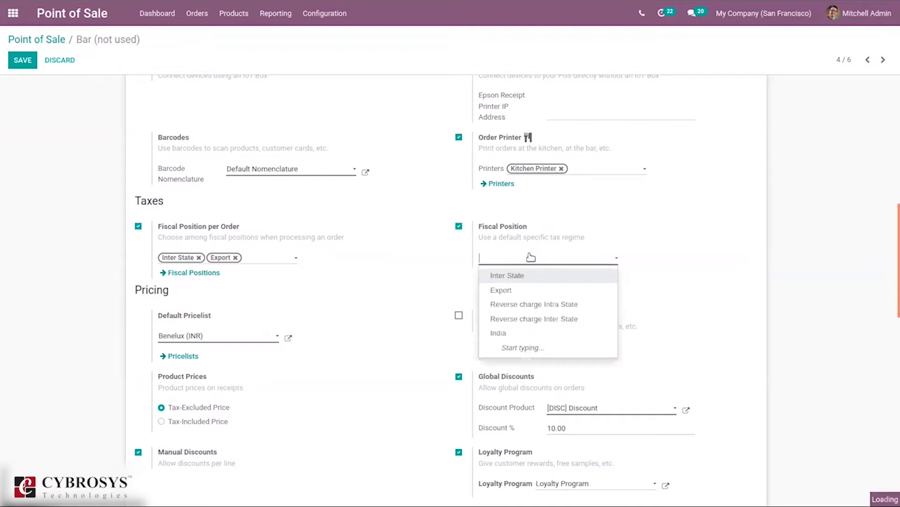
click(492, 275)
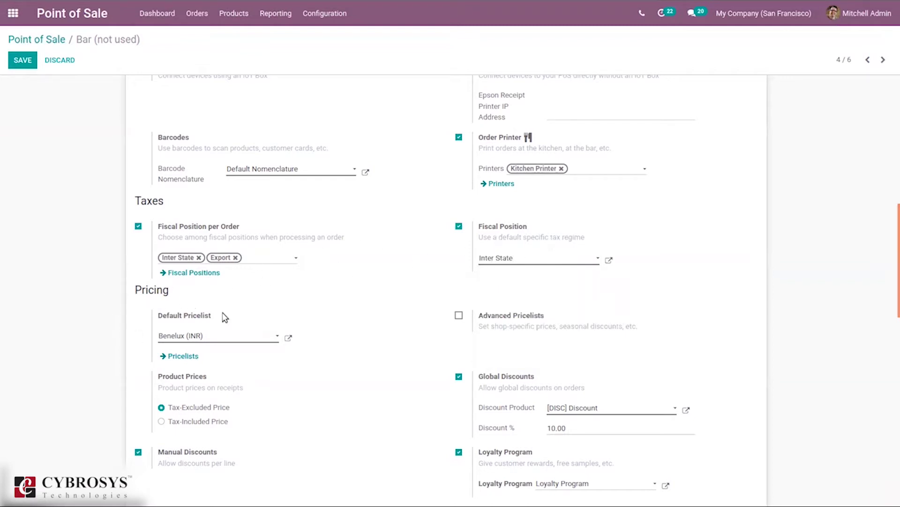
- Review the Pricing options of Bar, including the default pricelist, product prices, manual discounts and the Global Discounts percentage
drag(895, 265, 891, 305)
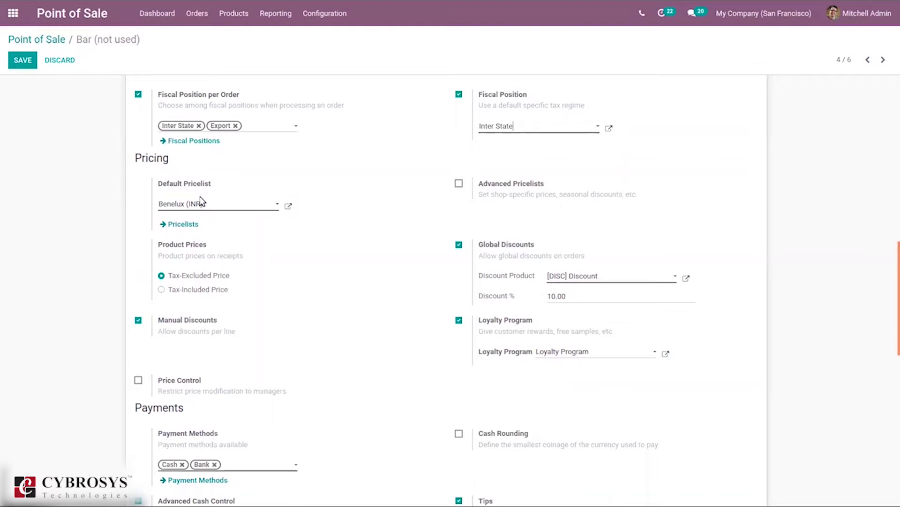
mouse_move(137, 191)
scroll(893, 284, up, 2)
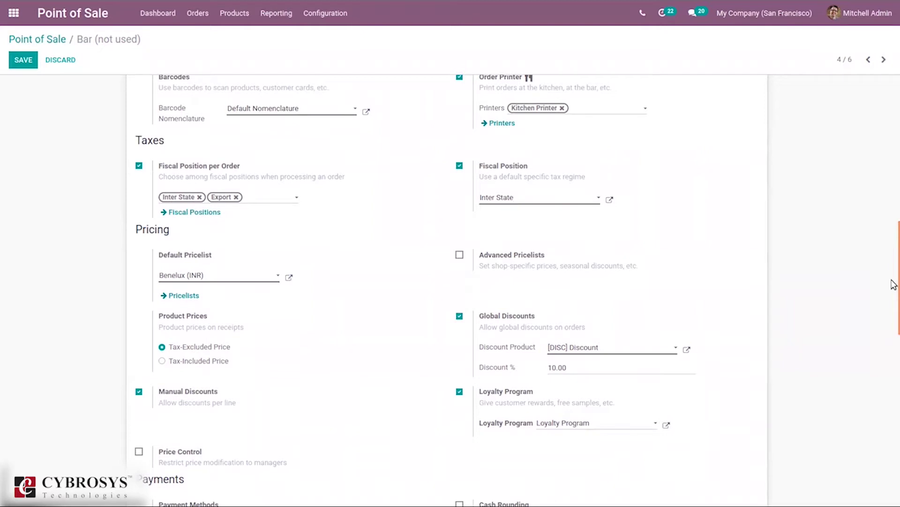
scroll(894, 295, down, 2)
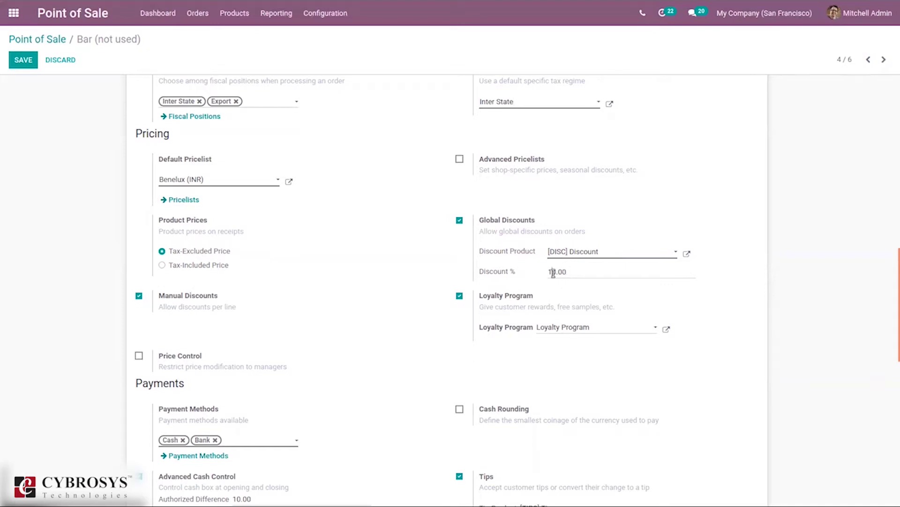
click(585, 276)
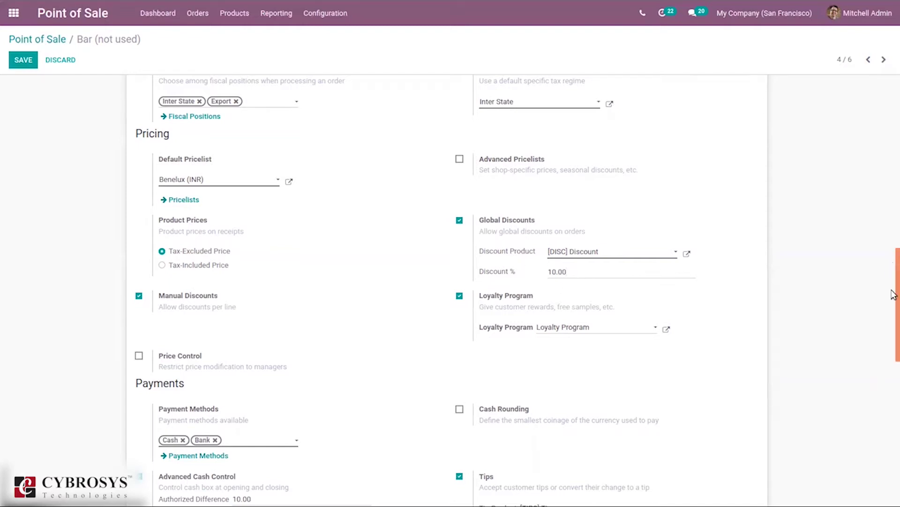
scroll(895, 301, down, 2)
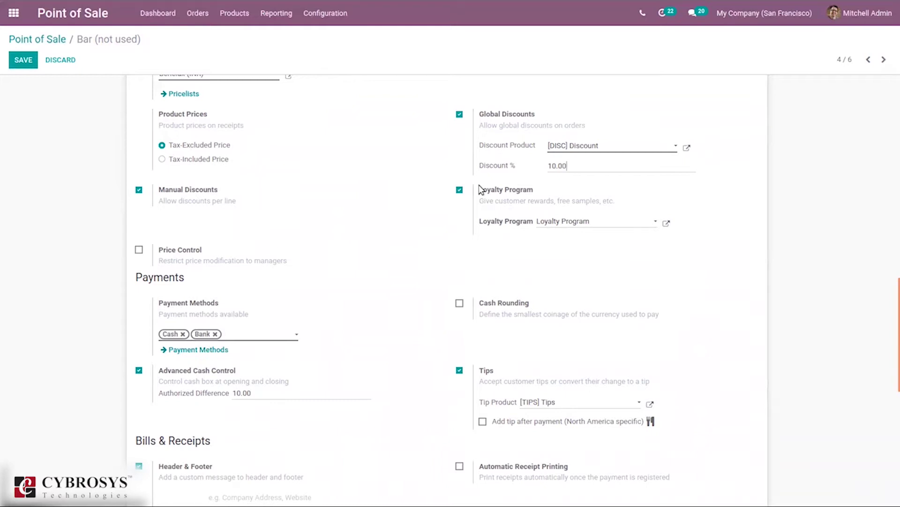
scroll(635, 280, down, 1)
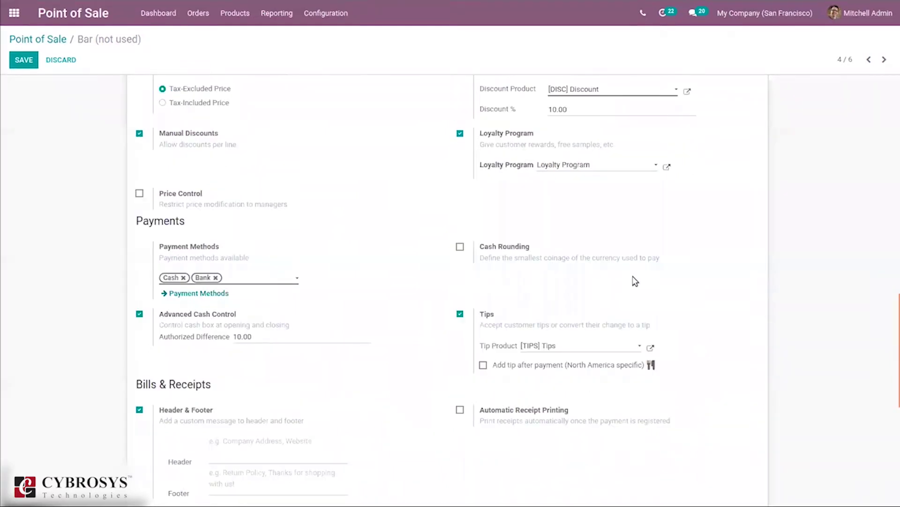
- Check which loyalty programs can be assigned to Bar, keeping Loyalty Program selected
click(577, 165)
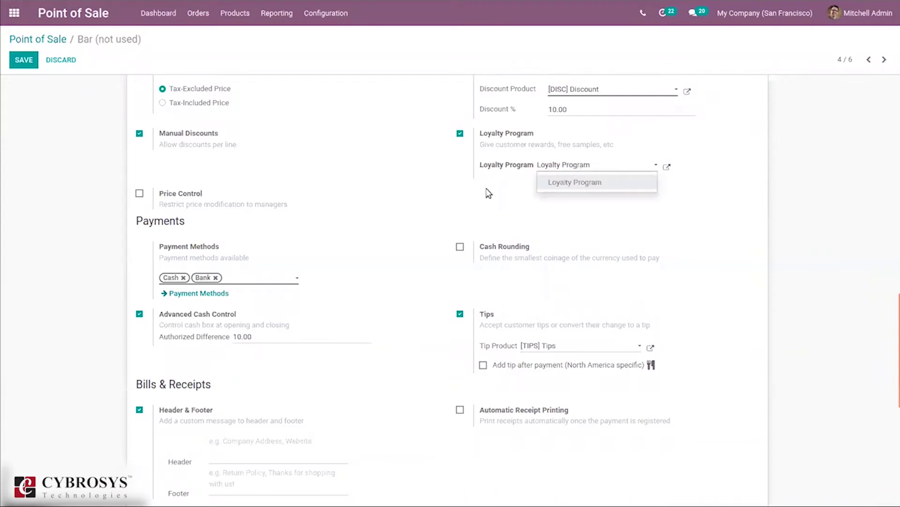
click(566, 184)
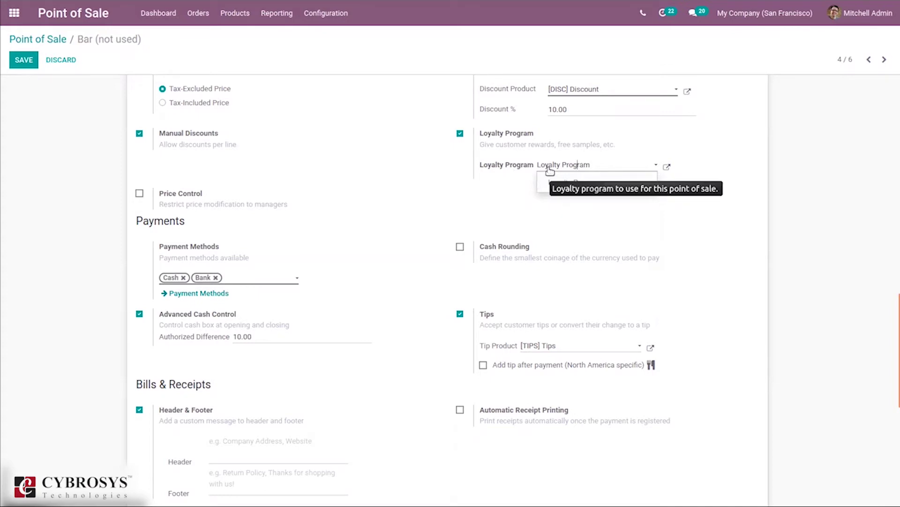
click(550, 170)
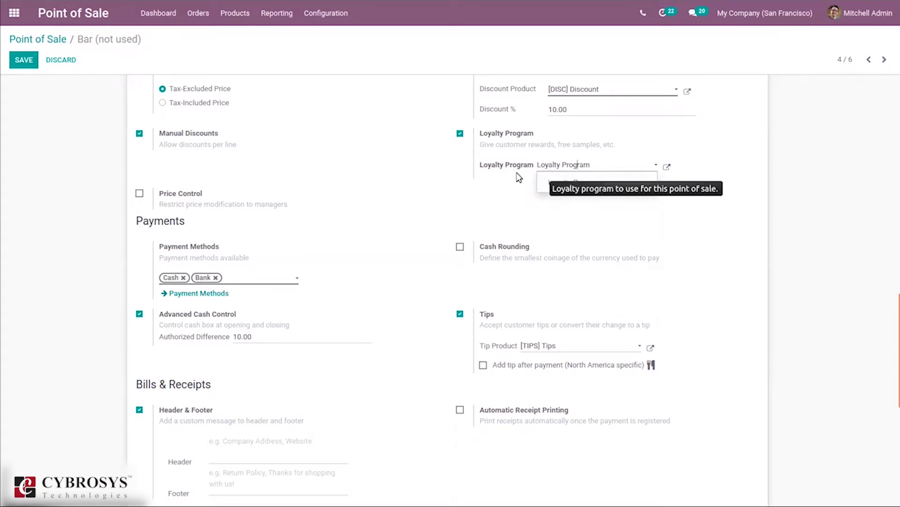
click(674, 197)
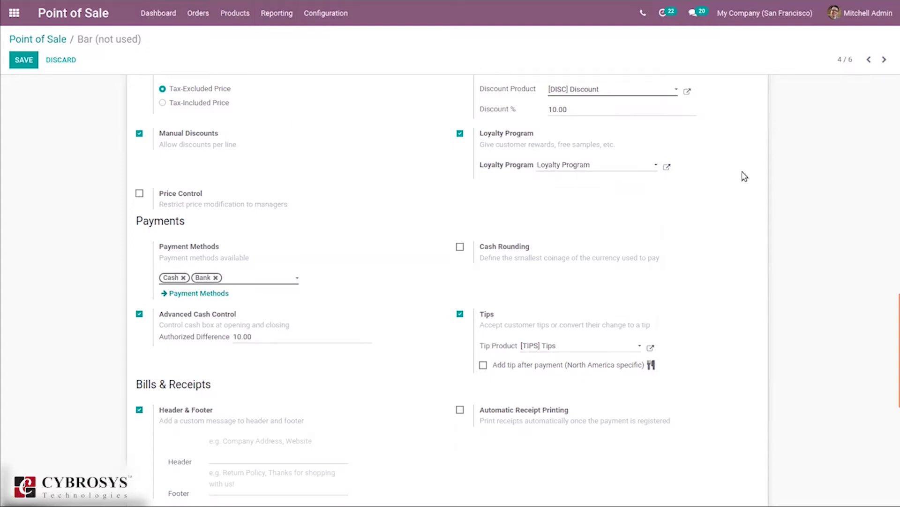
- Open the assigned loyalty program's record, review its rewards and points rules, and close it without editing
click(667, 165)
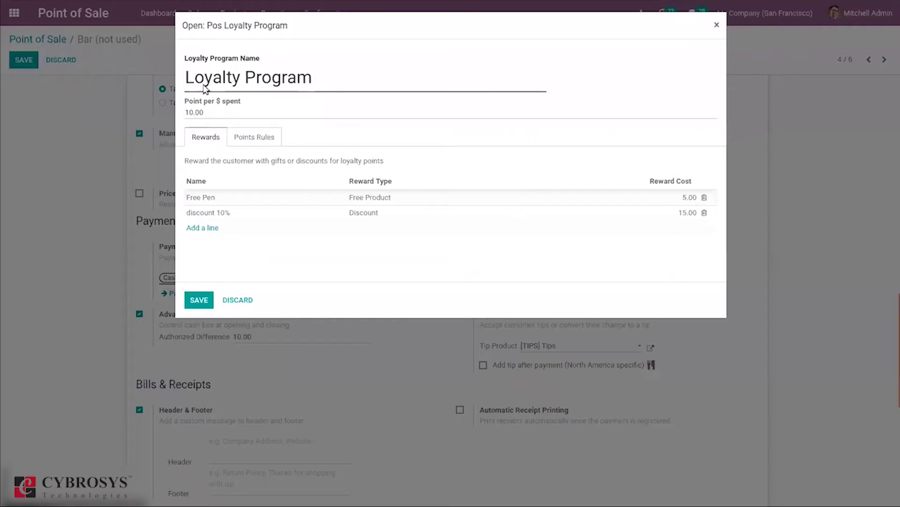
click(250, 137)
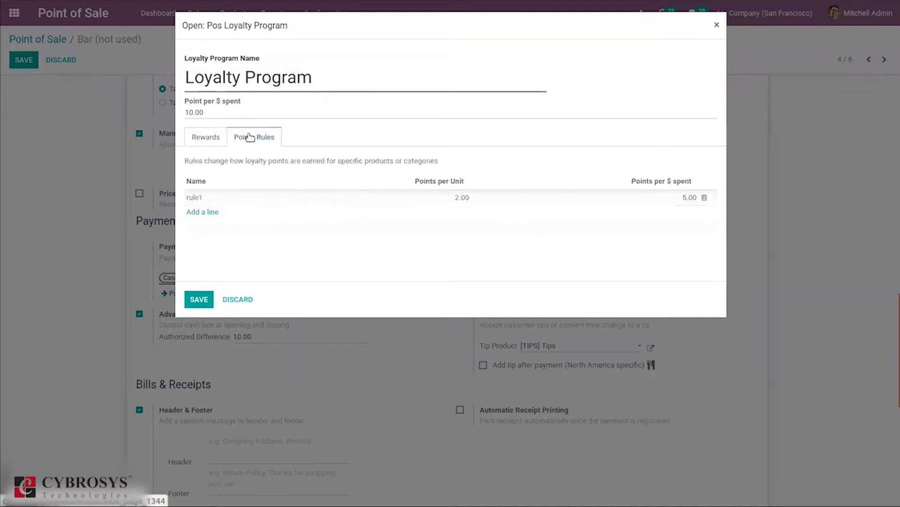
click(207, 137)
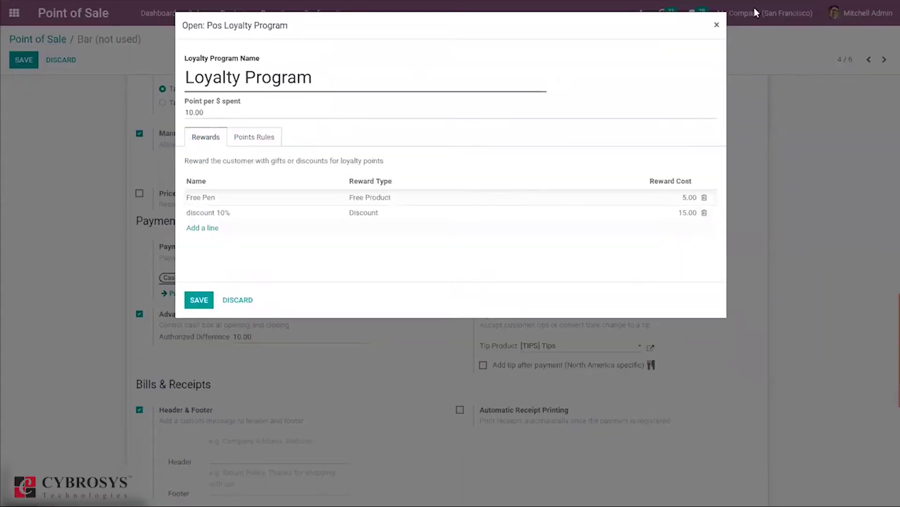
click(716, 26)
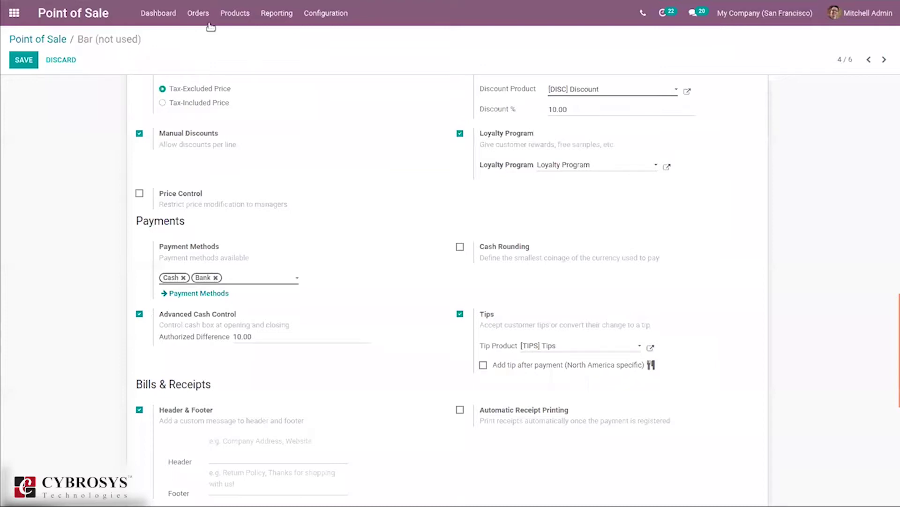
- Look through the list of Loyalty Programs and the list of Pricelists in Point of Sale
click(235, 12)
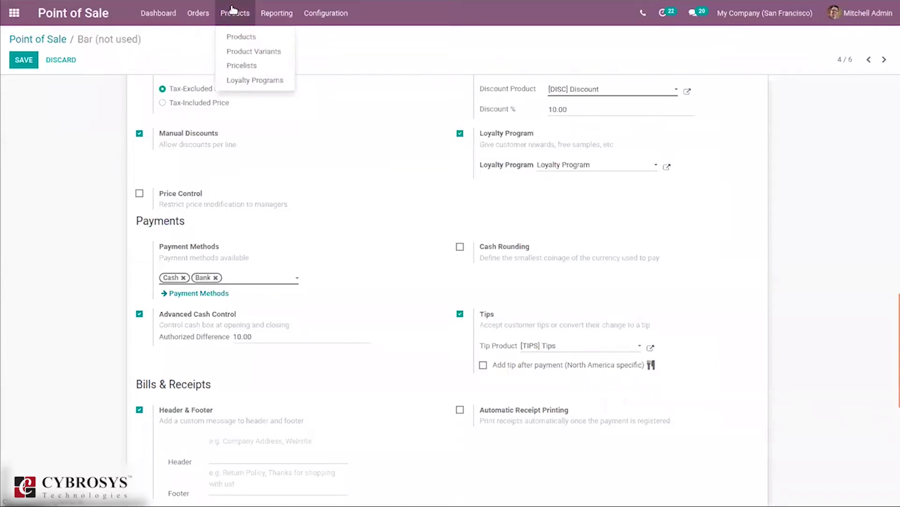
click(252, 82)
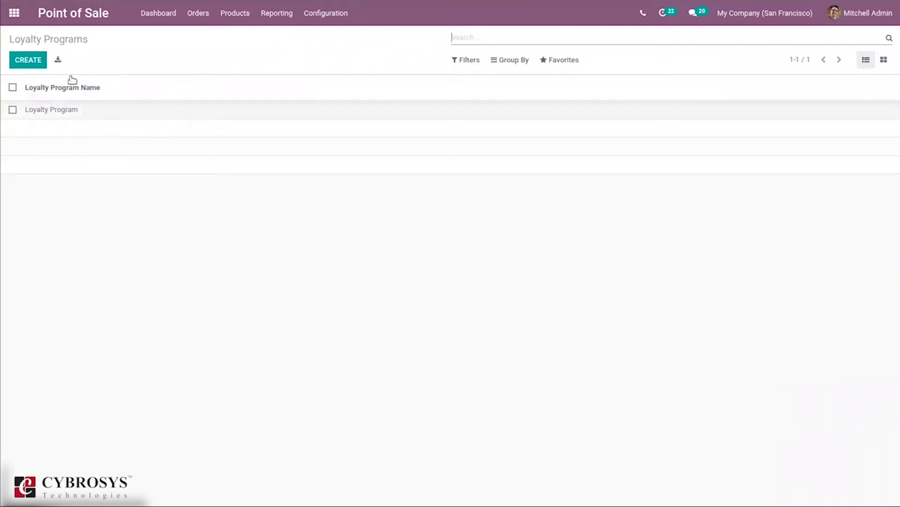
click(231, 18)
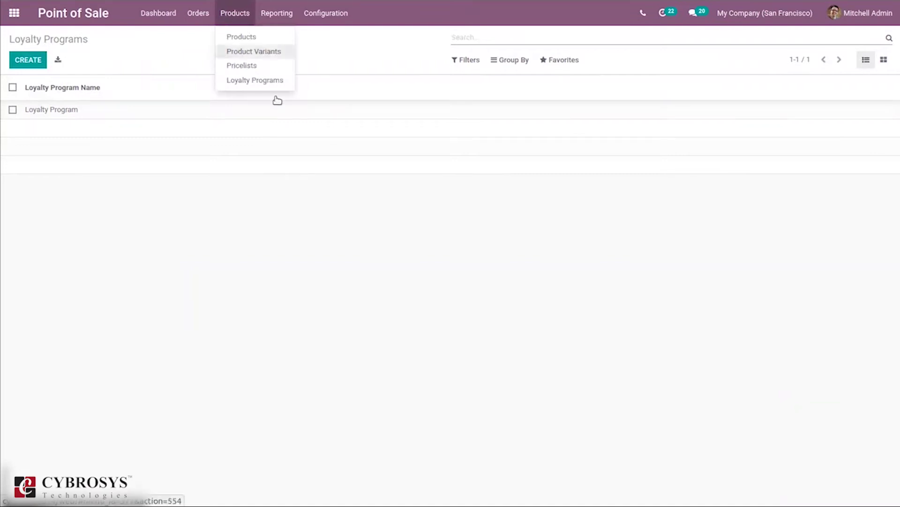
click(242, 67)
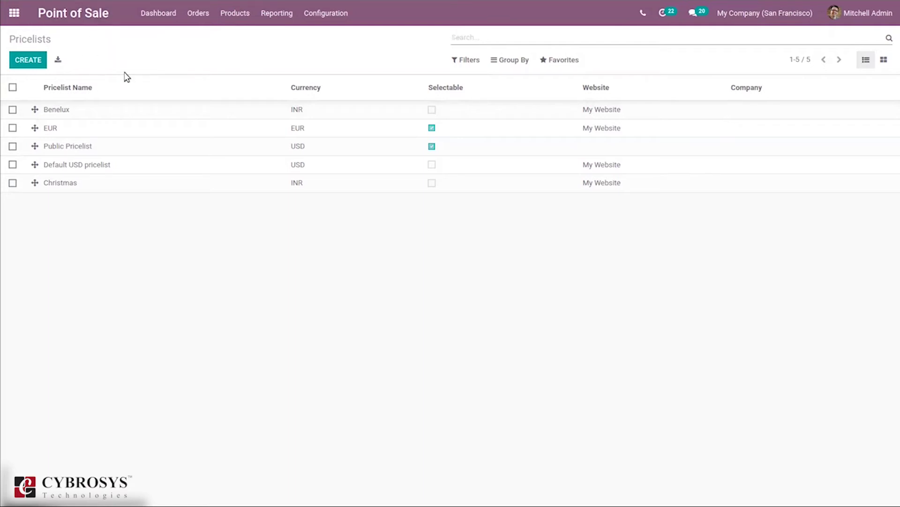
- Return to the point of sale overview, reopen the settings of Bar and review the Pricing and Payments options
click(151, 11)
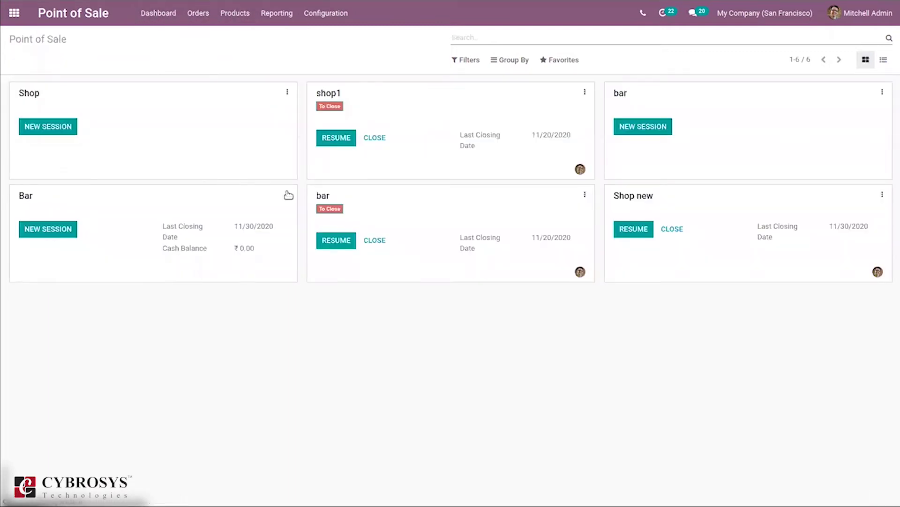
click(288, 194)
click(89, 283)
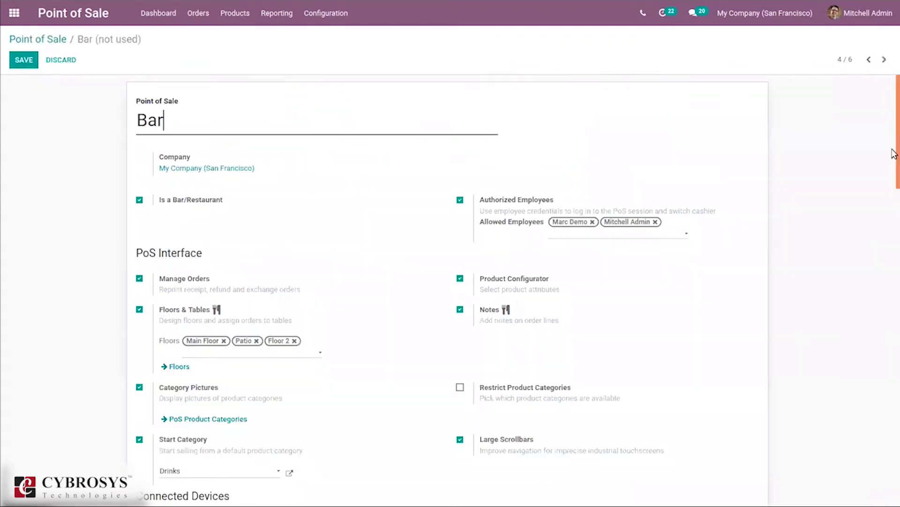
drag(895, 154, 894, 366)
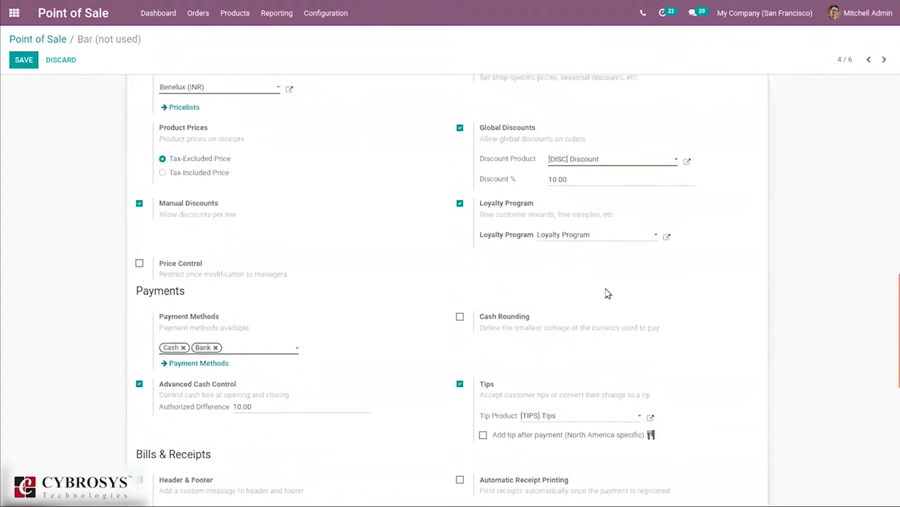
drag(894, 314, 895, 310)
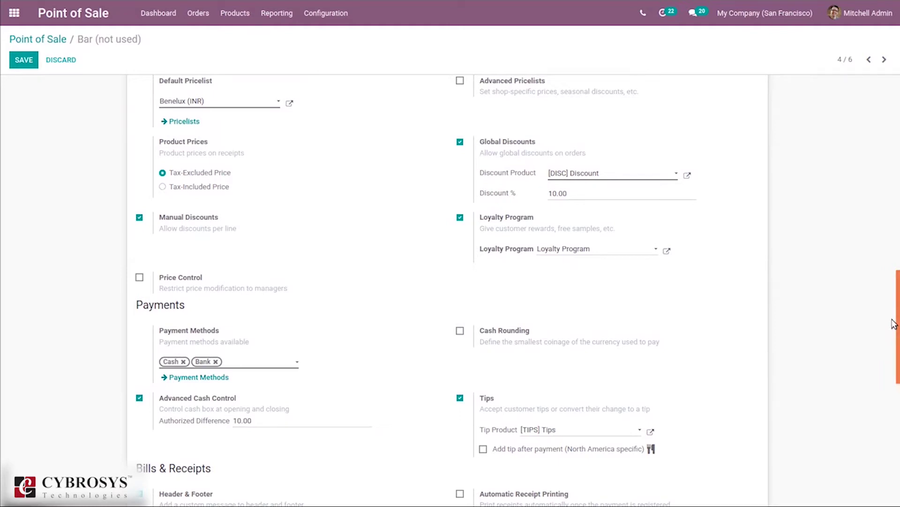
scroll(894, 313, down, 2)
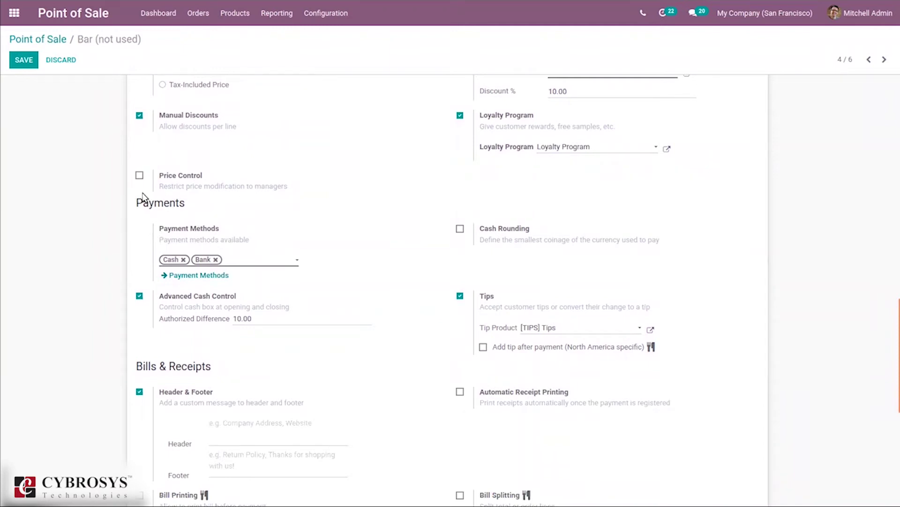
- Inspect the list of available payment methods from Bar's Payments settings, return to Bar and put it back in edit mode
click(187, 277)
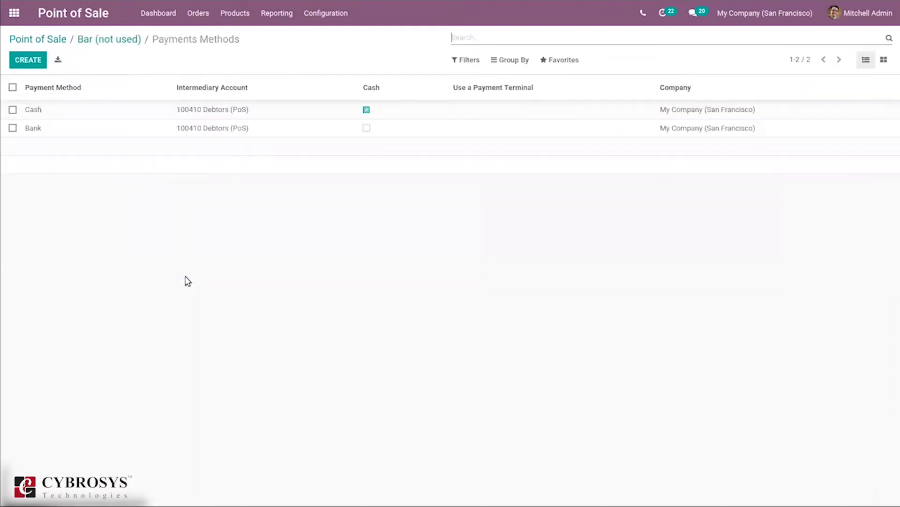
click(112, 39)
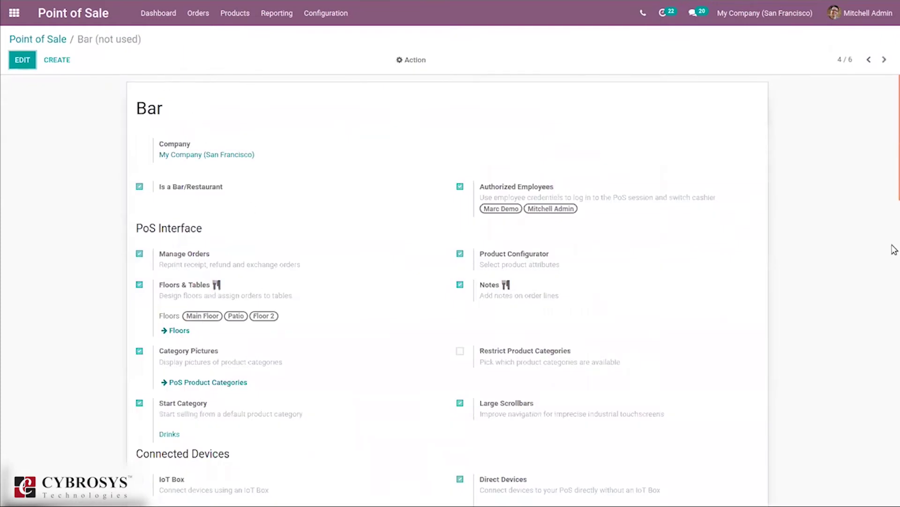
drag(894, 190, 895, 413)
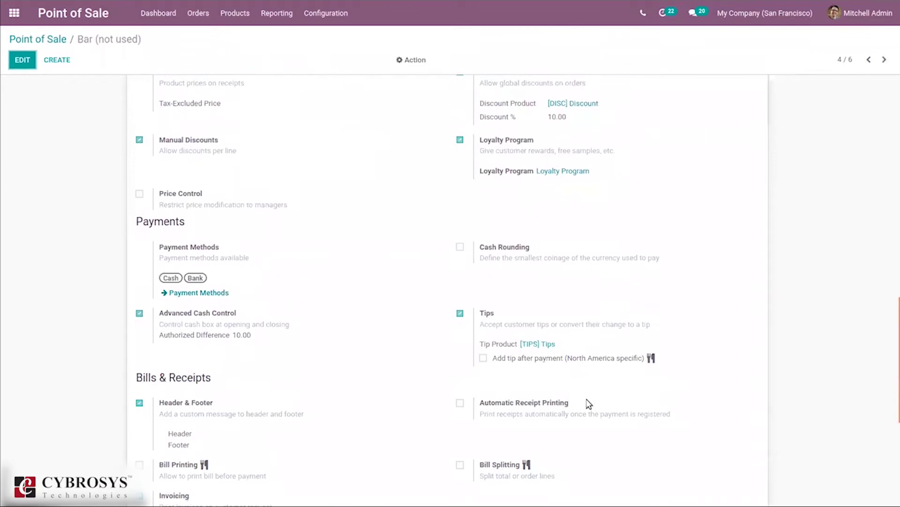
click(190, 294)
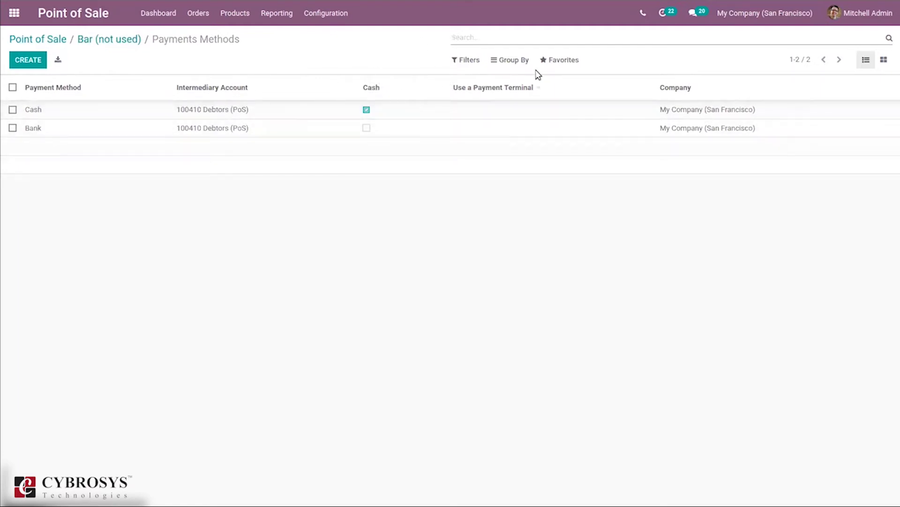
click(111, 40)
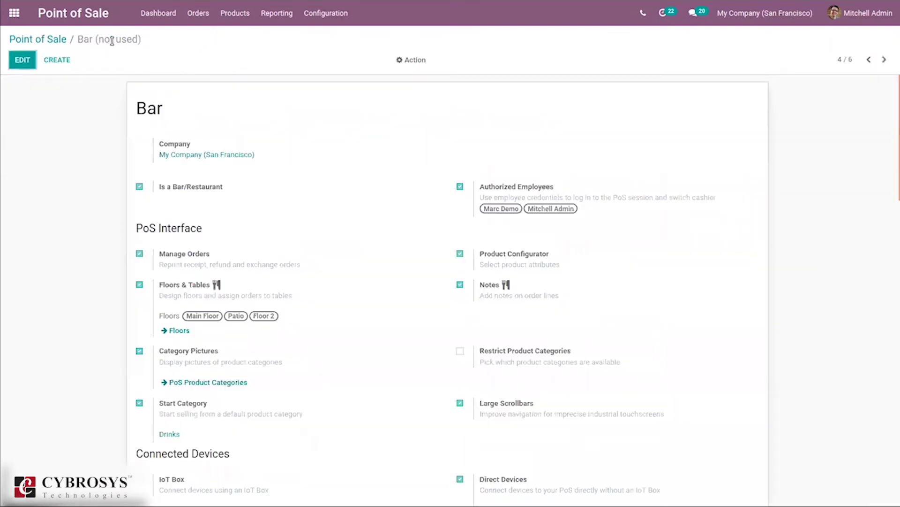
click(21, 63)
drag(894, 147, 893, 385)
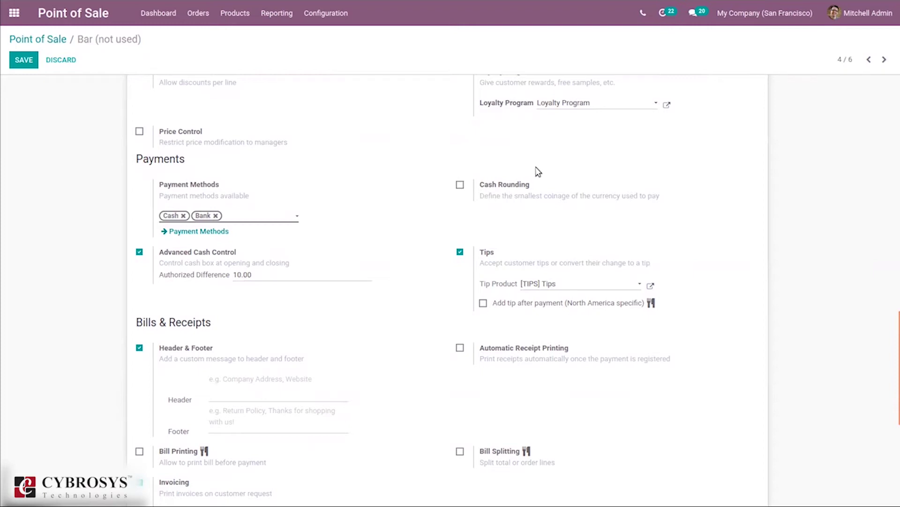
- Enable Cash Rounding for Bar with the Rounding .10 method, review that method's record and close it without editing
click(460, 185)
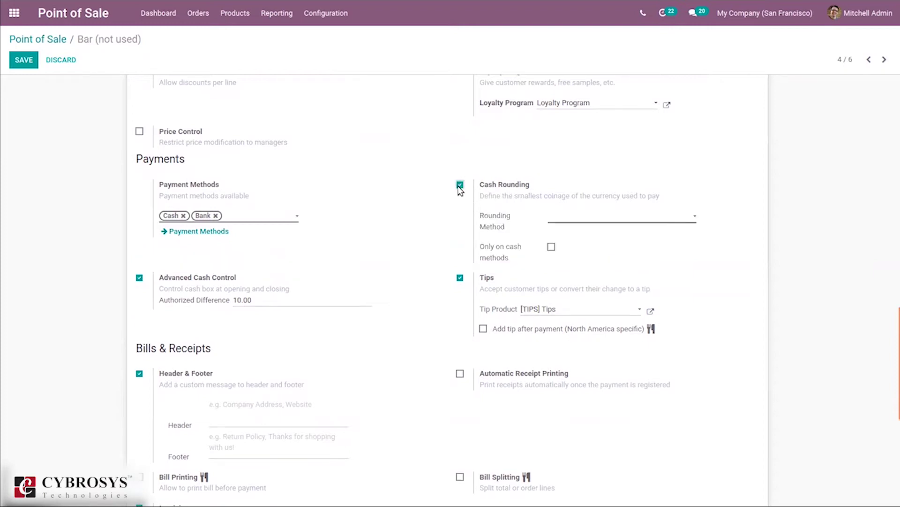
click(559, 219)
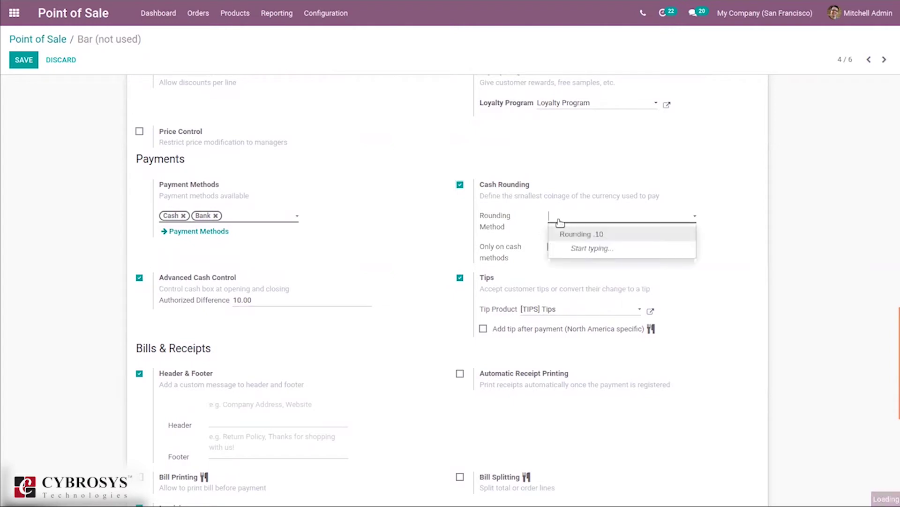
click(614, 233)
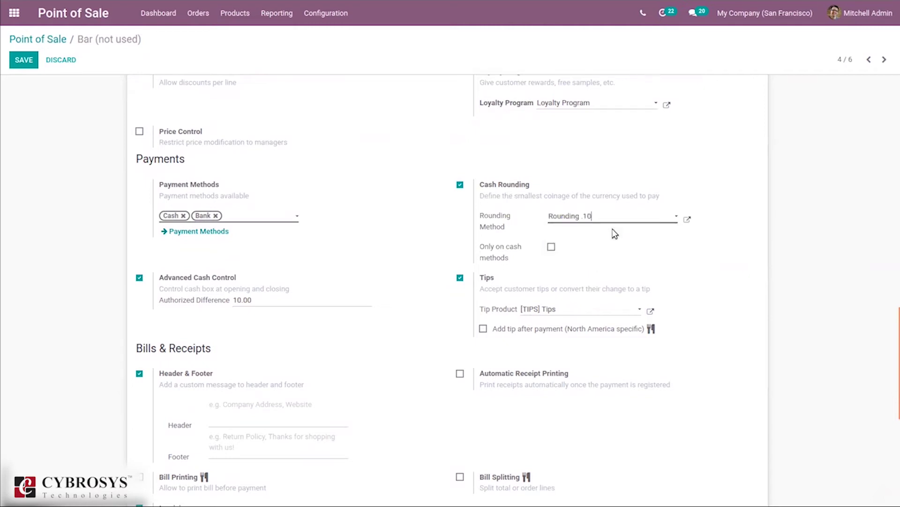
click(686, 220)
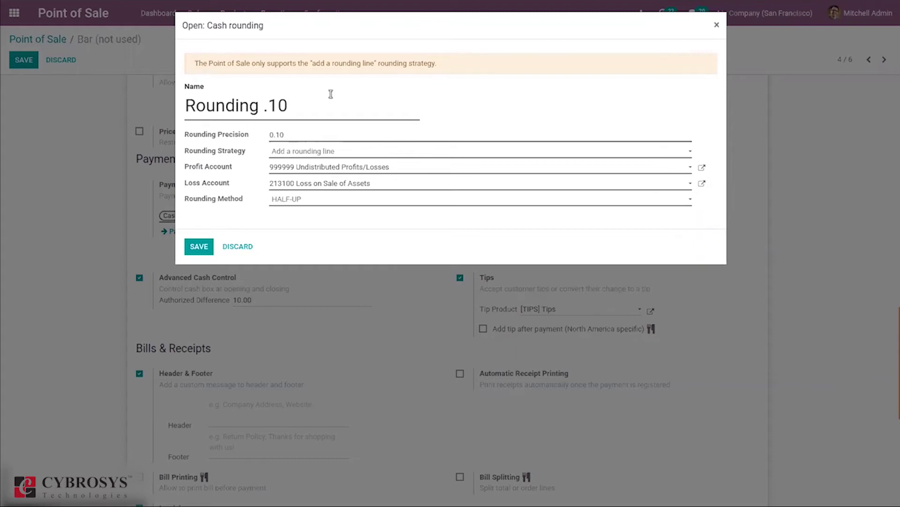
click(716, 25)
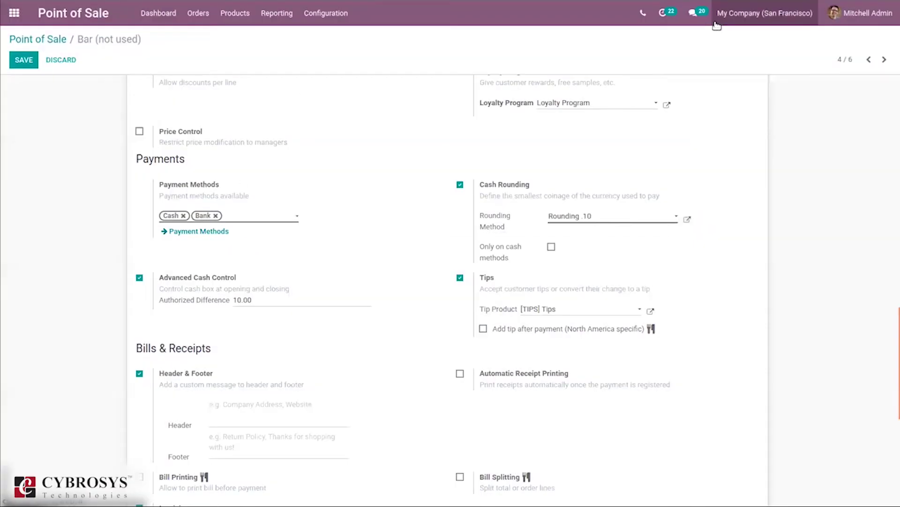
- Clear the rounding method and turn Cash Rounding off for Bar
click(662, 217)
key(BackSpace)
key(BackSpace)
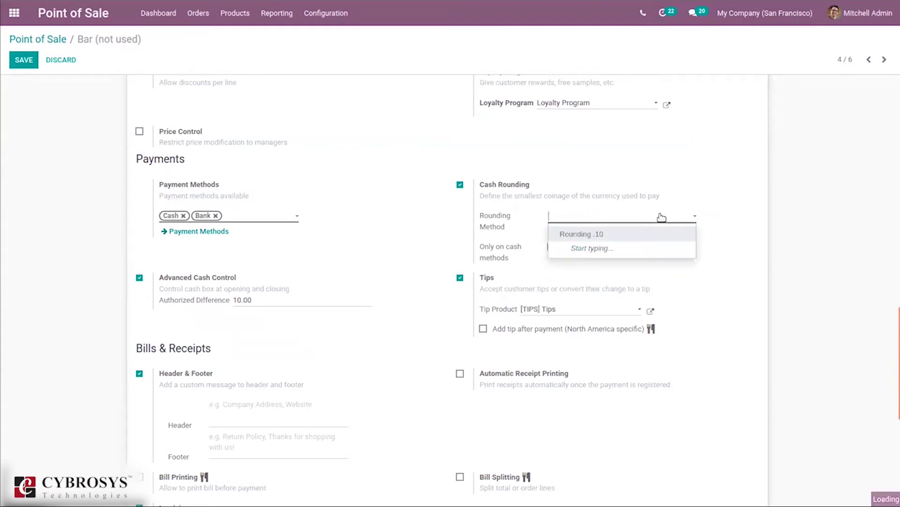
click(460, 185)
click(460, 185)
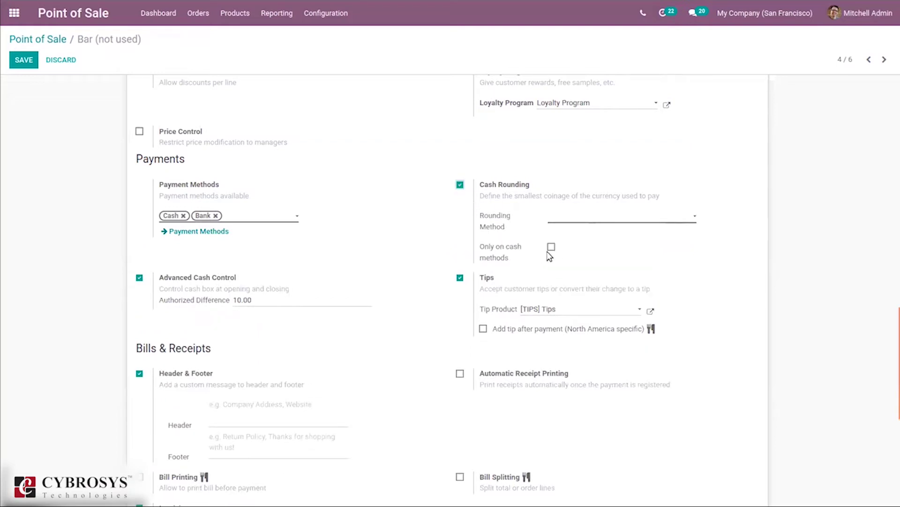
click(460, 186)
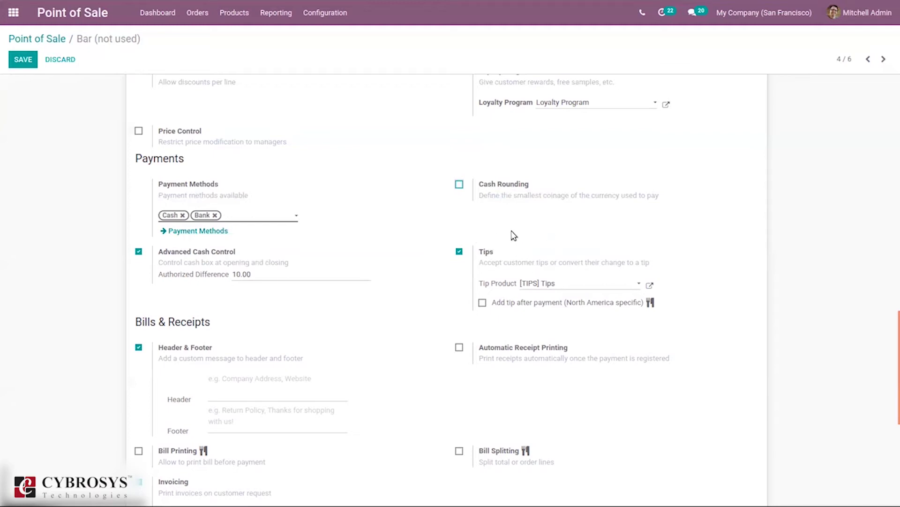
- Set the receipt footer of Bar to "Thanks For Shopping"
mouse_move(603, 250)
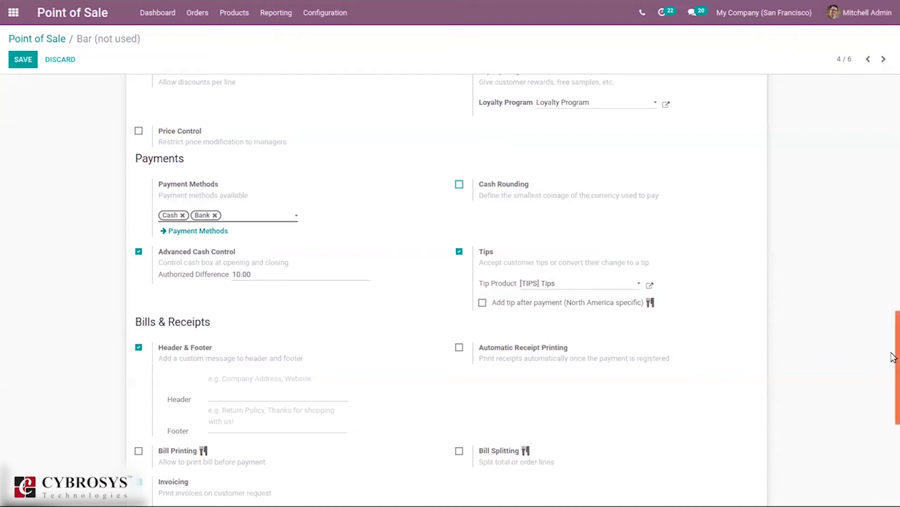
drag(892, 357, 892, 391)
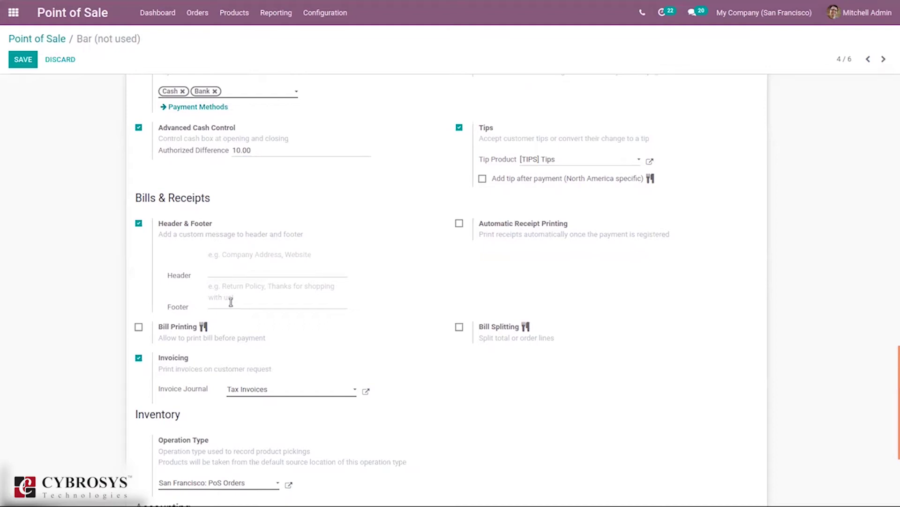
click(266, 299)
text(Thanks For Shopping)
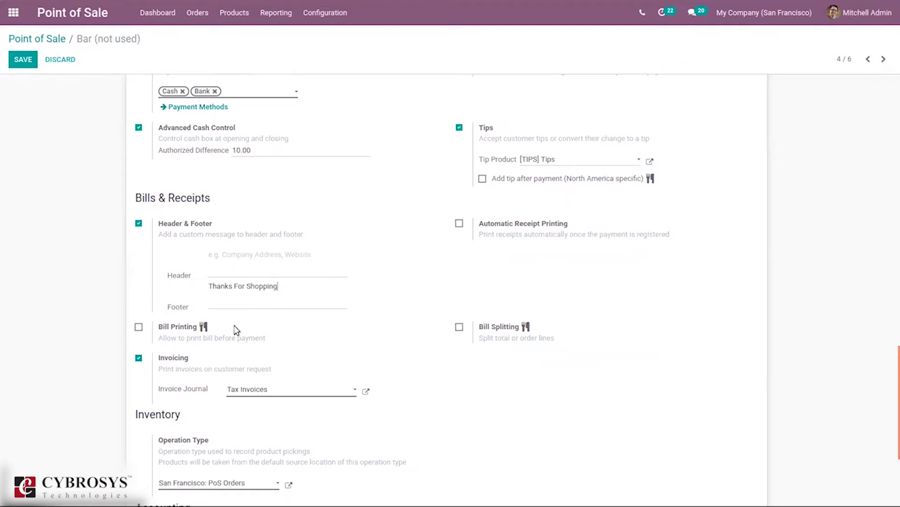
- Switch Automatic Receipt Printing on and back off, and enable Bill Printing and Bill Splitting for Bar
click(459, 224)
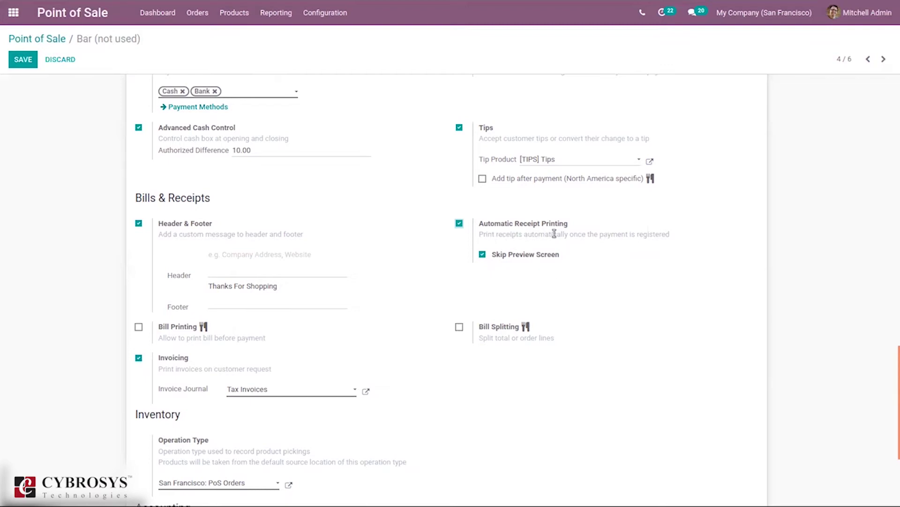
click(458, 224)
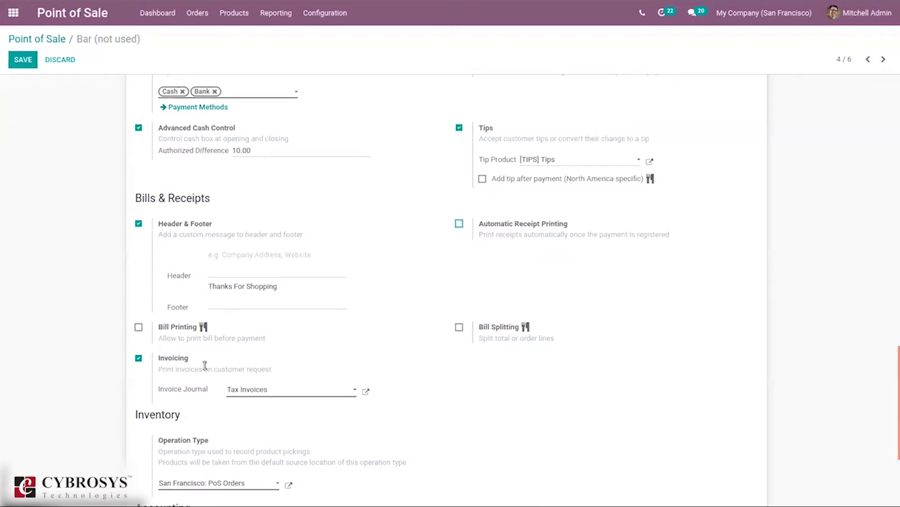
click(139, 328)
click(459, 328)
- Check which invoice journals are available for Bar's invoicing, keeping Tax Invoices selected
click(250, 388)
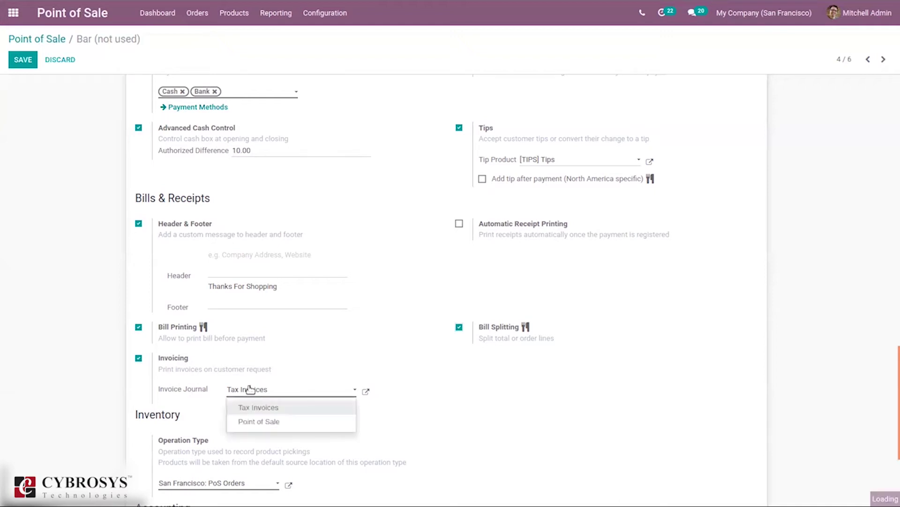
click(295, 408)
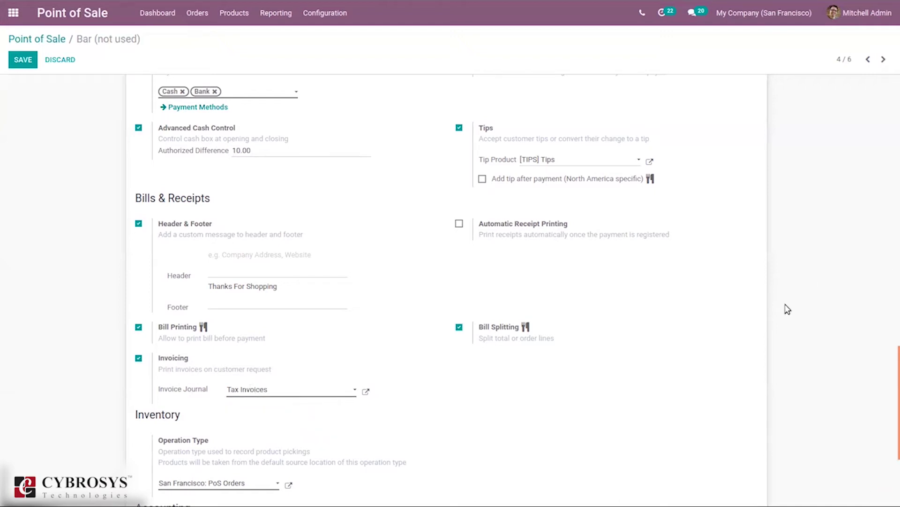
click(252, 388)
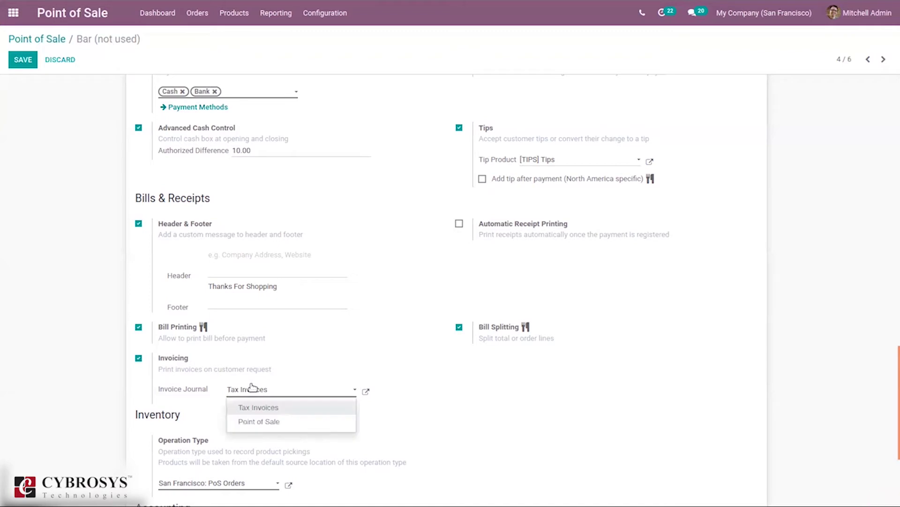
click(487, 369)
- Review the PoS Orders operation type used for Bar's inventory, check its available types of operation keeping Delivery, and save it
scroll(488, 370, down, 4)
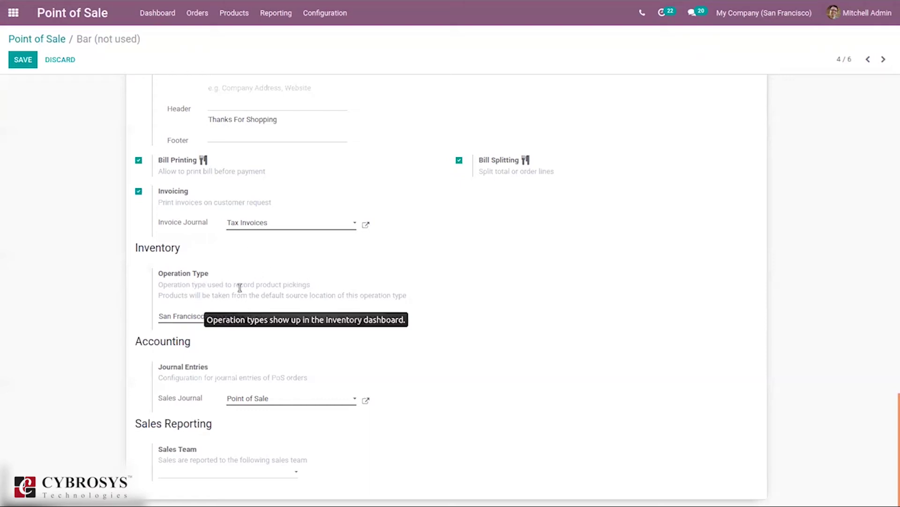
mouse_move(386, 307)
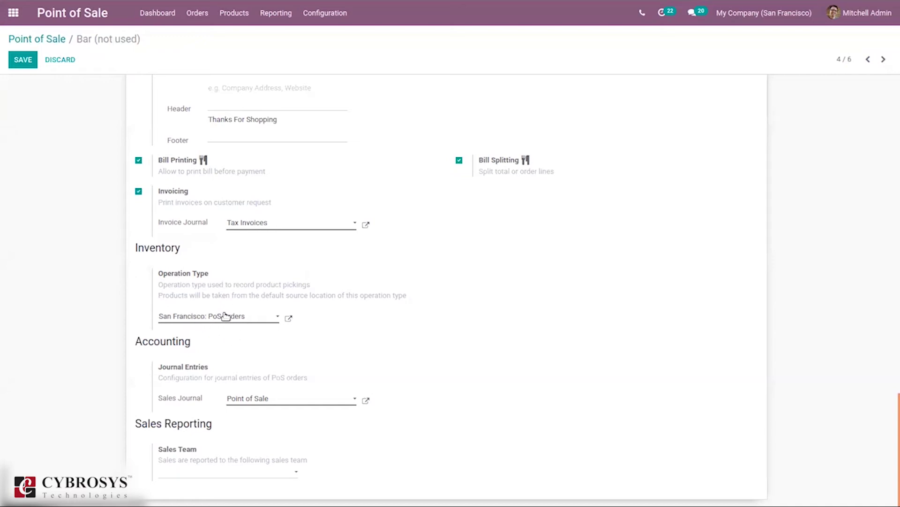
click(289, 317)
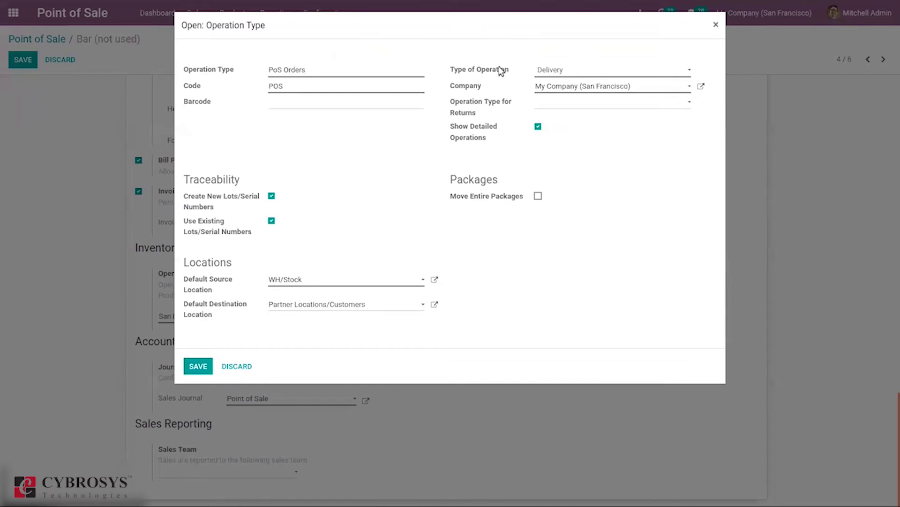
click(552, 72)
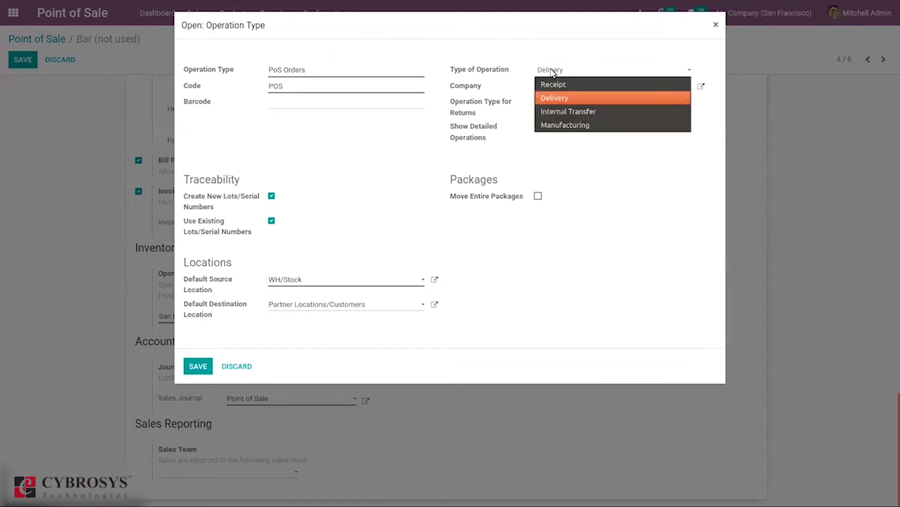
click(496, 51)
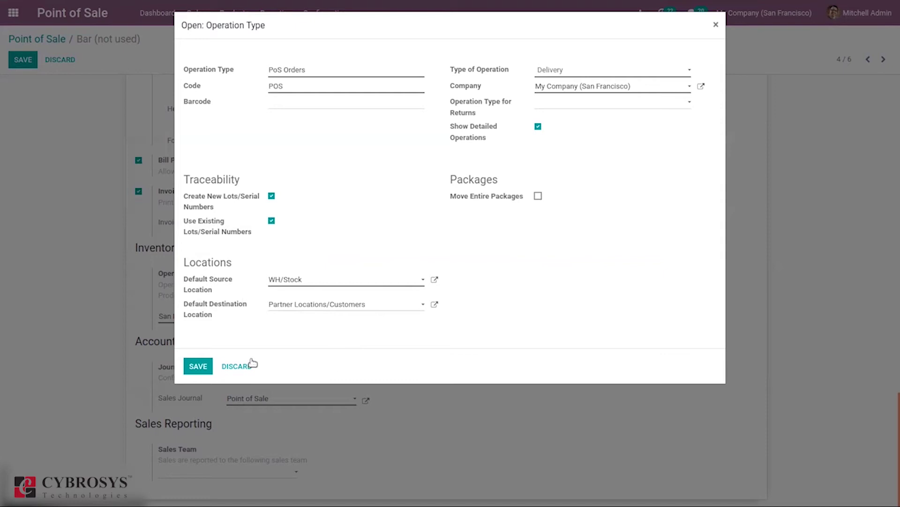
click(199, 366)
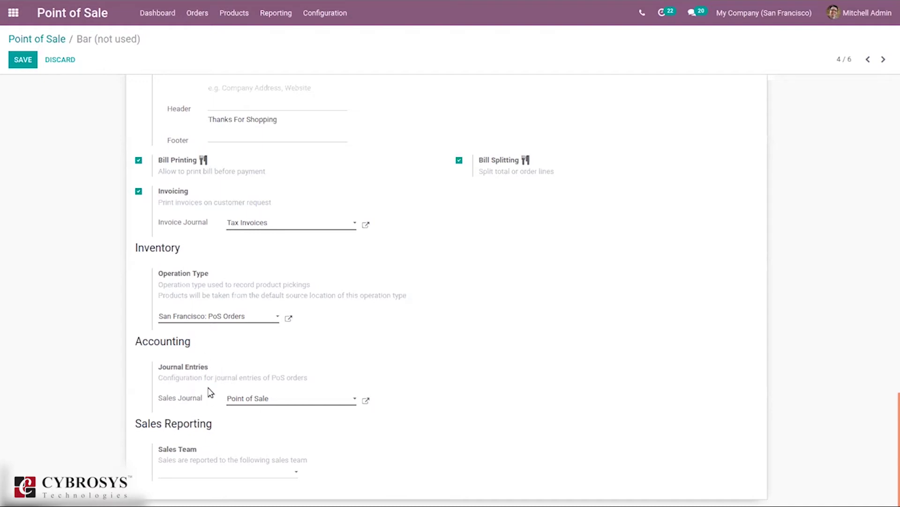
- Keep Point of Sale as Bar's sales journal, set its sales team to Europe, and save the configuration before returning to the overview
click(242, 397)
click(463, 383)
mouse_move(170, 476)
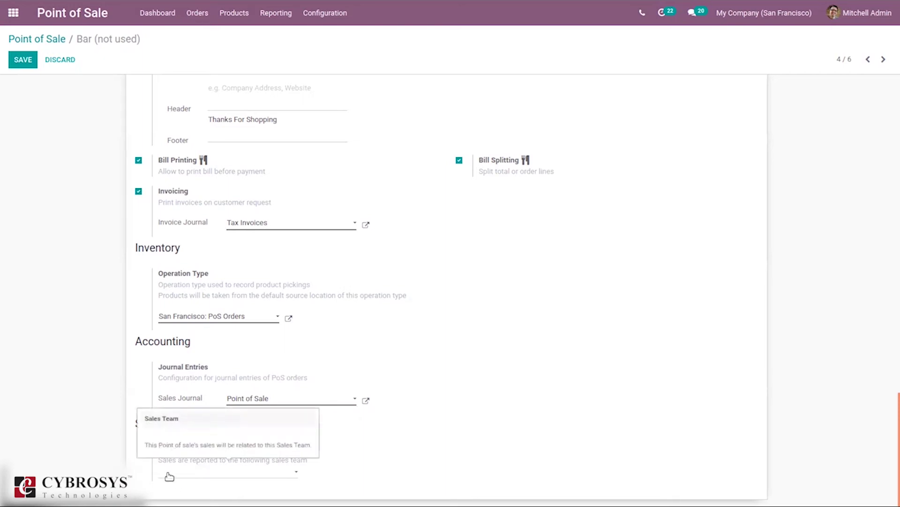
click(231, 476)
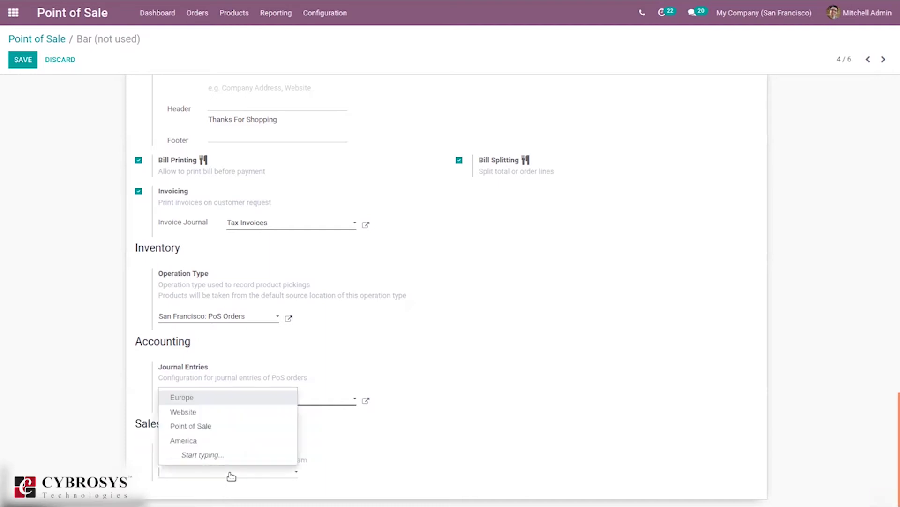
click(198, 398)
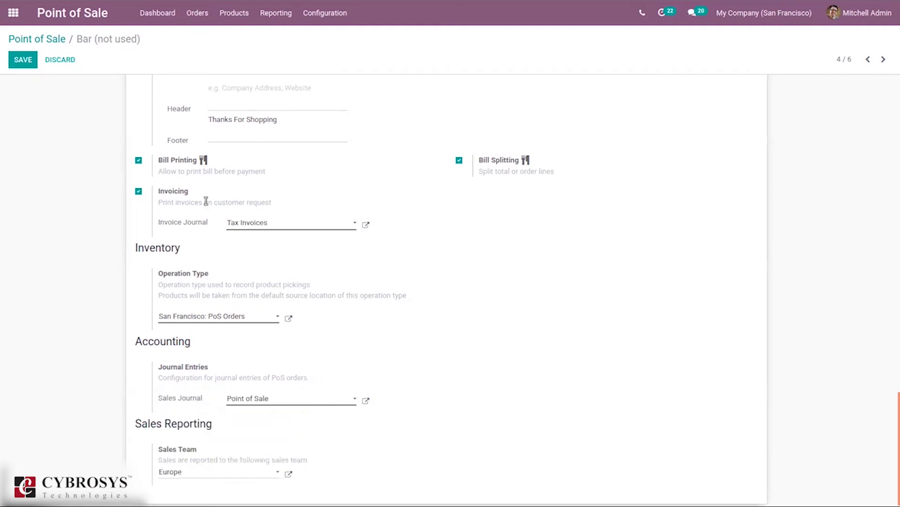
click(16, 65)
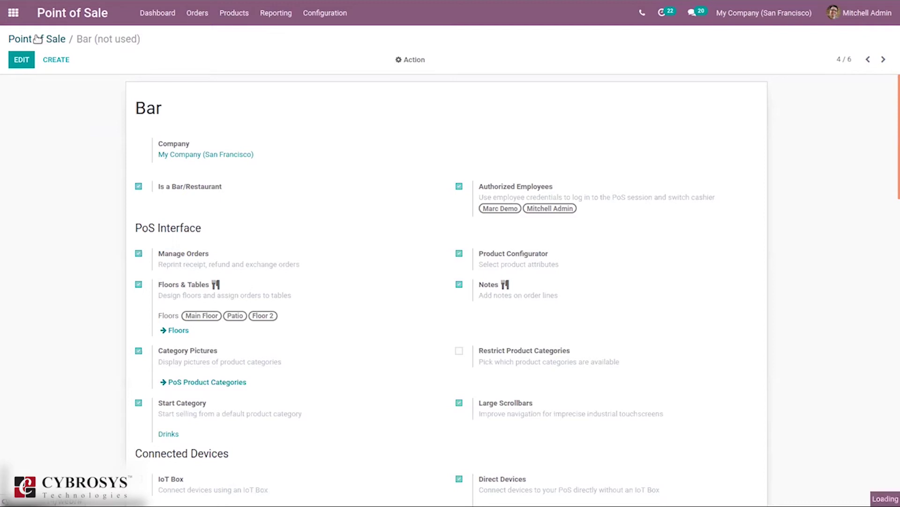
click(37, 39)
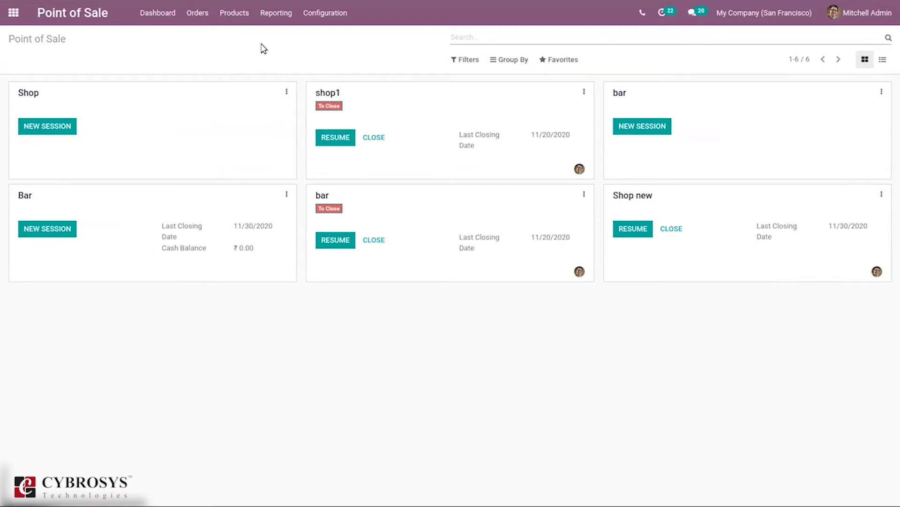
- Review the general Point of Sale settings for taxes, pricing, payments, payment terminals and inventory management, and save them without changes
click(324, 17)
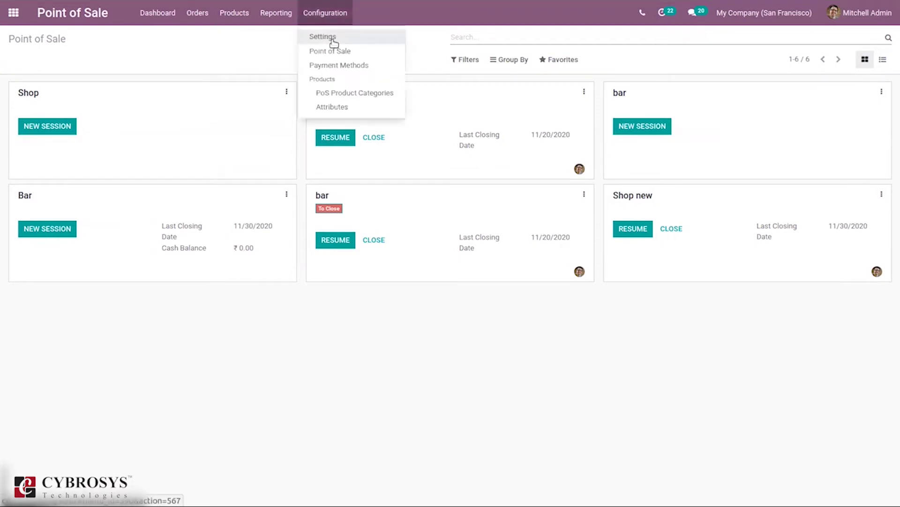
click(332, 40)
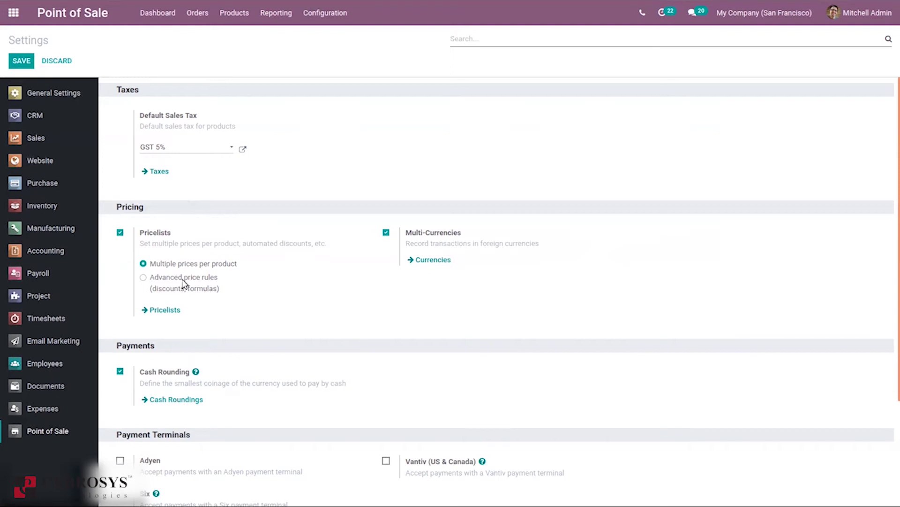
mouse_move(169, 263)
mouse_move(211, 282)
scroll(893, 247, down, 1)
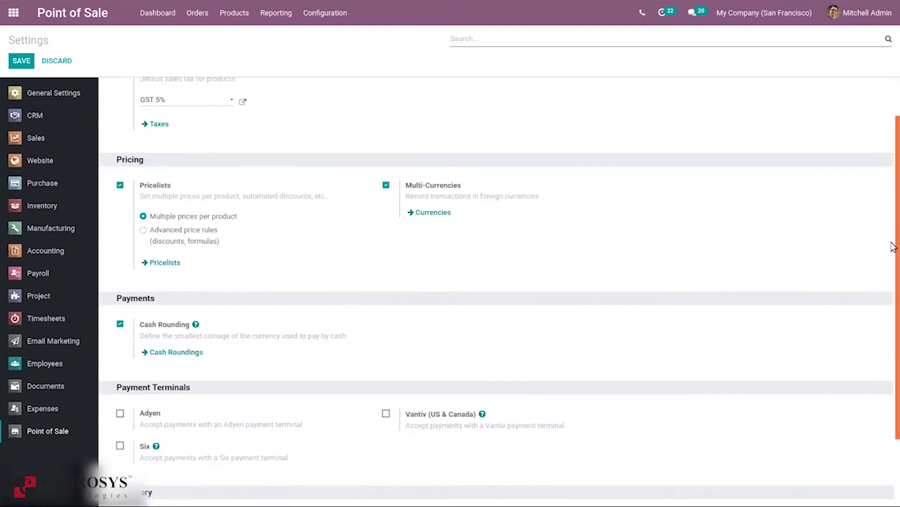
scroll(893, 247, down, 1)
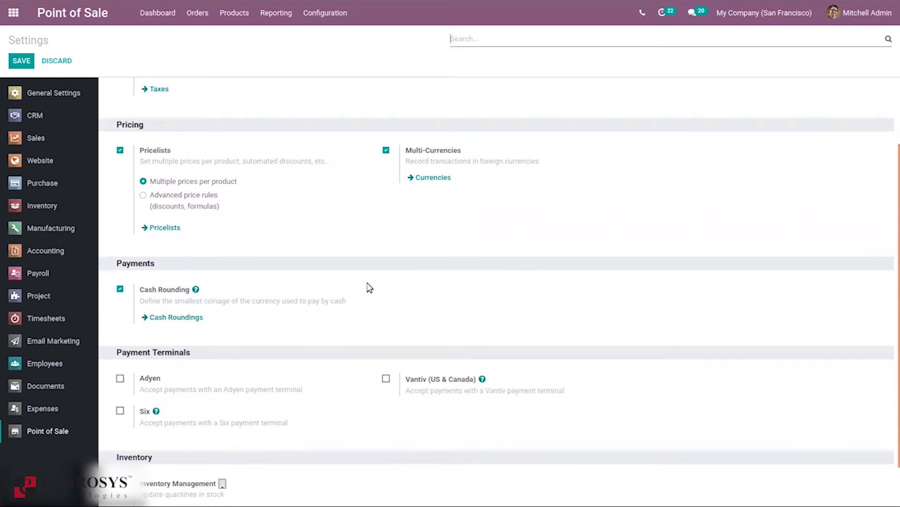
drag(894, 279, 893, 364)
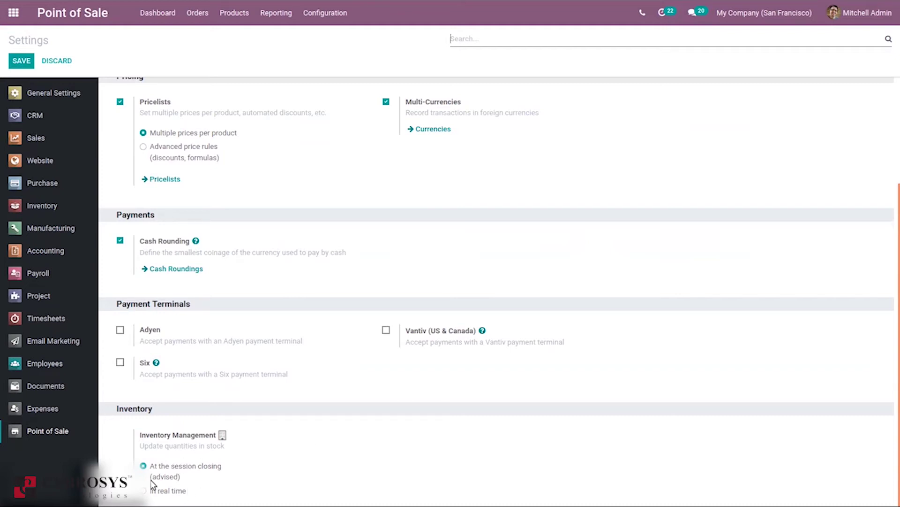
mouse_move(350, 26)
click(18, 57)
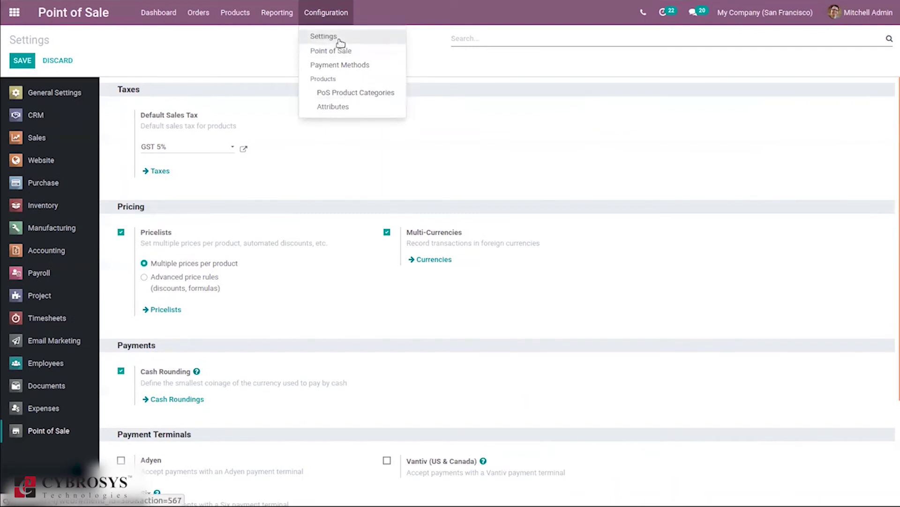
- View the list of points of sale, and examine the Cash payment method's editable fields before returning to the payment methods
click(331, 52)
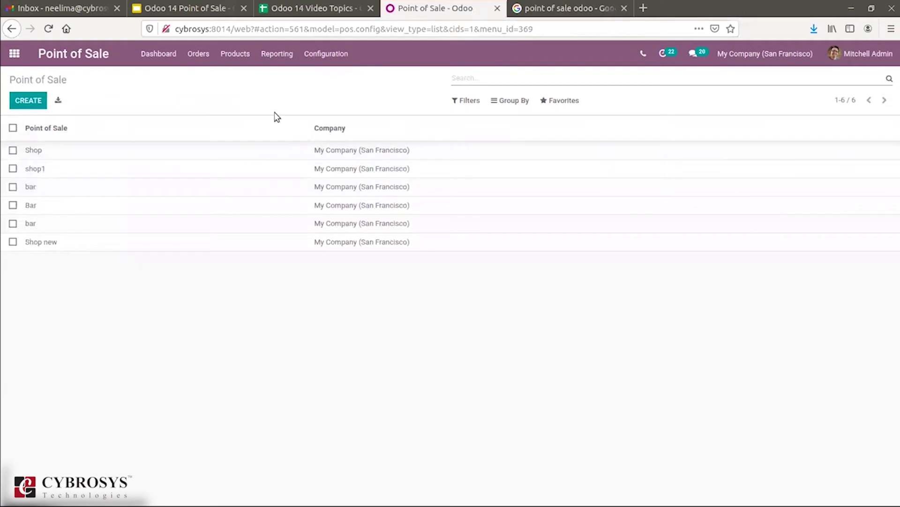
click(315, 12)
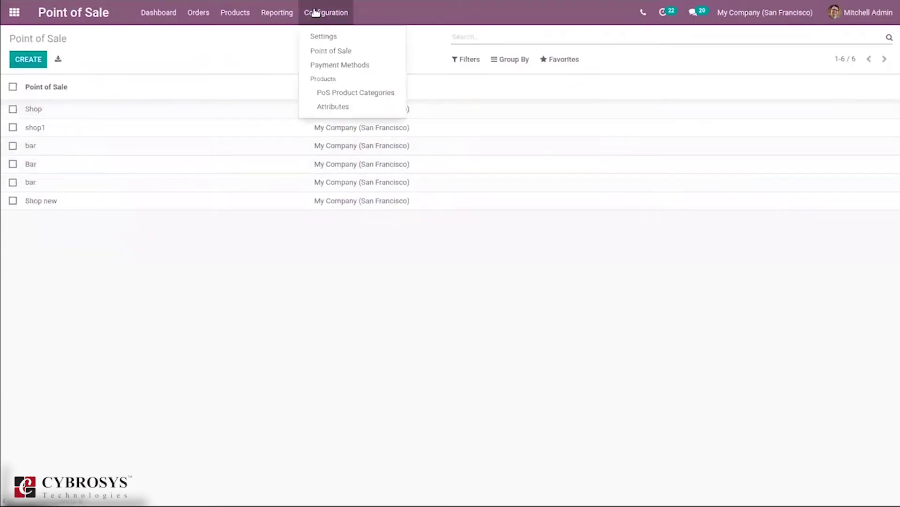
click(331, 65)
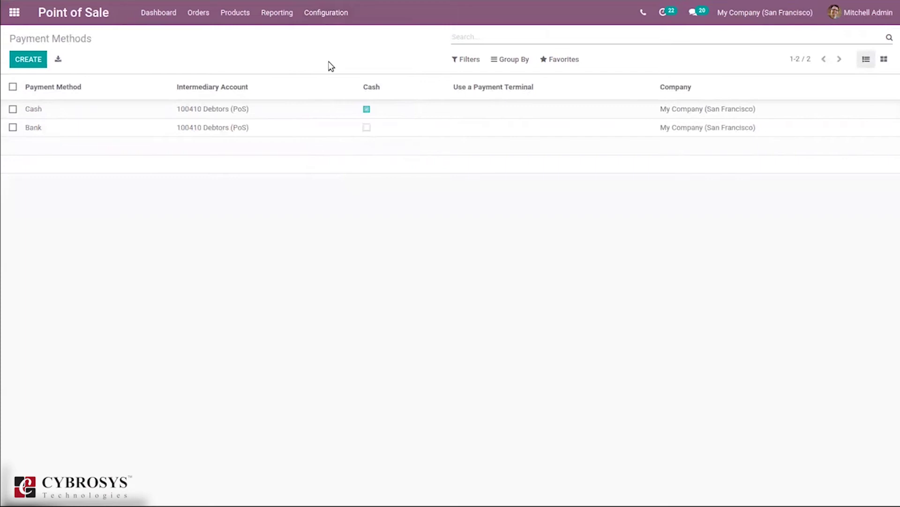
click(334, 12)
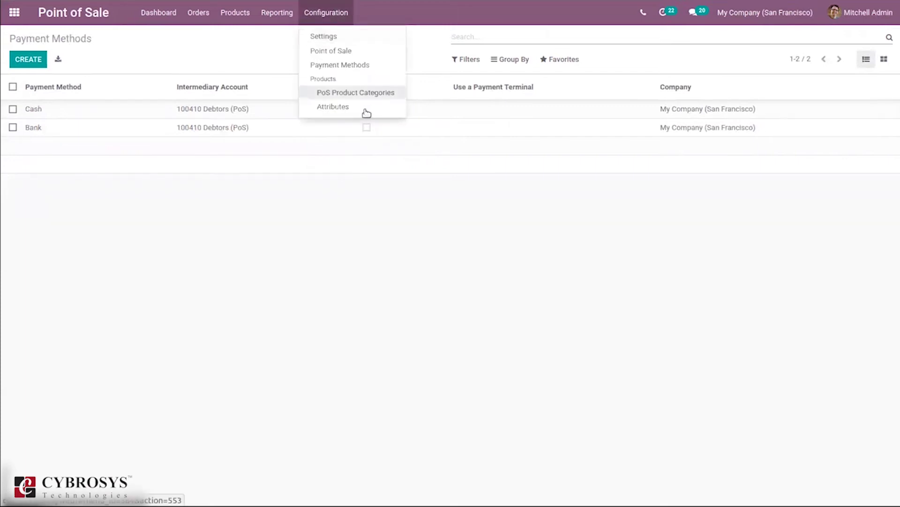
click(230, 109)
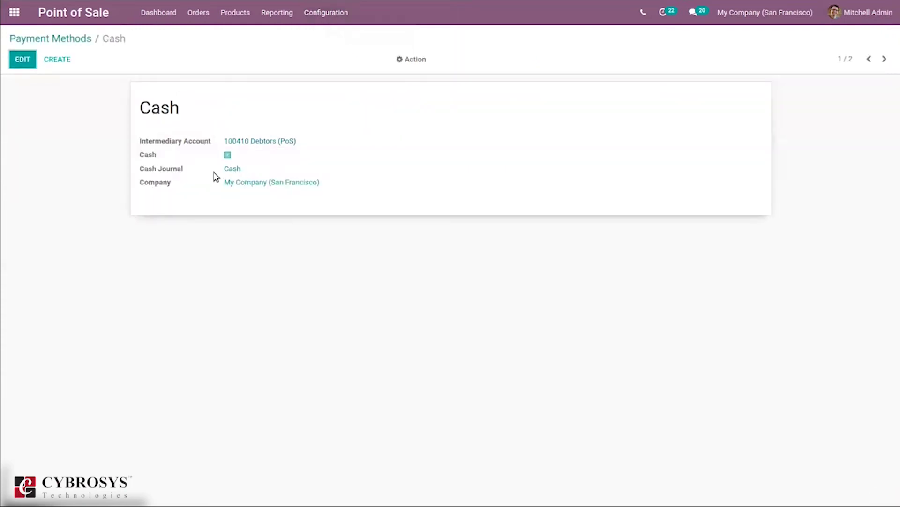
click(18, 59)
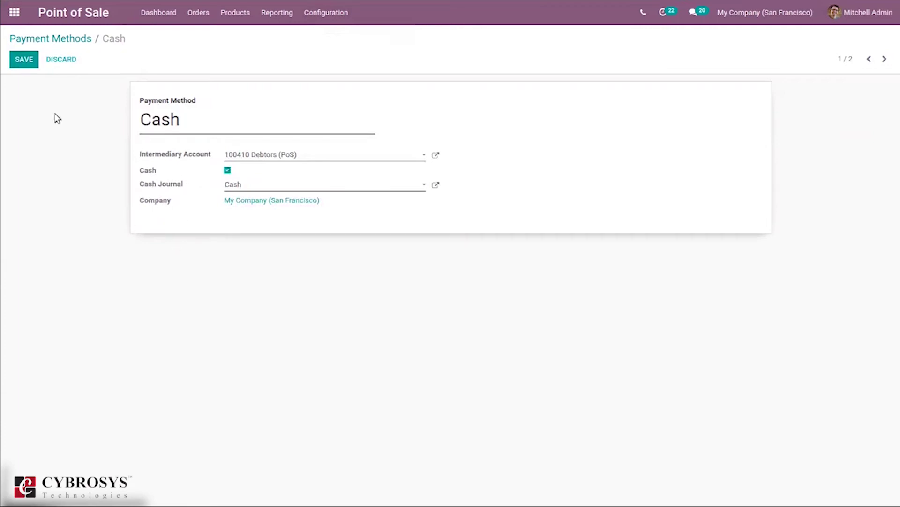
click(54, 38)
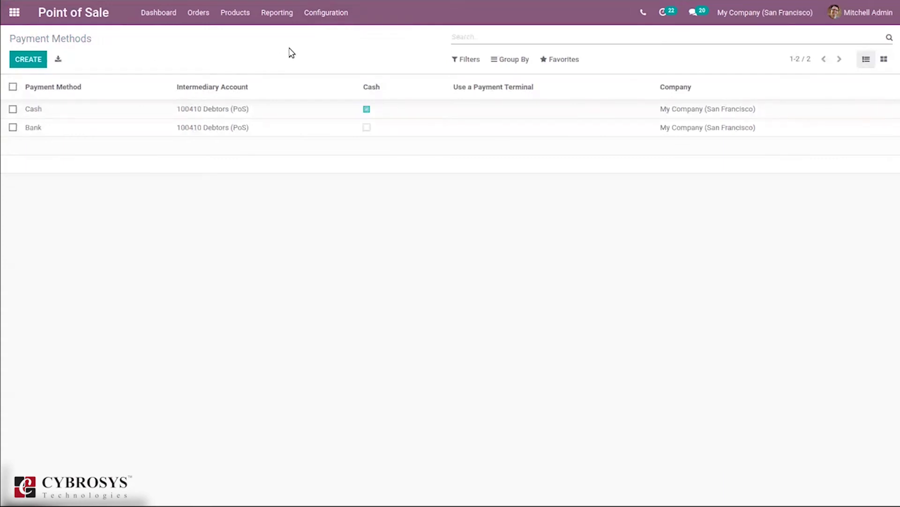
- View the PoS product categories and inspect the Chairs category before returning to the category list
click(328, 15)
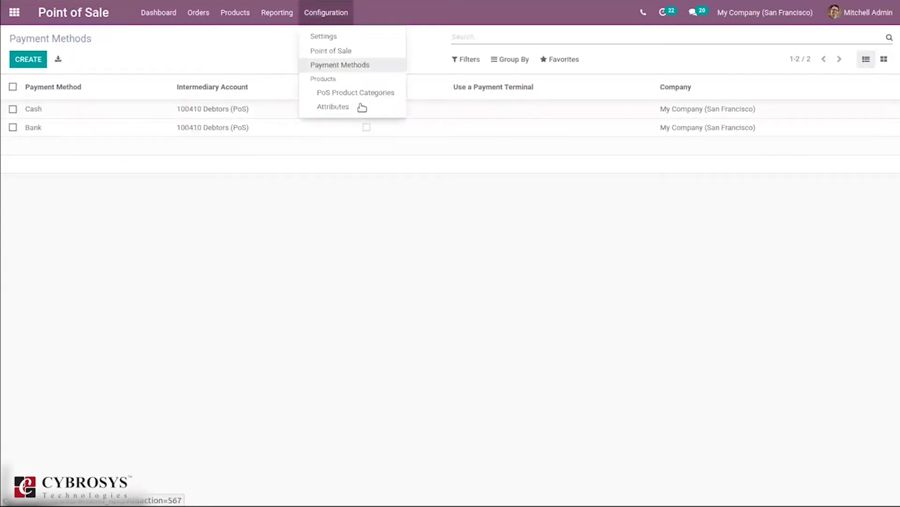
click(333, 94)
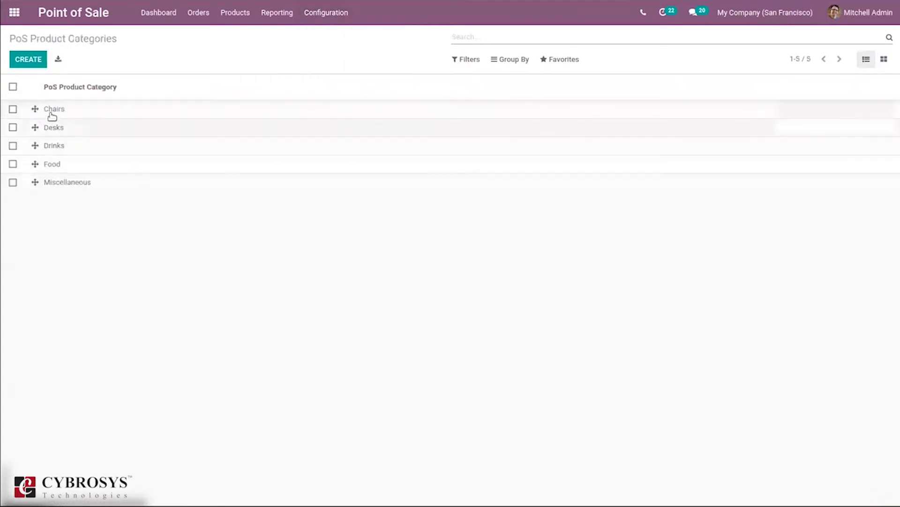
click(82, 113)
click(22, 60)
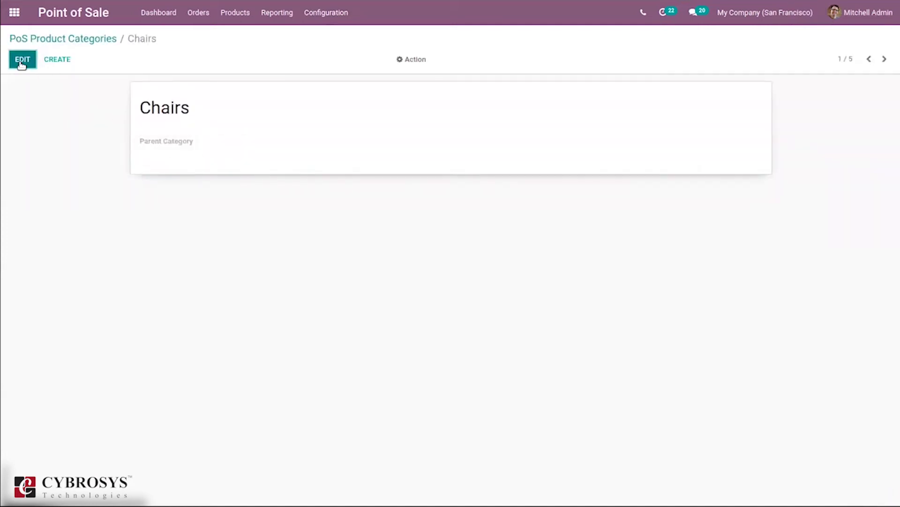
click(64, 38)
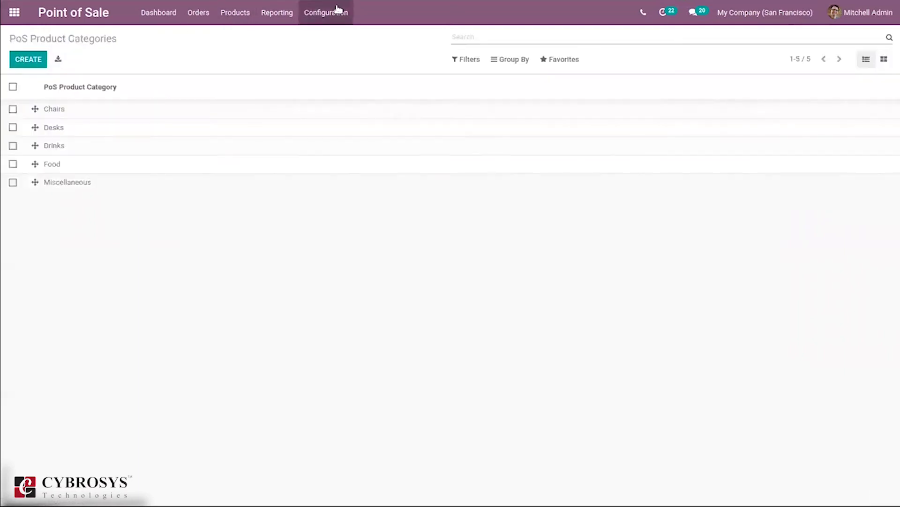
click(194, 149)
click(73, 38)
- View the list of product attributes and the list of product variants available in POS
click(330, 18)
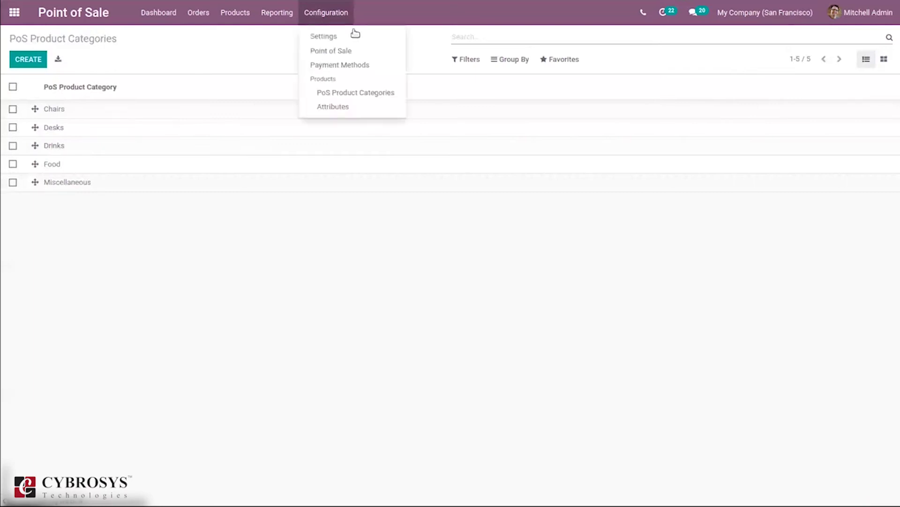
click(325, 109)
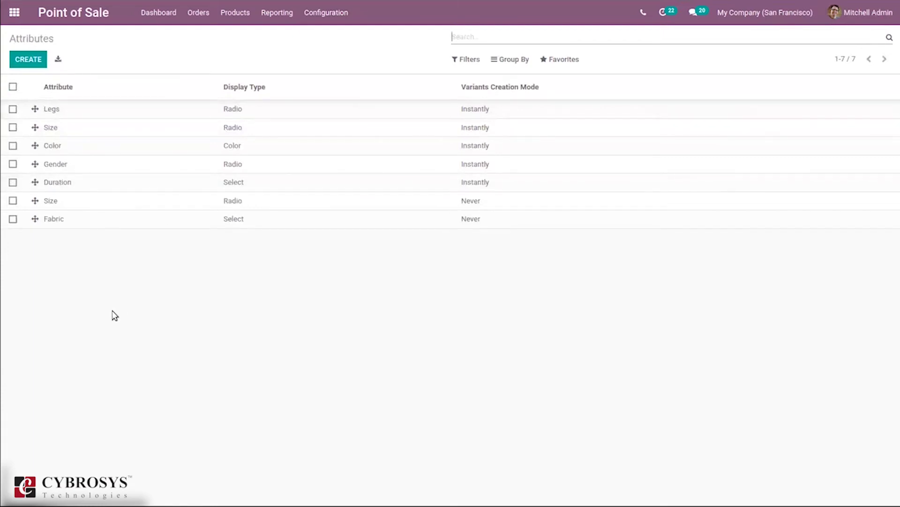
click(233, 13)
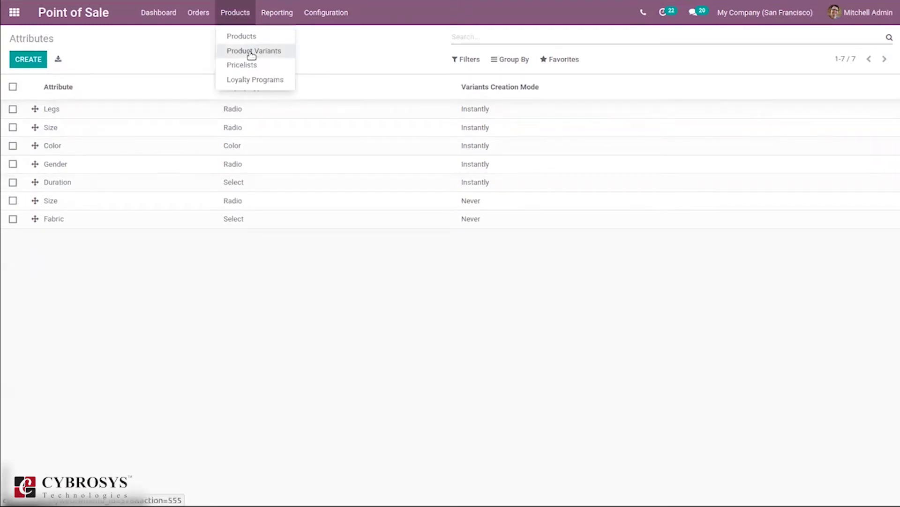
click(252, 52)
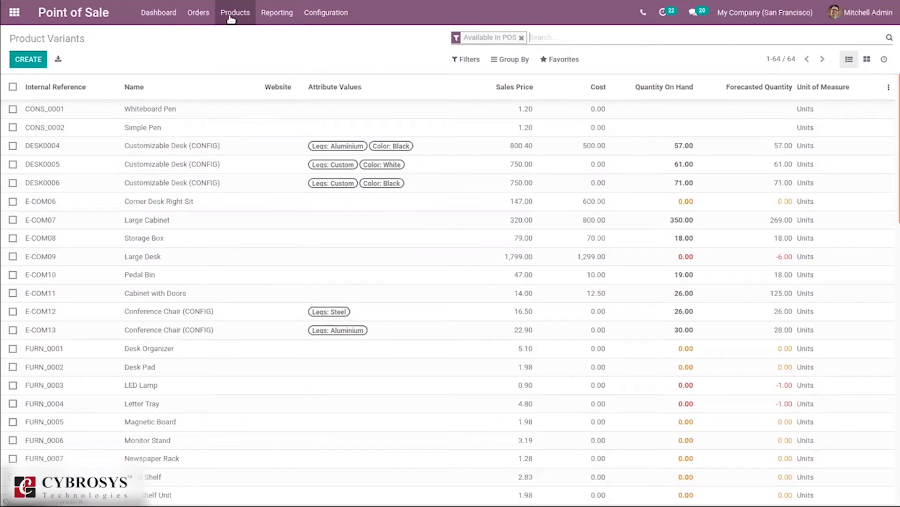
click(231, 19)
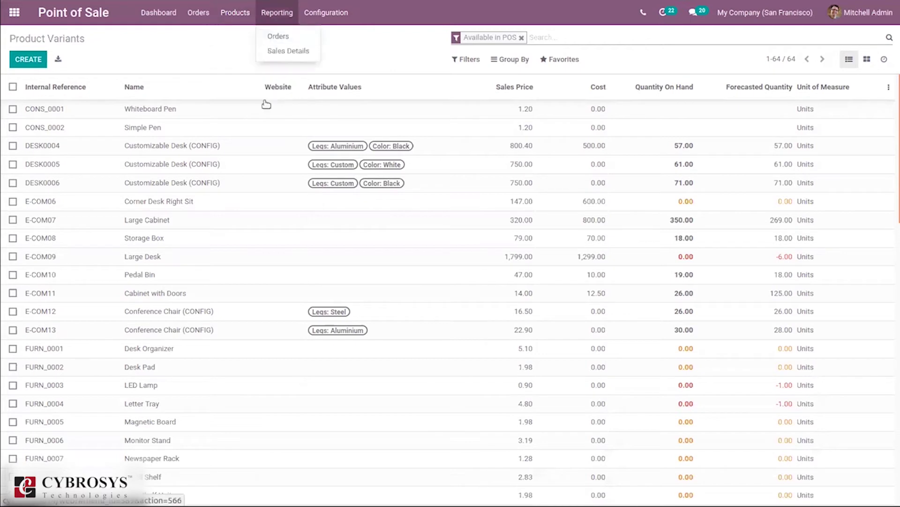
mouse_move(321, 11)
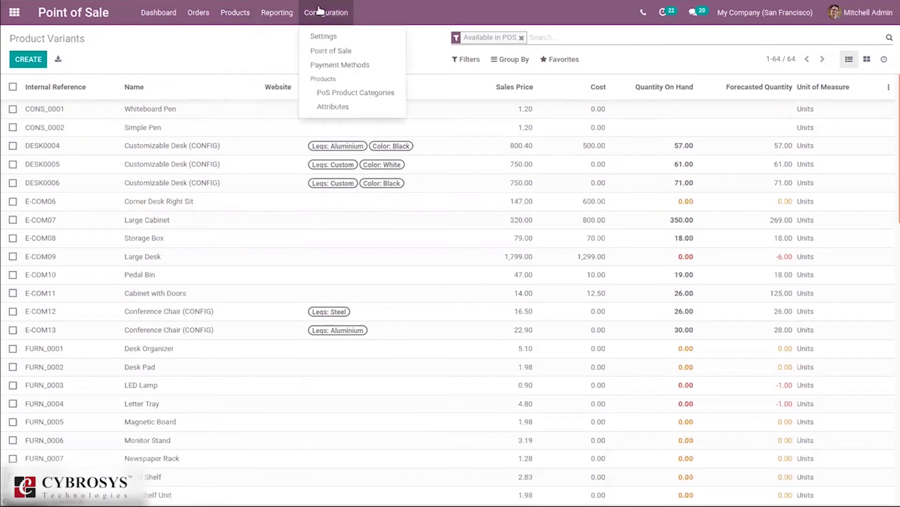
mouse_move(229, 13)
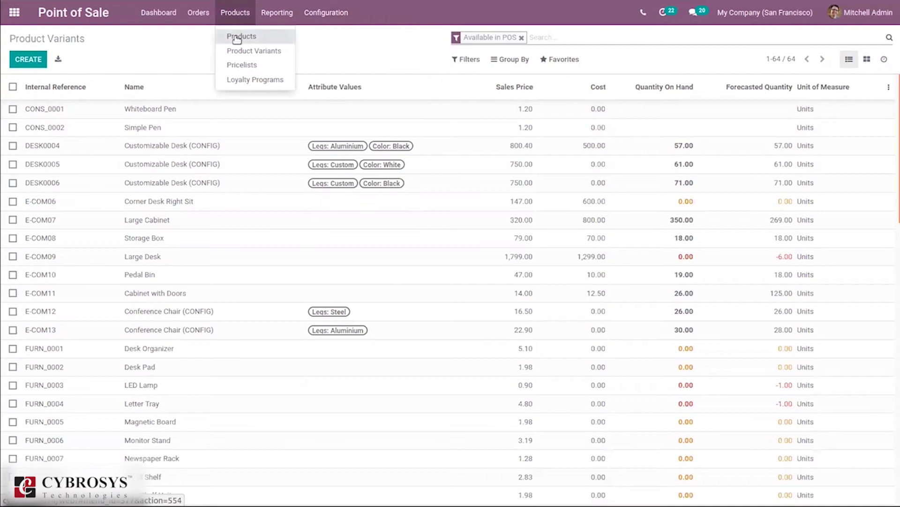
- View the POS products and review the Point of Sale options of the Cabinet with Doors product, saving it without changes
click(237, 38)
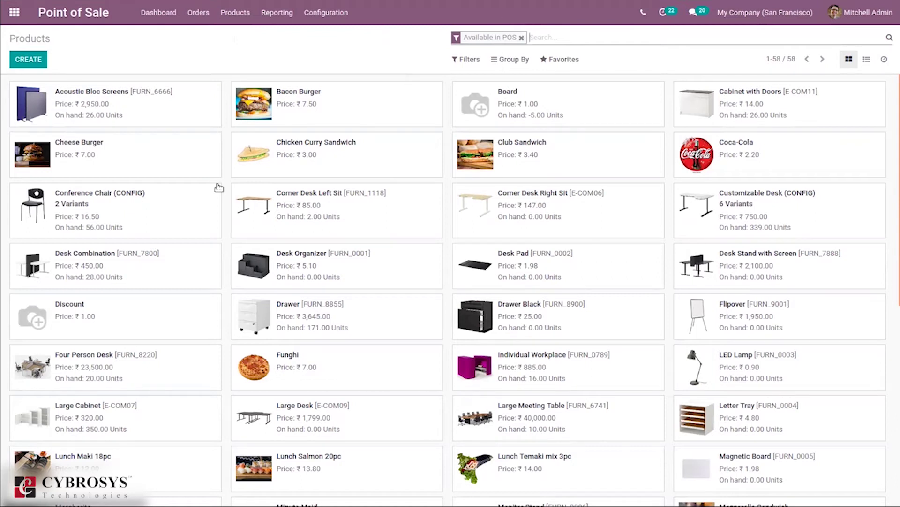
click(700, 87)
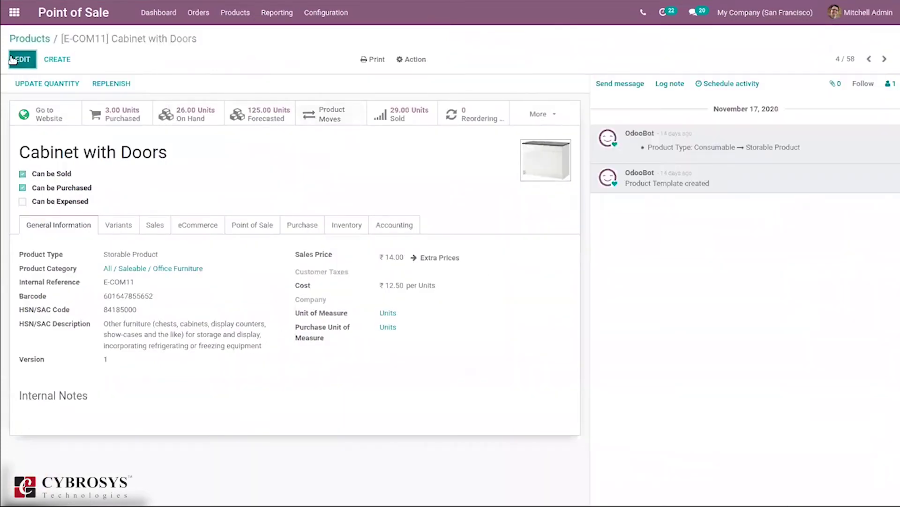
click(13, 60)
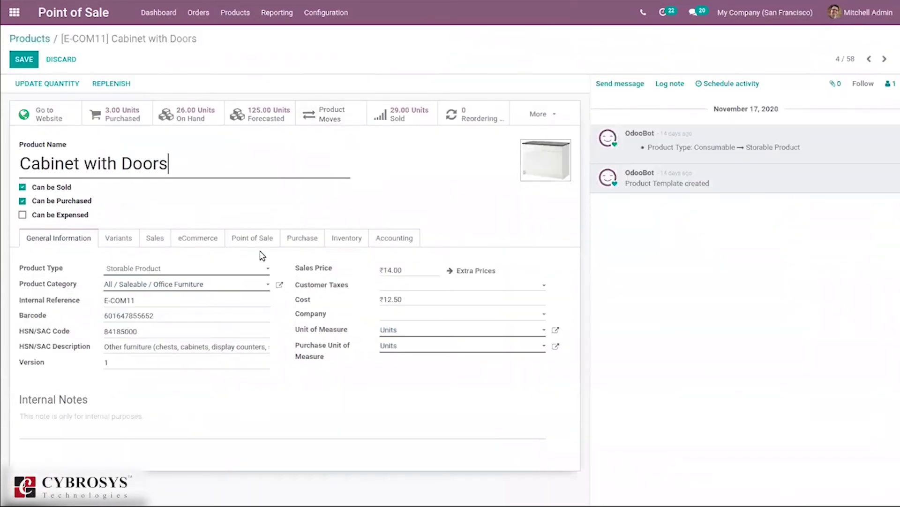
click(260, 237)
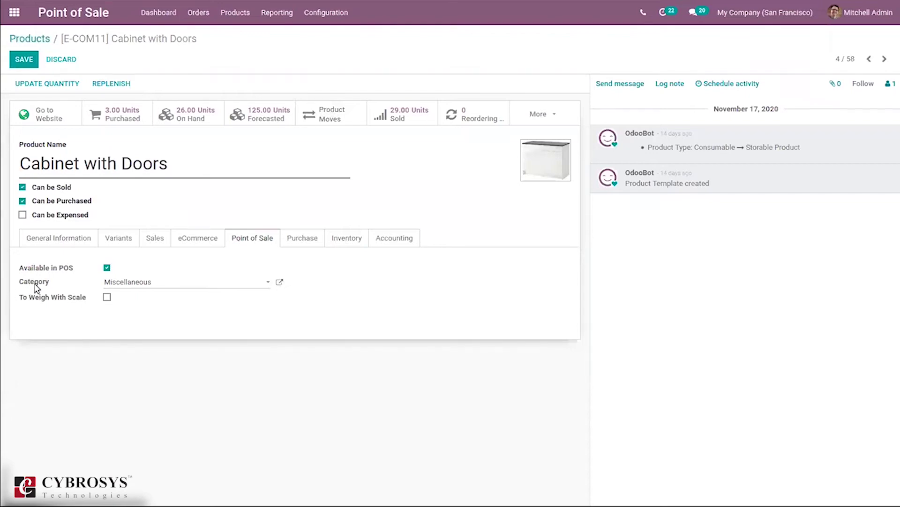
click(118, 287)
click(174, 265)
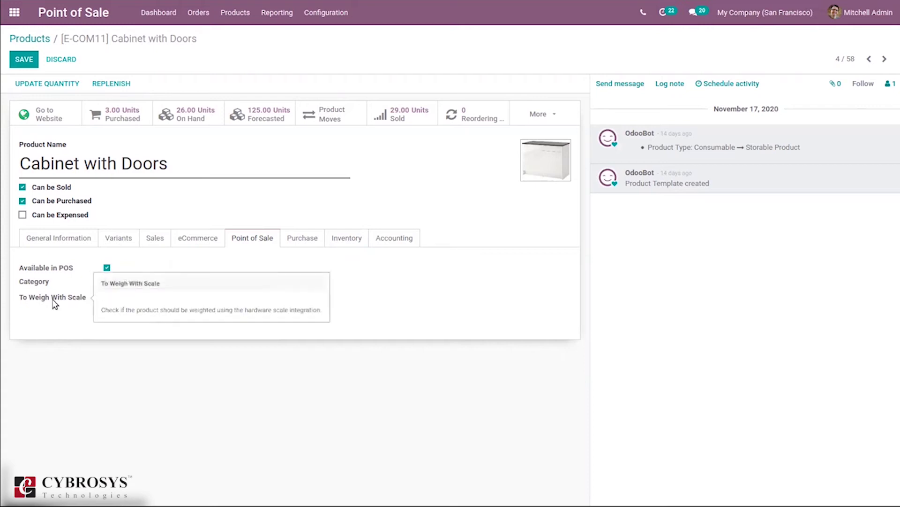
click(23, 59)
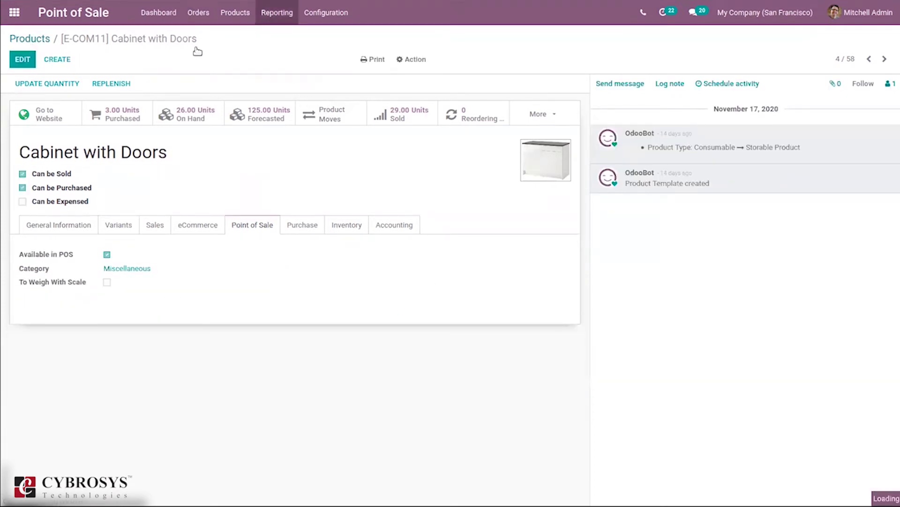
- Start a new session for the Bar point of sale and log in as the admin cashier with the cashier password
click(158, 13)
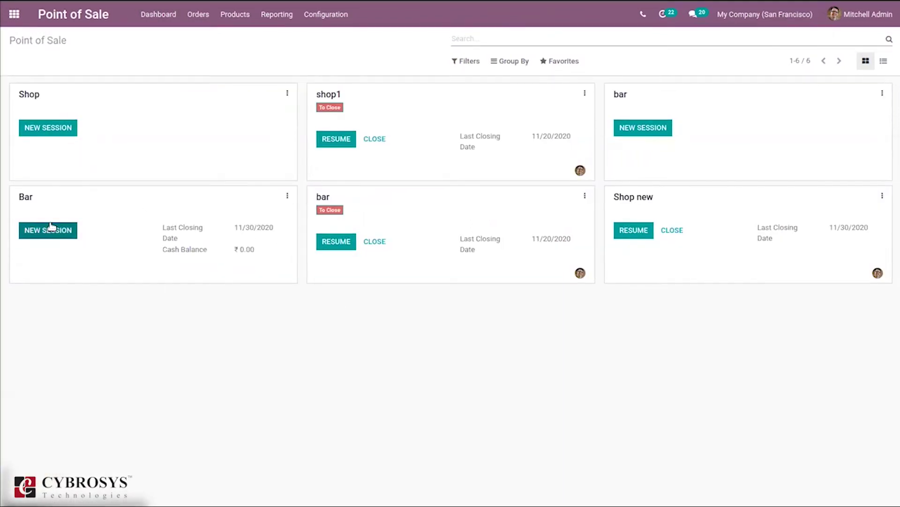
click(51, 233)
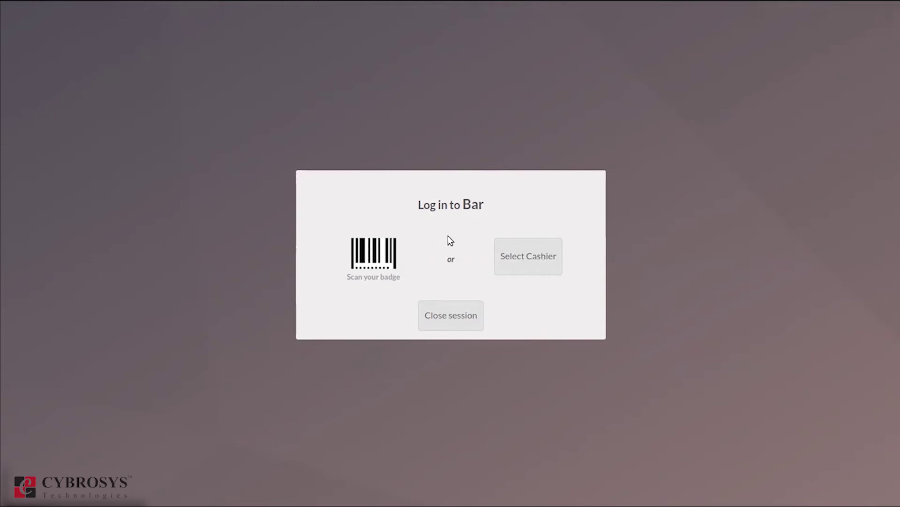
click(514, 256)
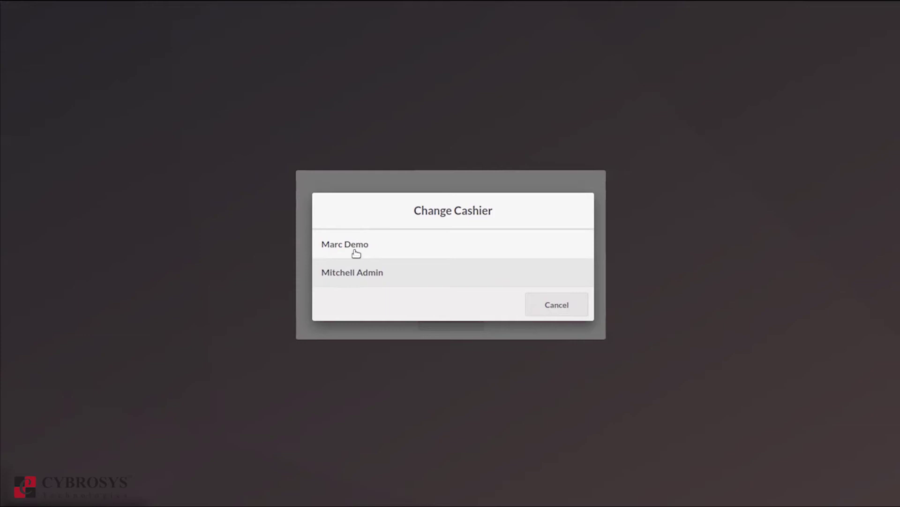
click(363, 271)
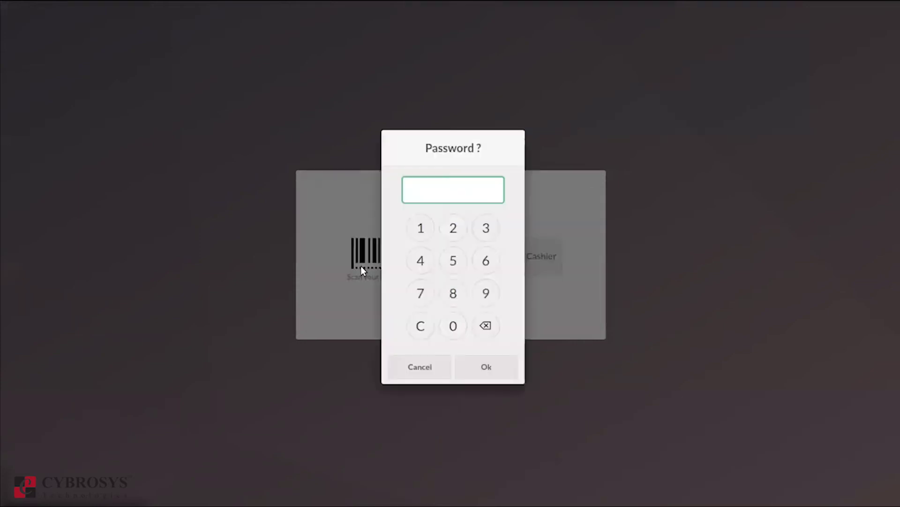
click(419, 226)
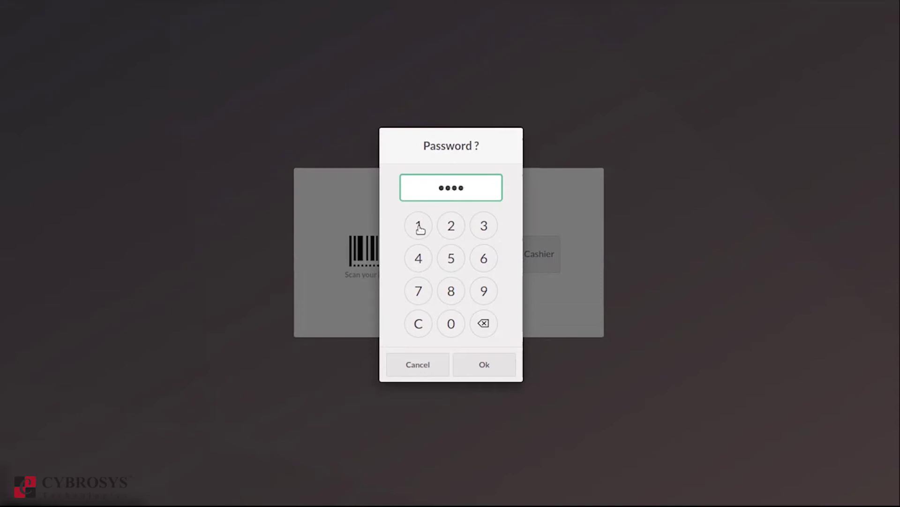
click(484, 365)
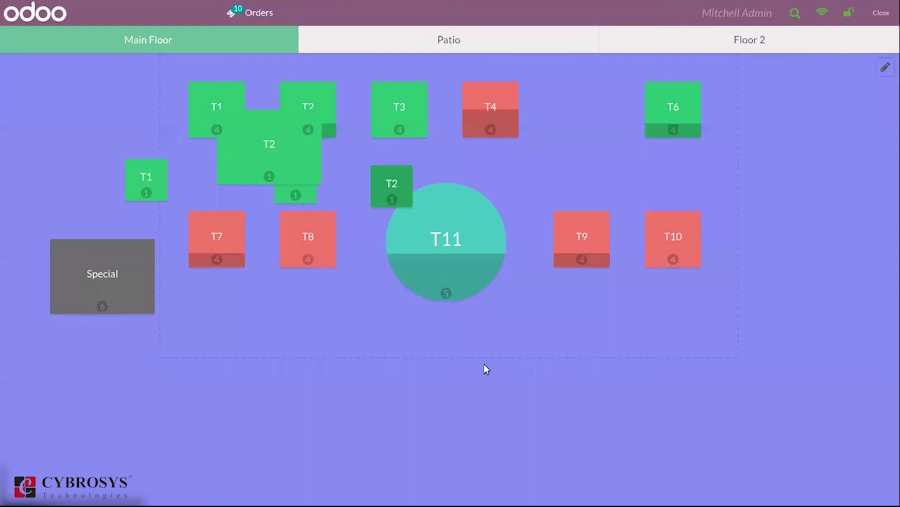
- Close the Bar selling interface and switch to the Employees app
click(872, 14)
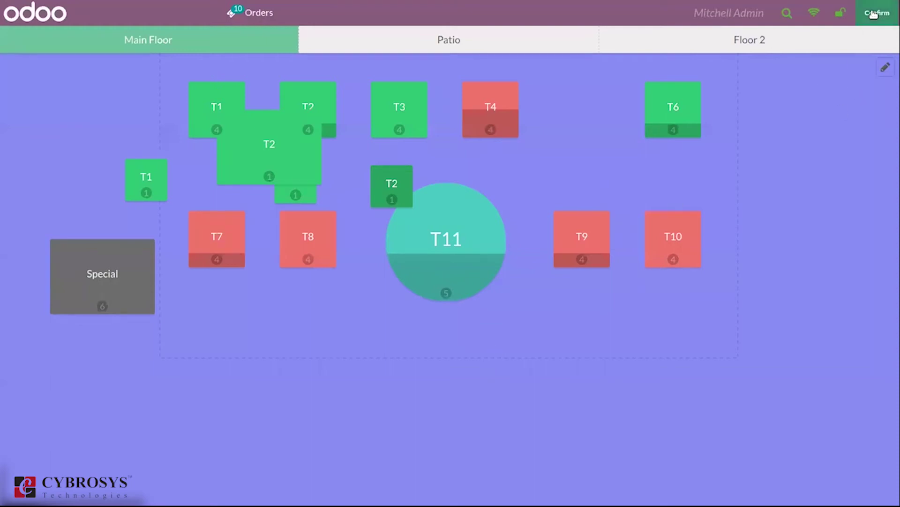
click(873, 14)
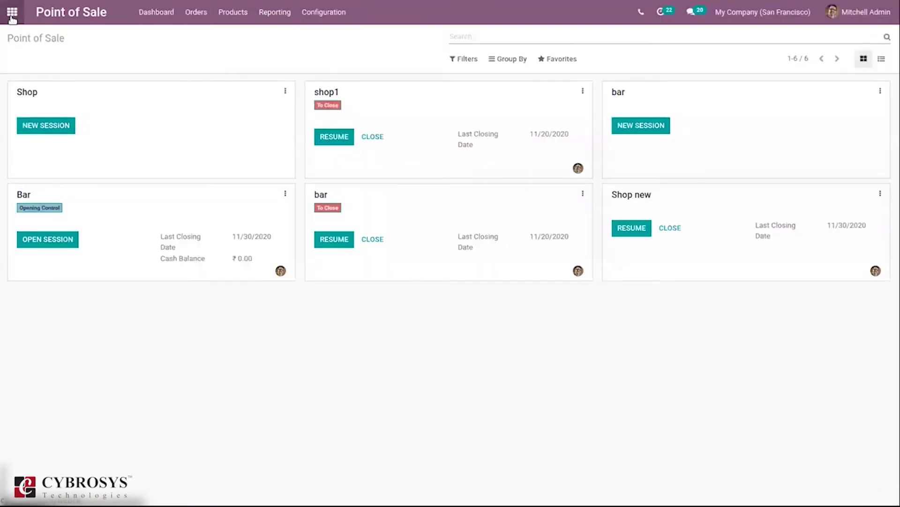
click(11, 13)
text(em)
click(329, 145)
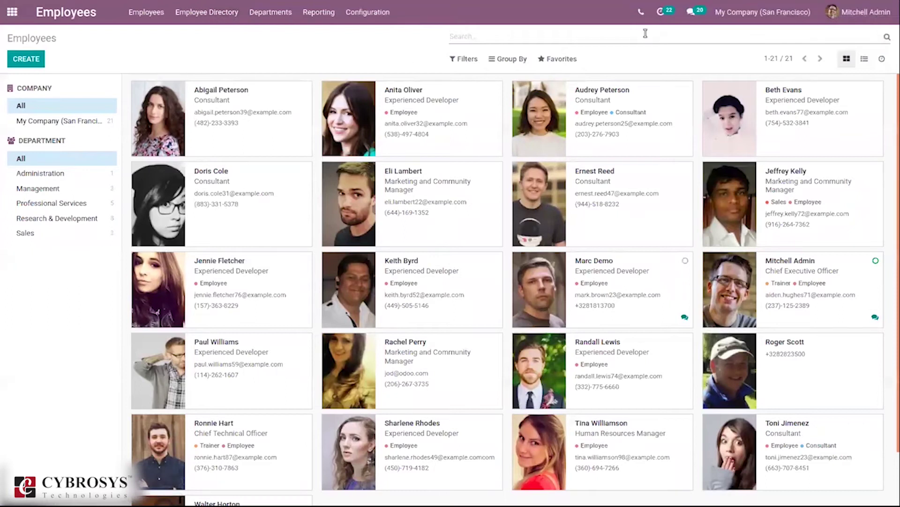
- Find the admin cashier's employee record, check the attendance PIN code in its HR settings, and save it without changes
text(mi)
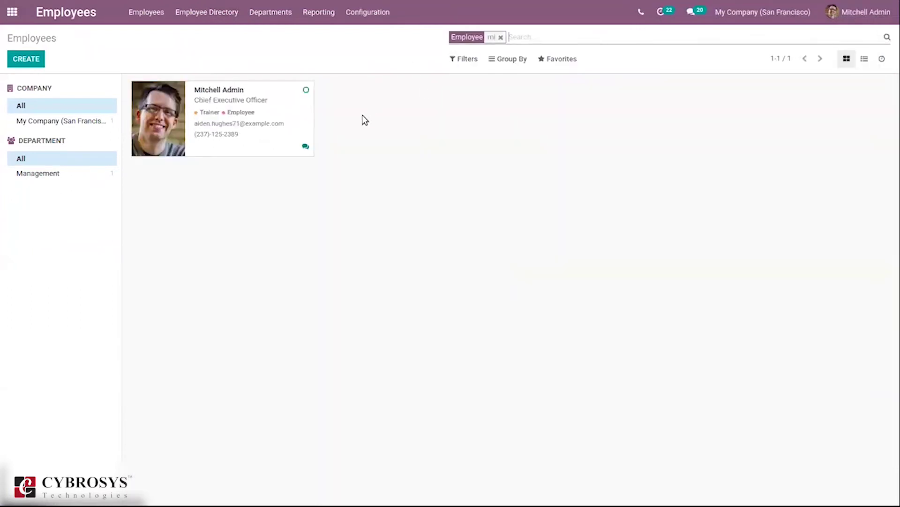
click(283, 133)
key(alt+a)
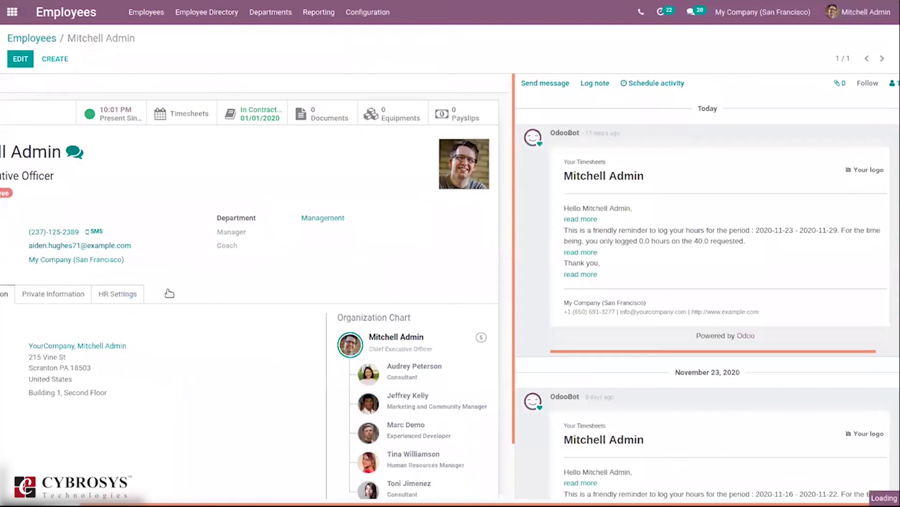
click(206, 306)
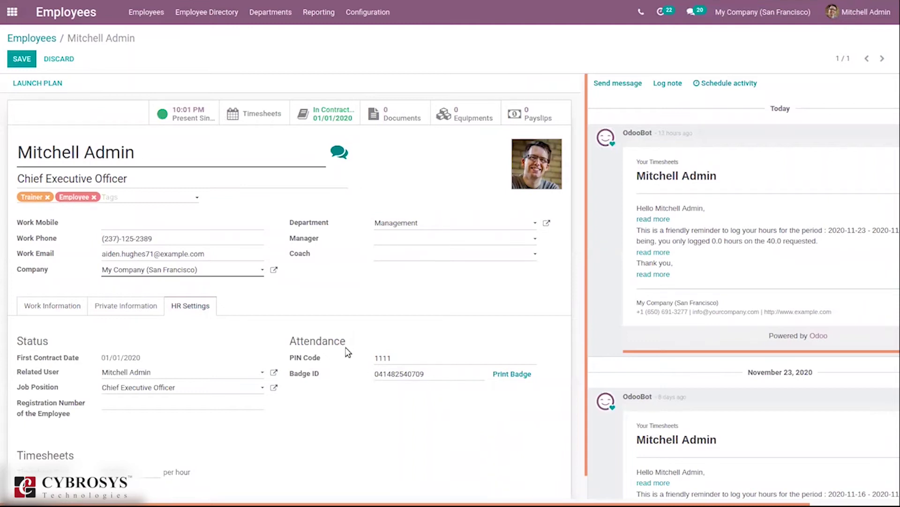
drag(402, 361, 352, 359)
click(455, 355)
click(14, 55)
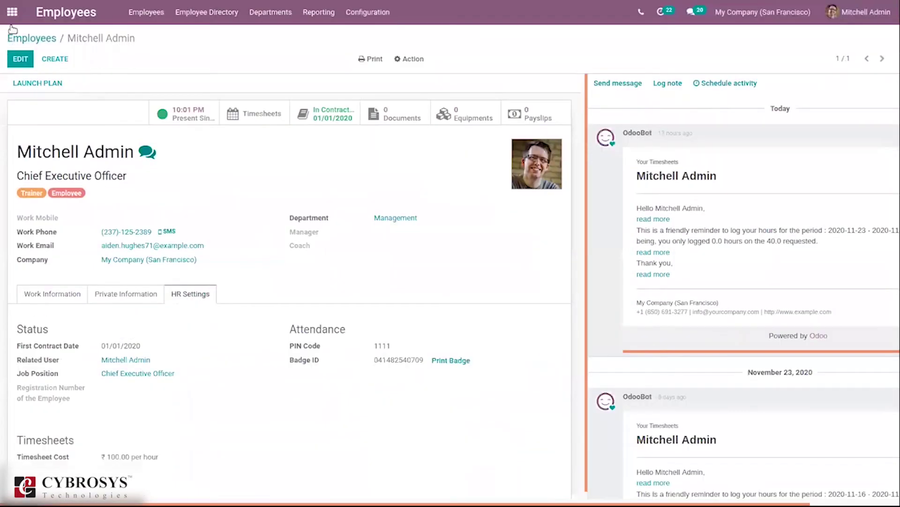
- Switch back to the Point of Sale app and open the Bar session again
click(12, 11)
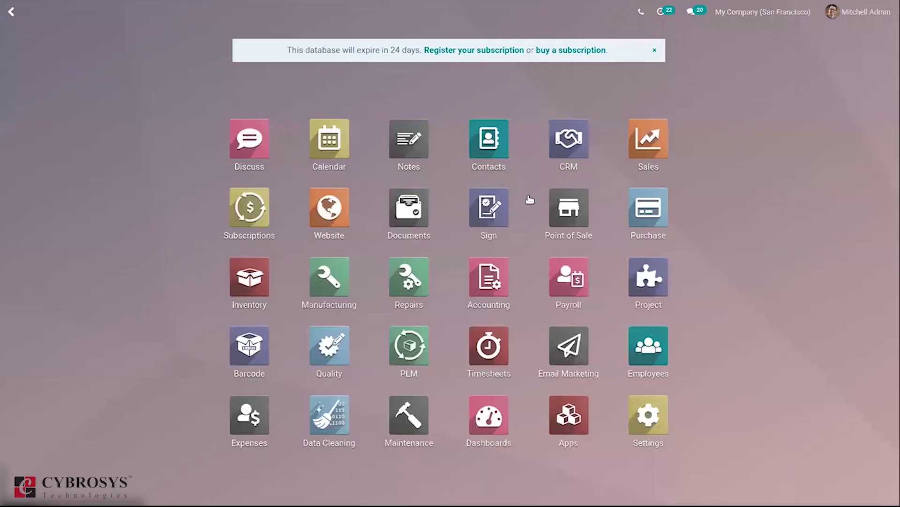
click(569, 207)
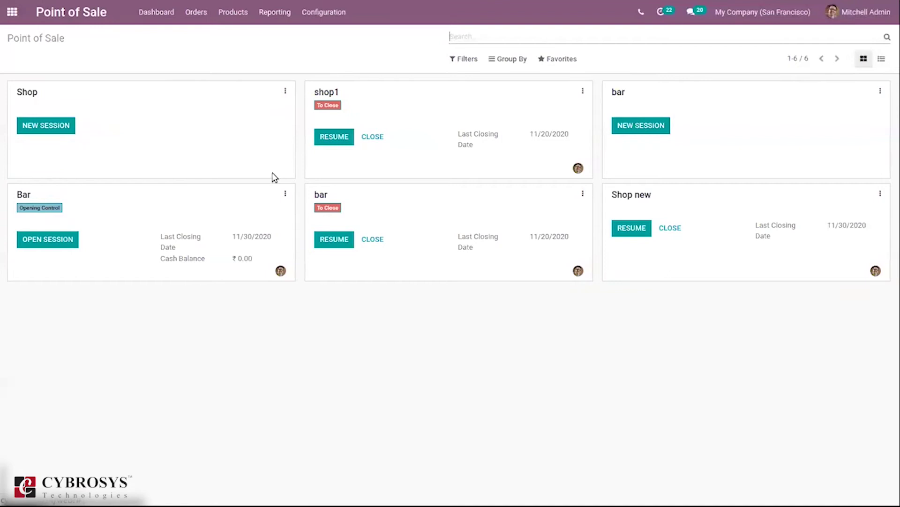
click(59, 238)
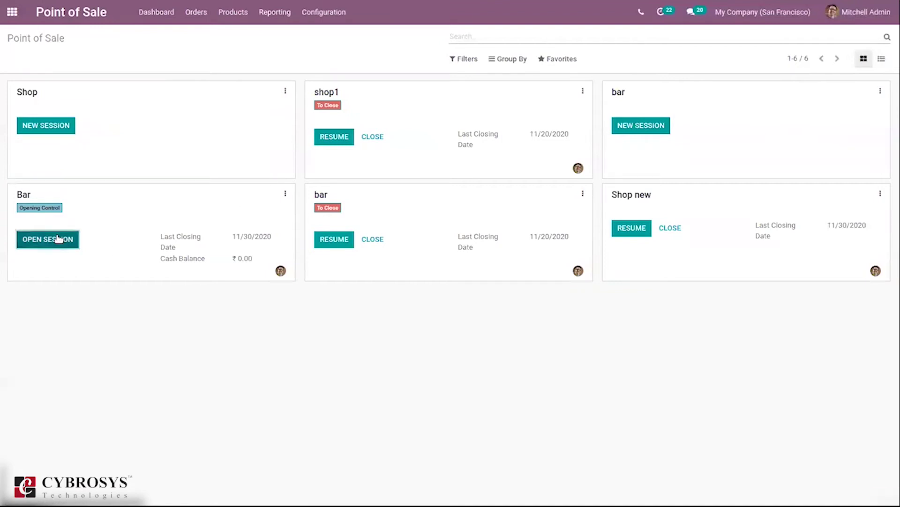
click(42, 83)
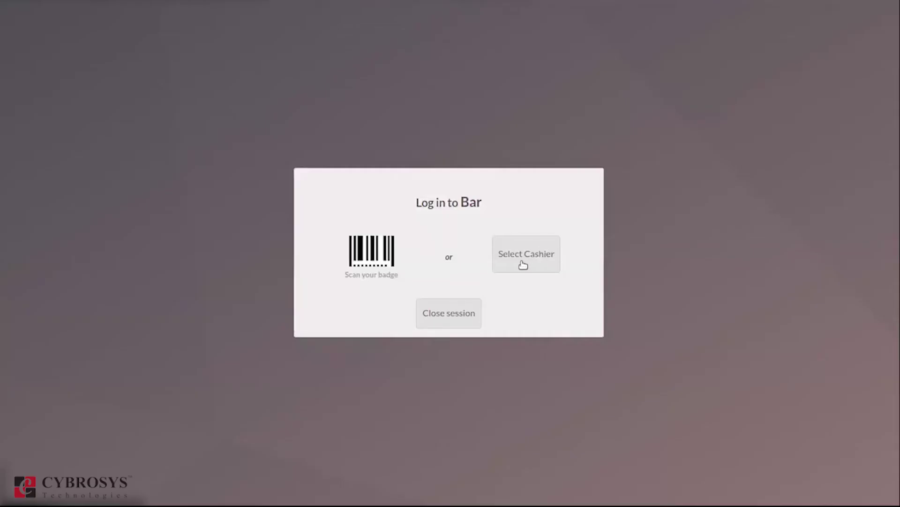
- Select the admin cashier and enter the cashier password to log in to the Bar
click(523, 264)
click(389, 277)
click(419, 225)
click(419, 225)
click(419, 225)
click(419, 225)
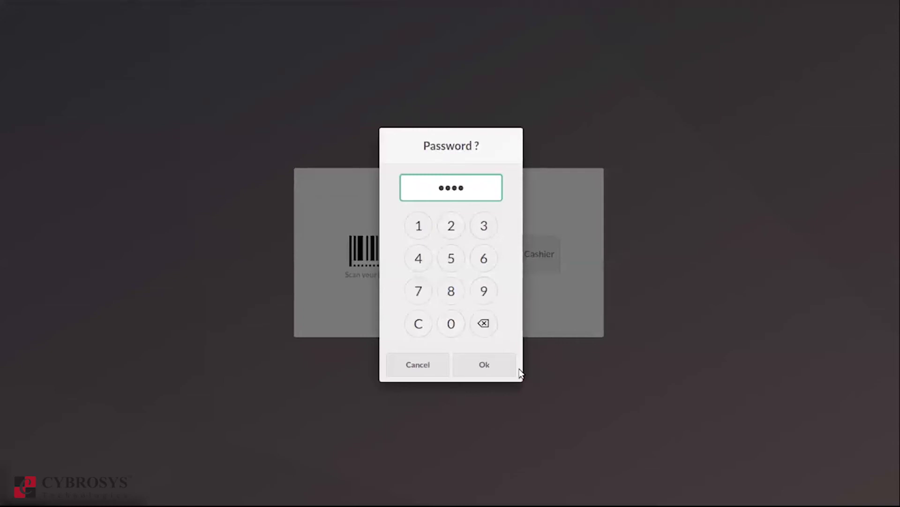
click(500, 369)
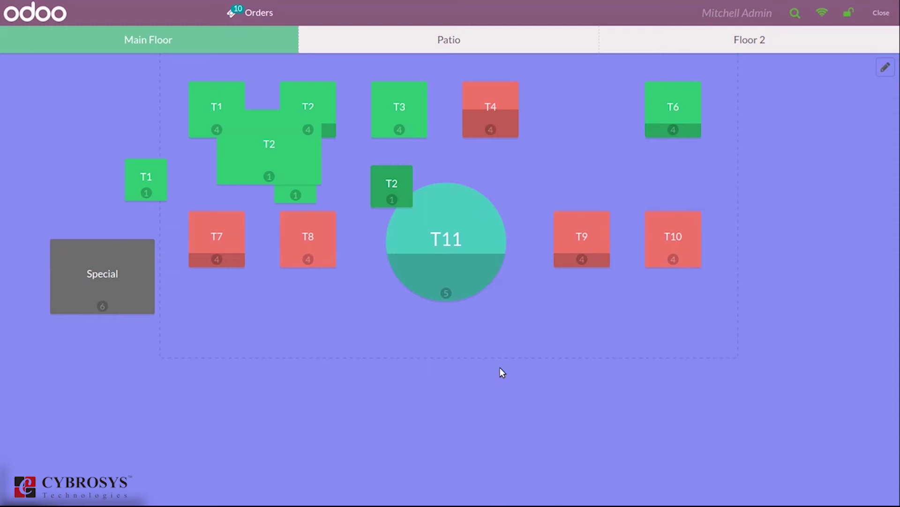
- View the table layouts of the Patio, Floor 2 and Main Floor, and examine the table editing tools on the Main Floor
click(378, 39)
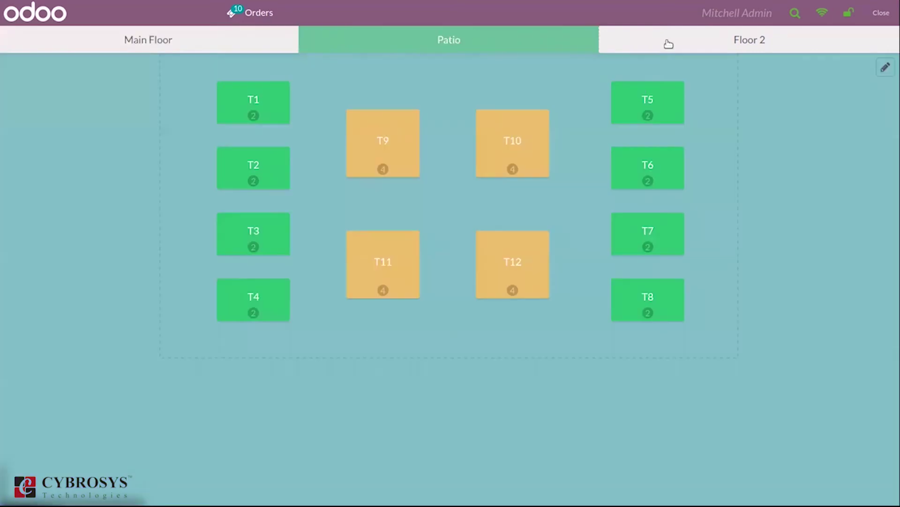
click(758, 40)
click(500, 40)
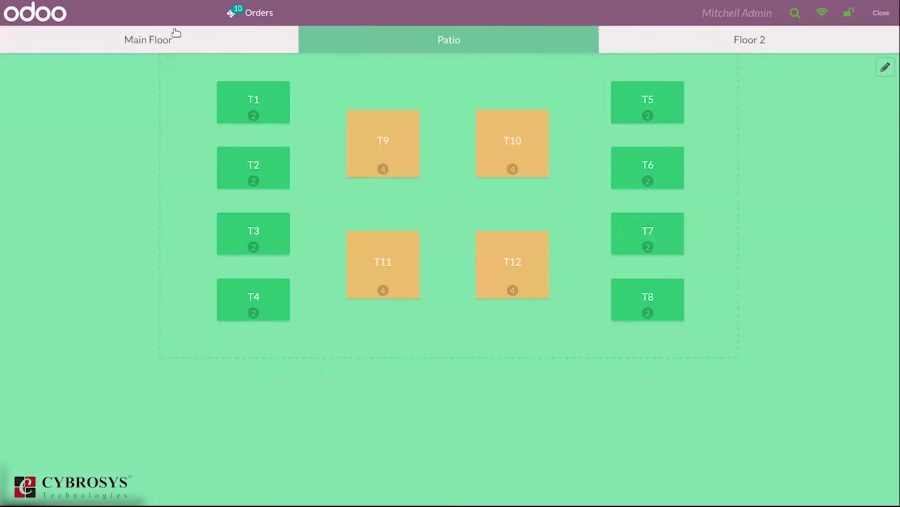
click(154, 41)
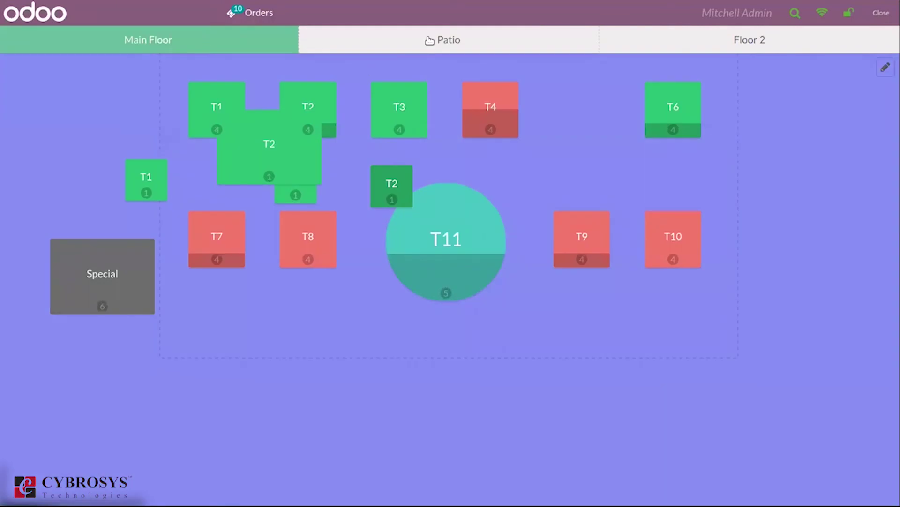
click(429, 40)
click(201, 46)
click(880, 74)
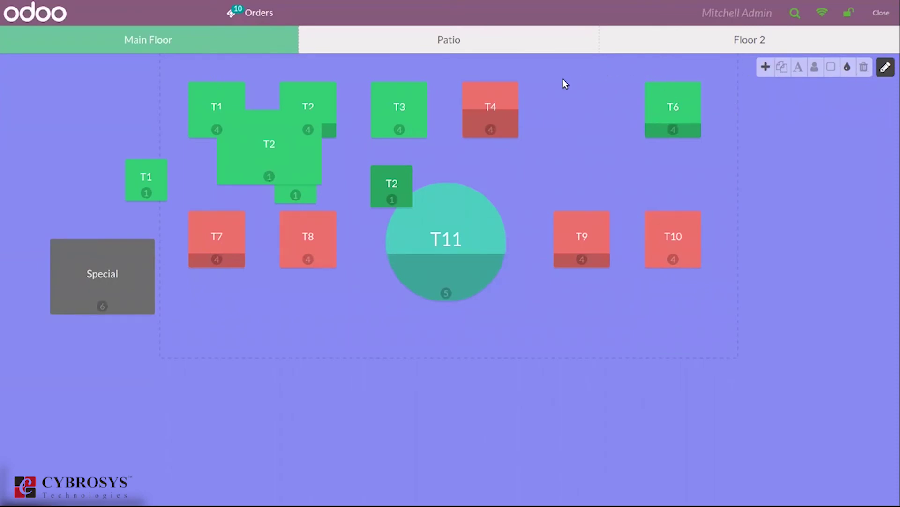
click(887, 68)
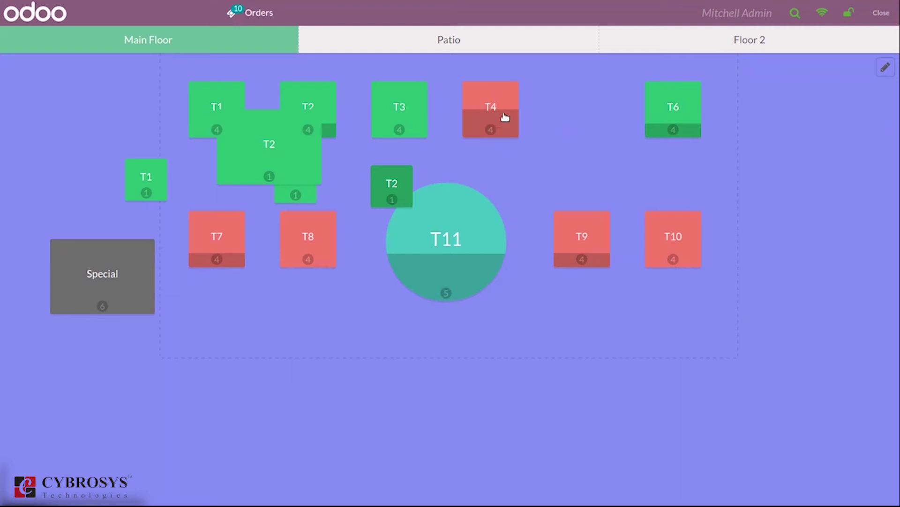
- Select table T3 on the Main Floor and open the register with an opening amount of 5 and the note "500"
click(392, 123)
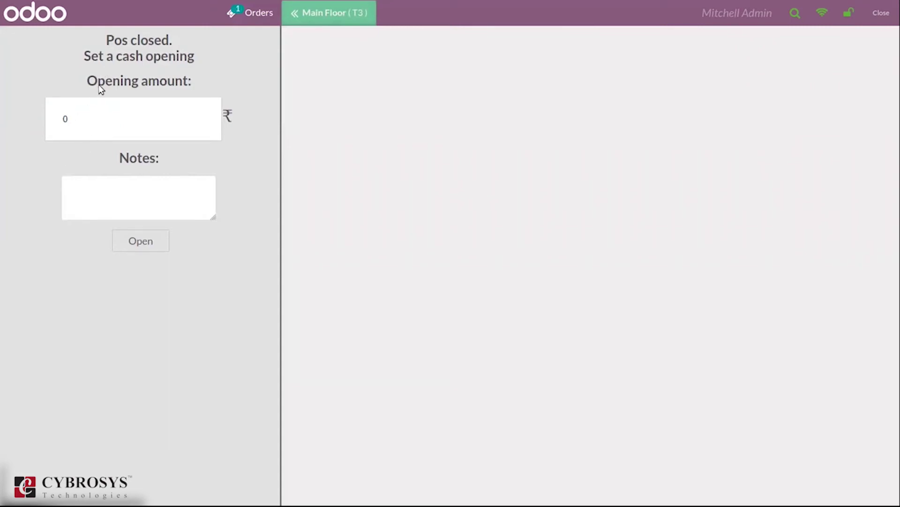
click(125, 114)
text(5)
click(85, 201)
text(5)
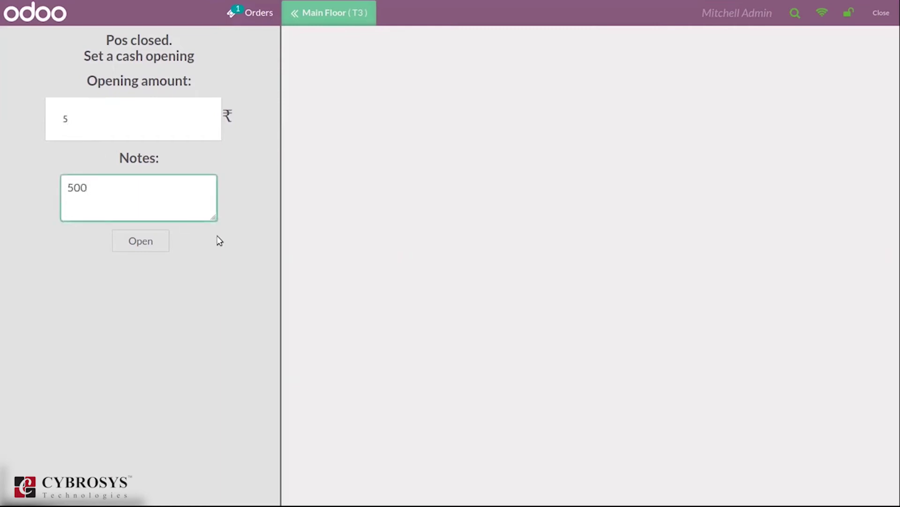
click(139, 250)
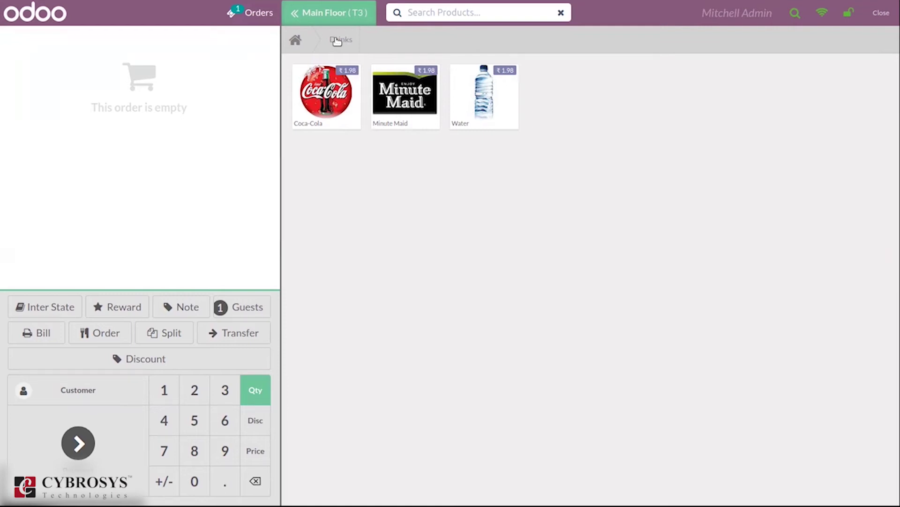
- Show all product categories and browse the products available for the T3 order
click(294, 38)
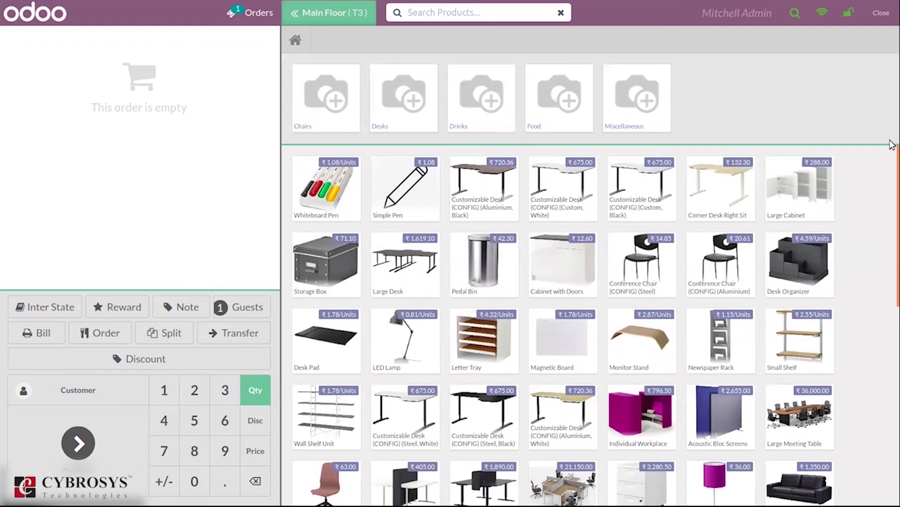
drag(894, 160, 894, 137)
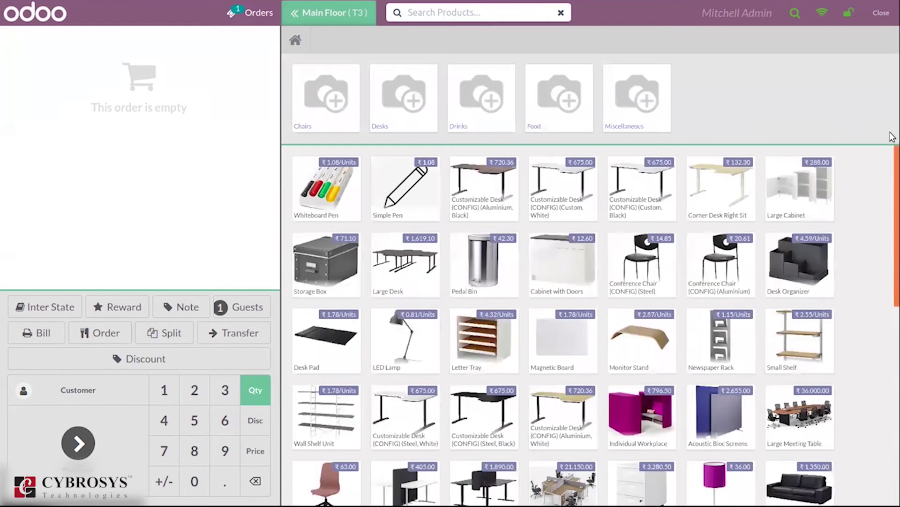
- View the products in the Chairs and Drinks categories, returning to the full product list after each
click(343, 96)
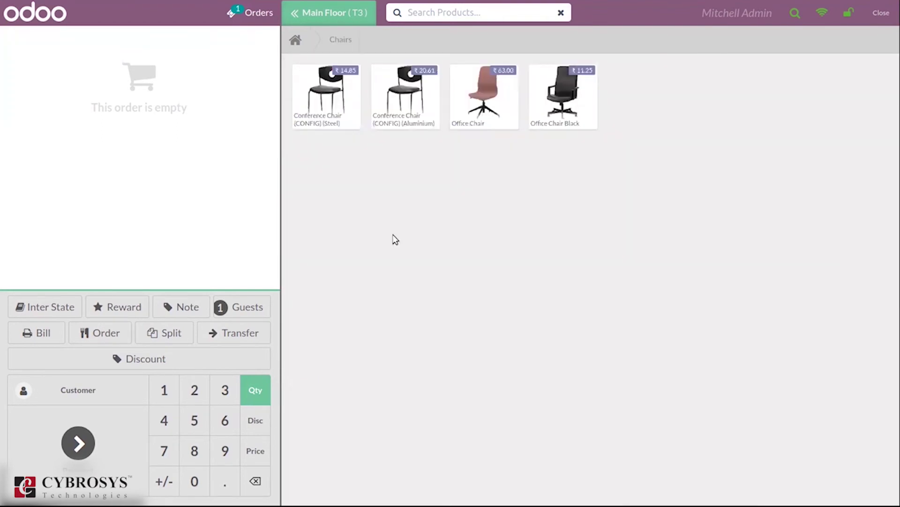
click(291, 41)
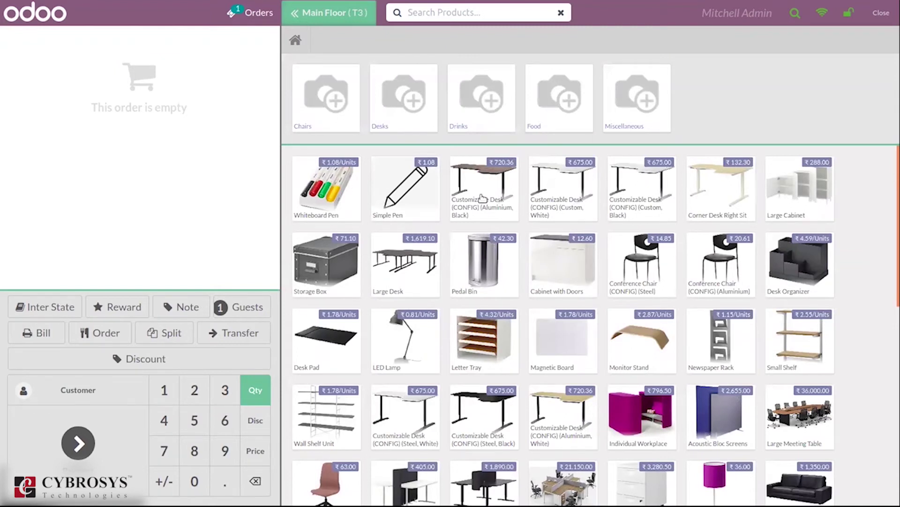
mouse_move(345, 10)
click(477, 100)
click(304, 32)
- Add one Chicken Curry Sandwich and five Club Sandwiches from the Food category to the T3 order
click(559, 99)
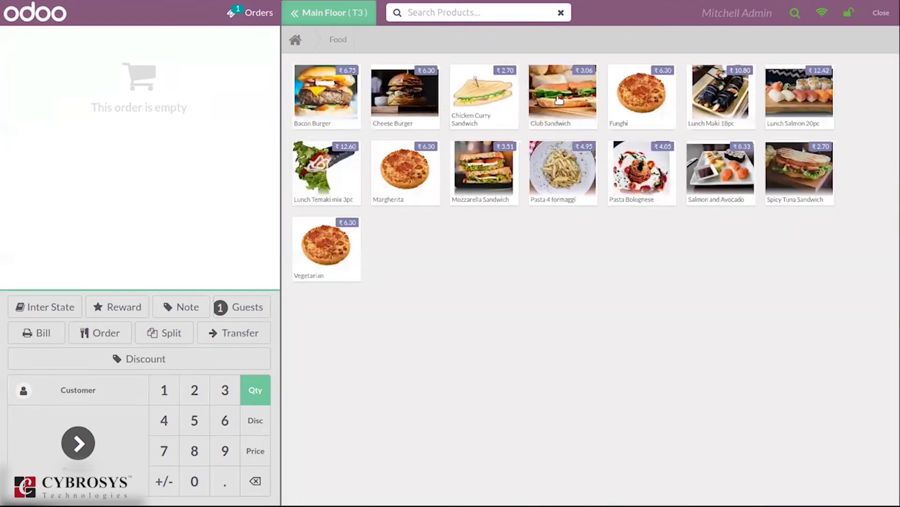
click(477, 90)
click(561, 107)
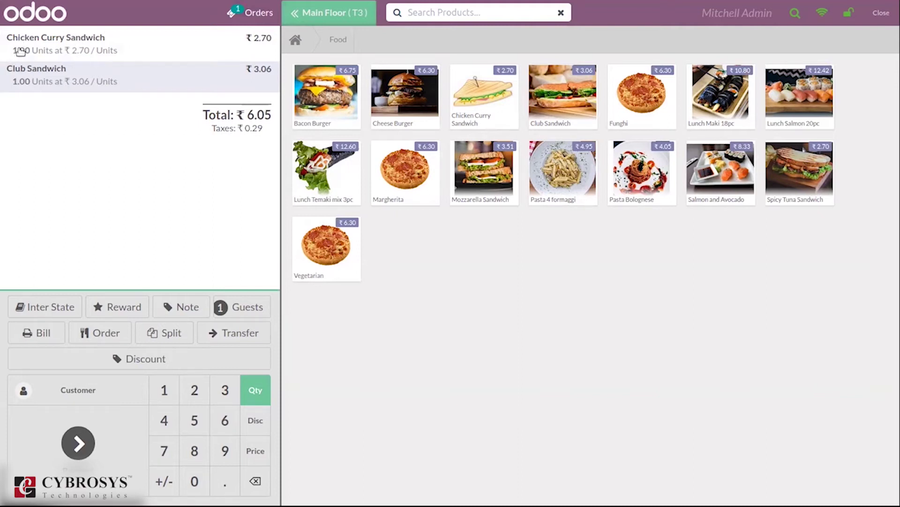
click(547, 117)
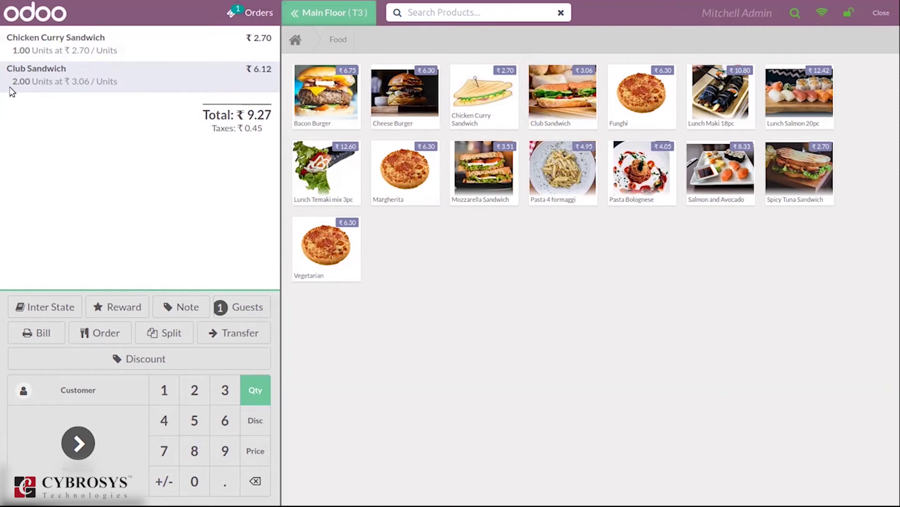
click(194, 421)
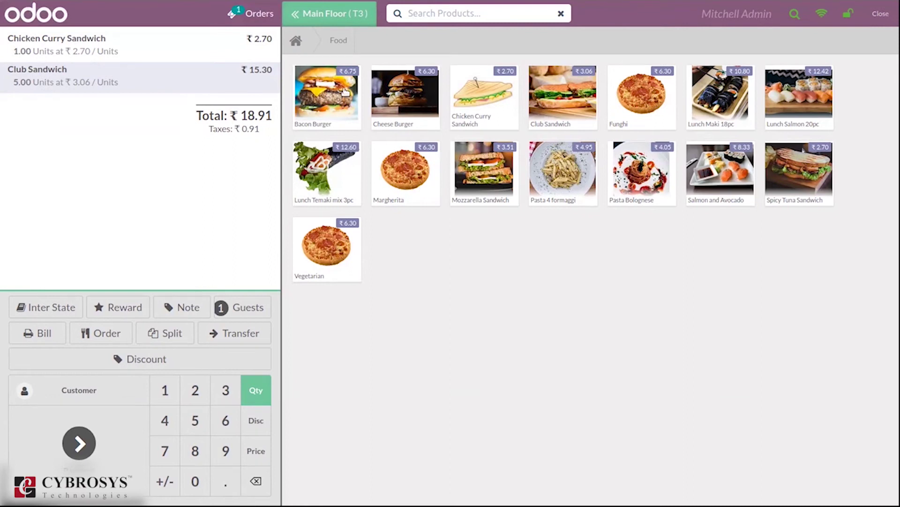
- Leave the Food category, view the Chairs category again, and return to the full product list
click(296, 41)
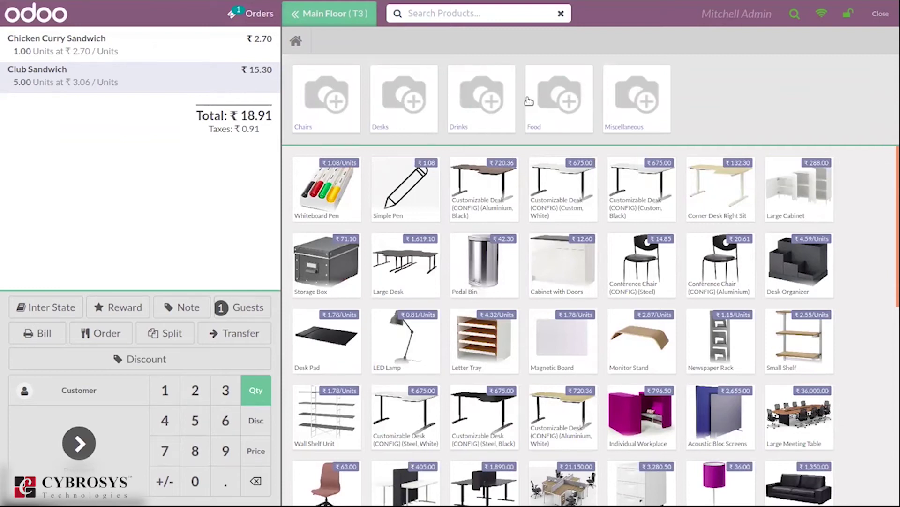
click(337, 112)
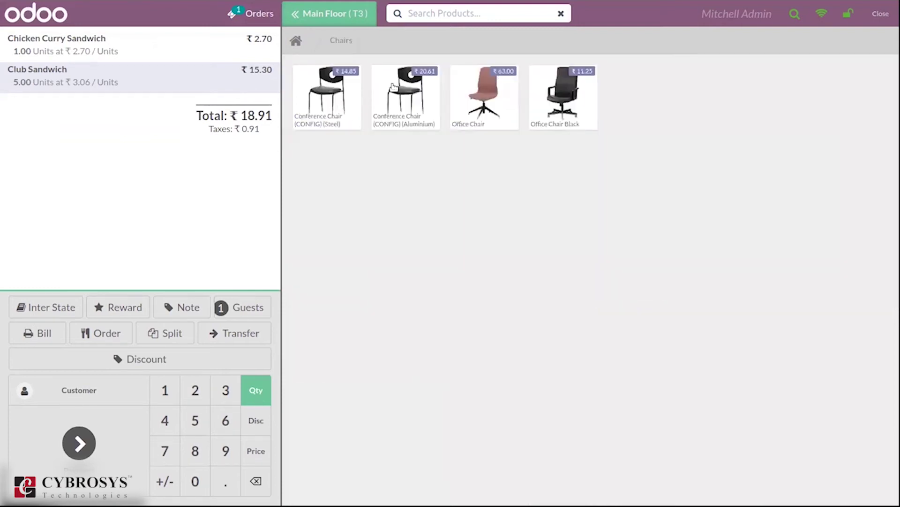
click(296, 41)
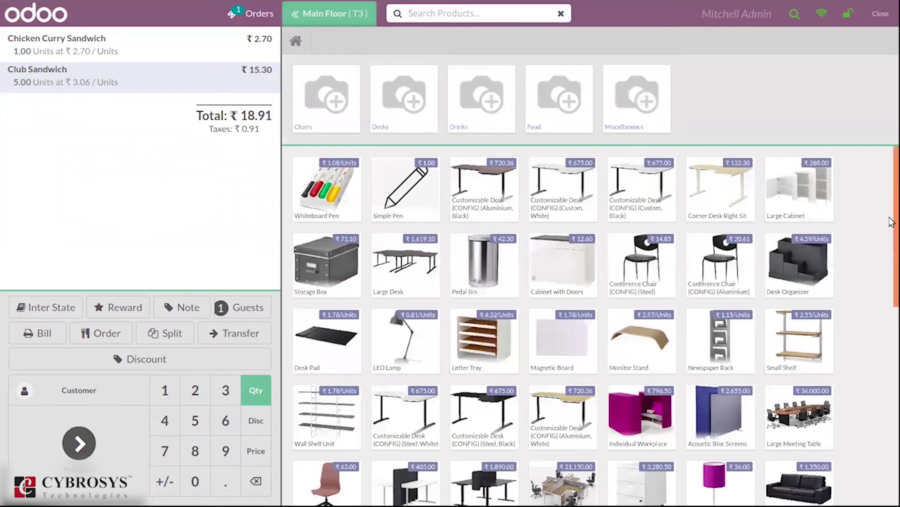
- Add a Desk Organizer in size S with Leather fabric to the order, and remove that line again
click(802, 279)
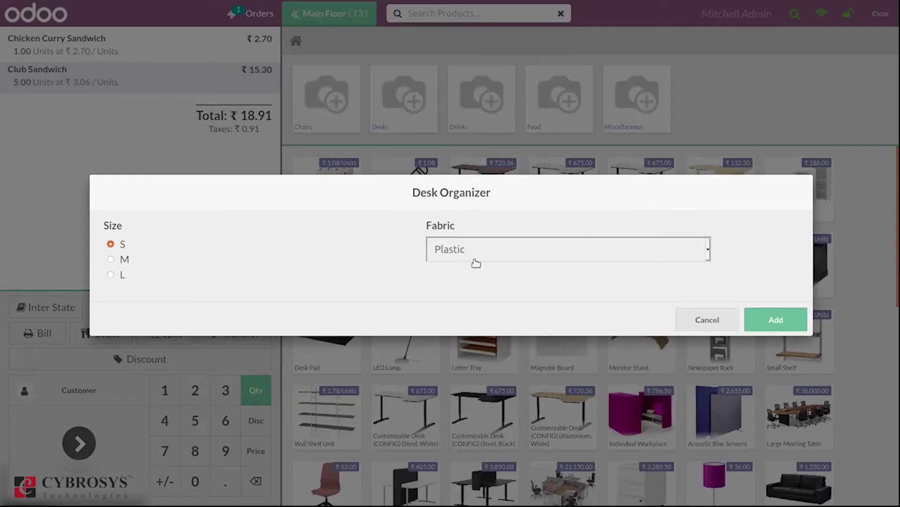
click(454, 247)
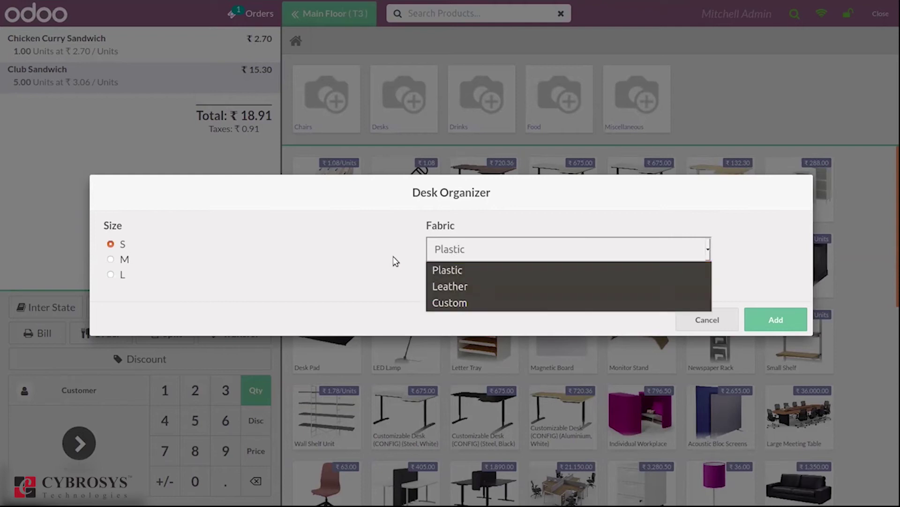
click(448, 286)
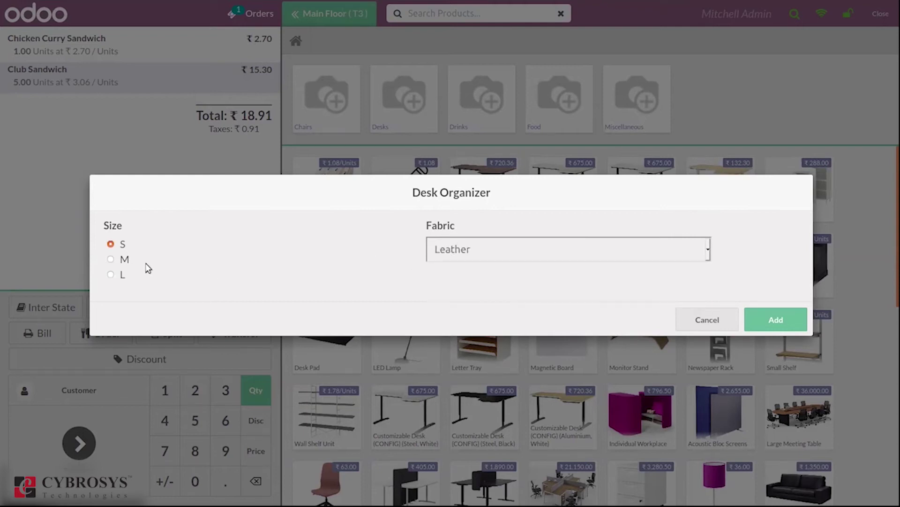
click(794, 320)
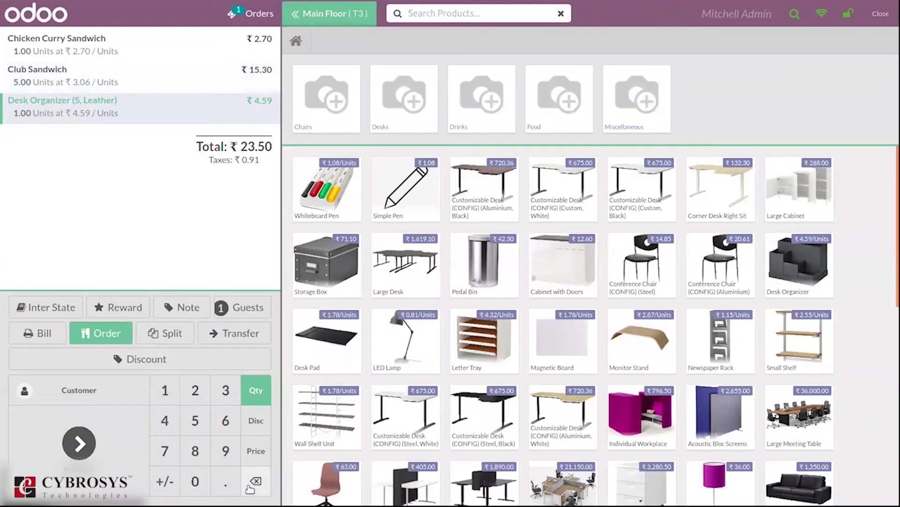
click(250, 487)
click(250, 486)
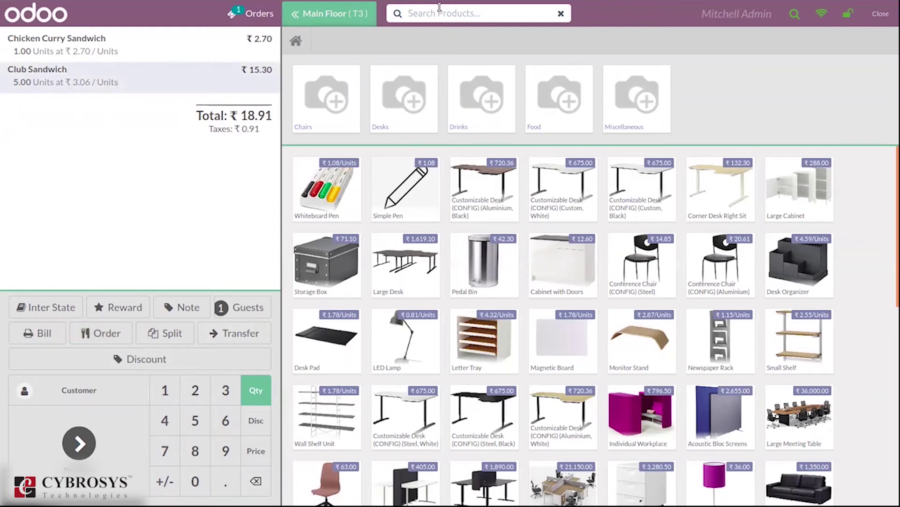
- Search the products for "d" and clear the search
text(ddf)
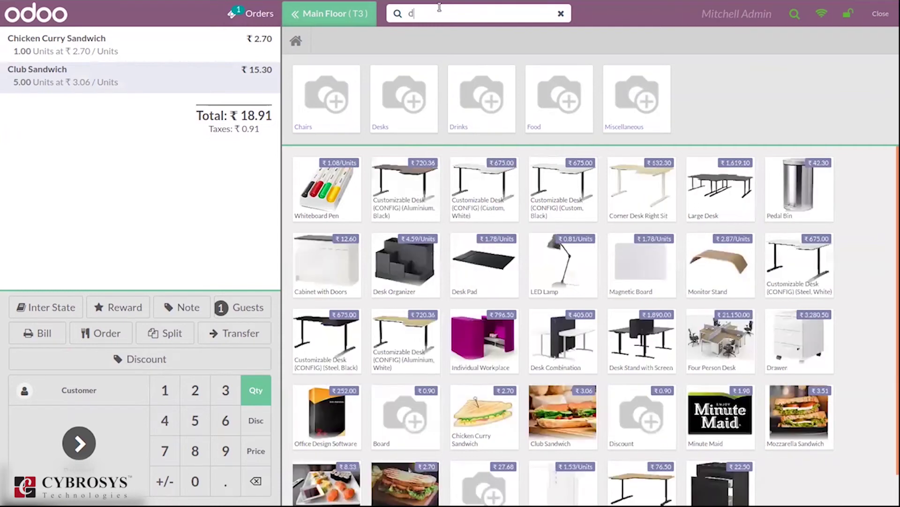
key(BackSpace)
key(BackSpace)
key(BackSpace)
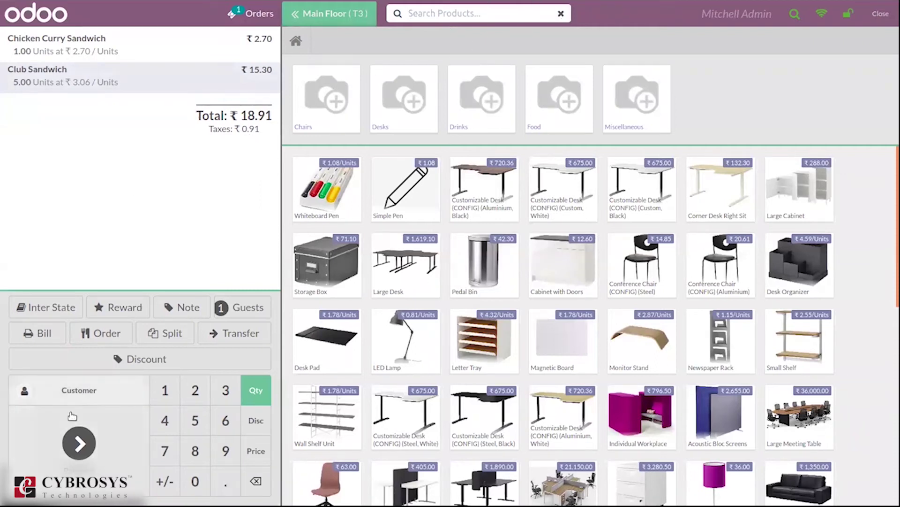
- Open the details of the third customer in the customer list and set that customer on the T3 order
click(88, 396)
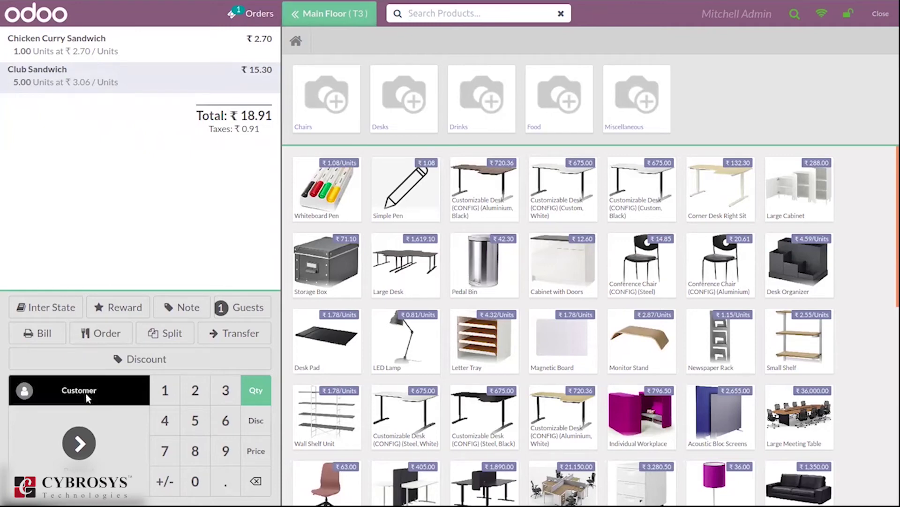
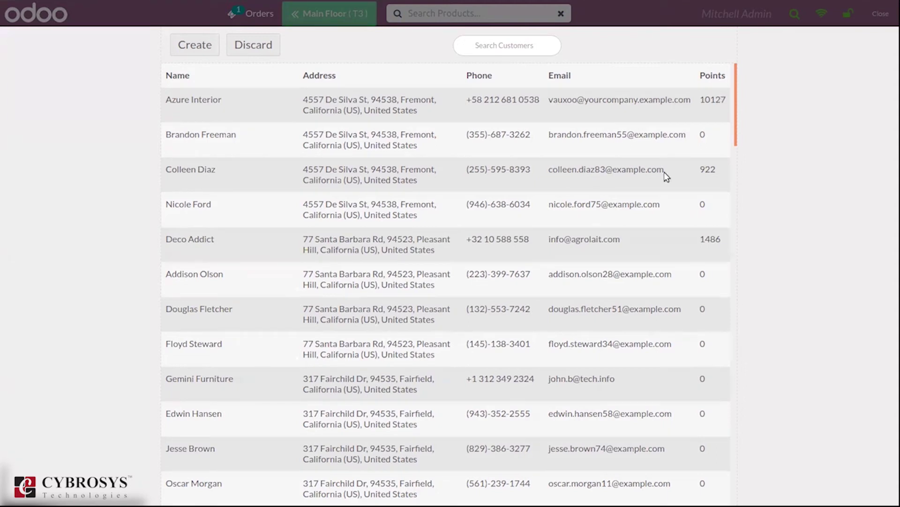
click(580, 187)
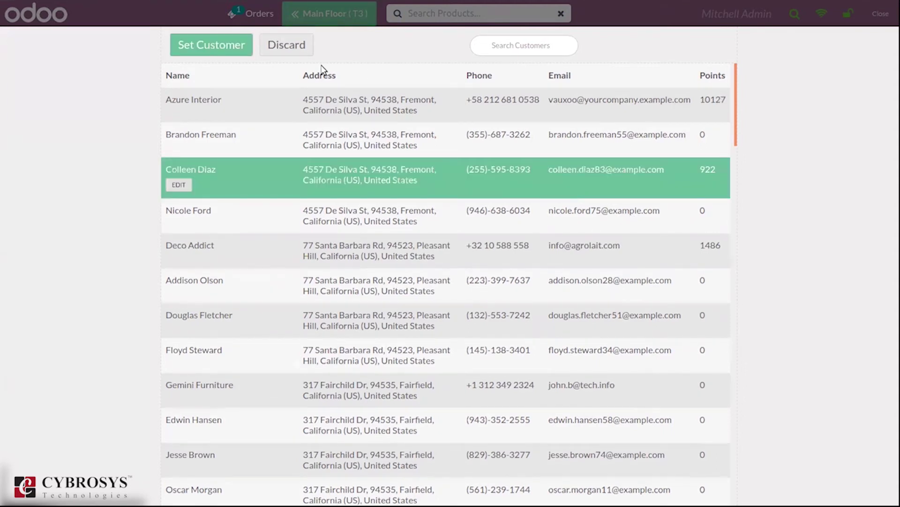
click(177, 185)
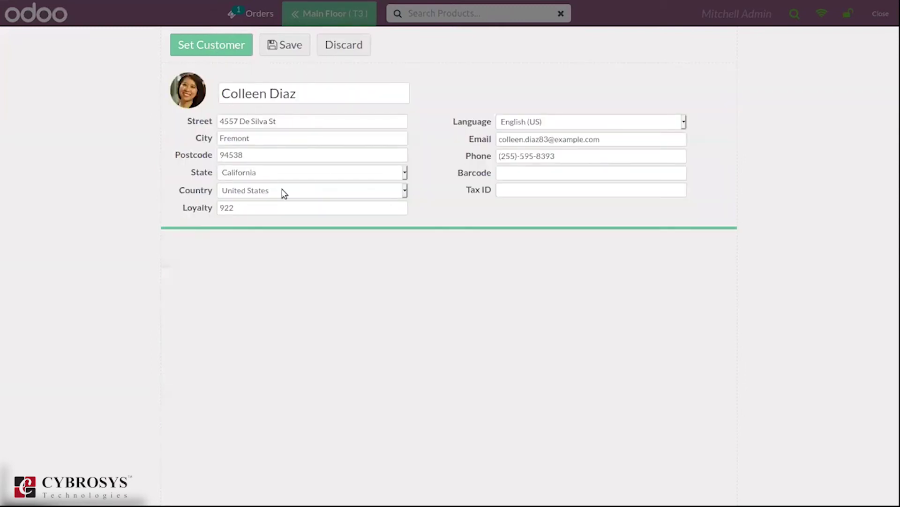
click(227, 47)
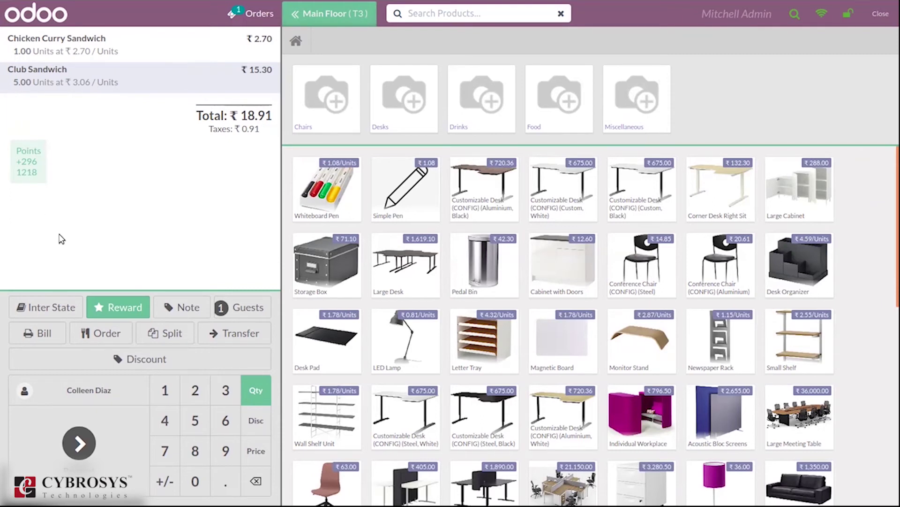
- Apply the loyalty rewards "Free Pen" and "discount 10%" to the T3 order
click(121, 310)
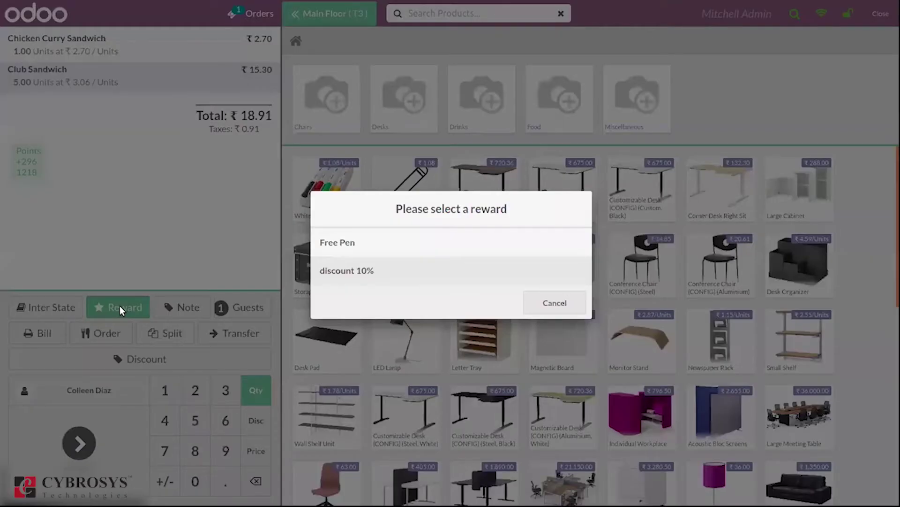
click(378, 243)
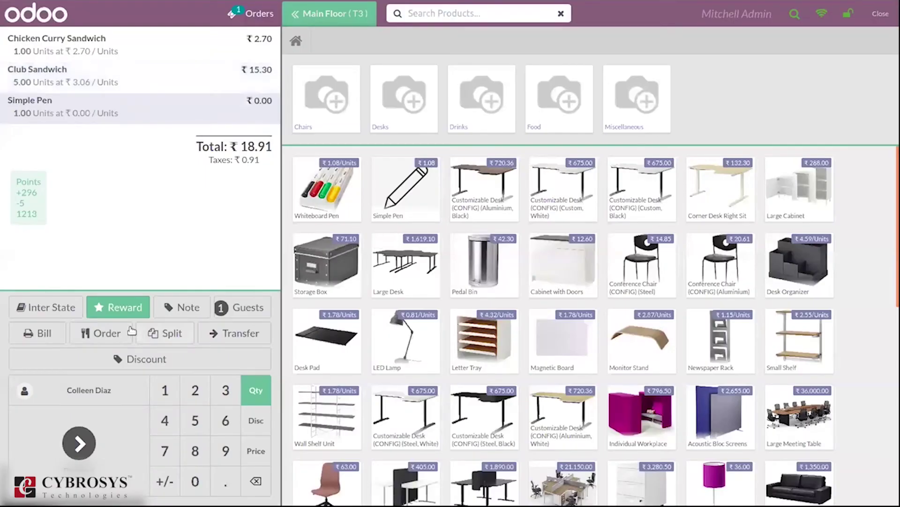
click(121, 309)
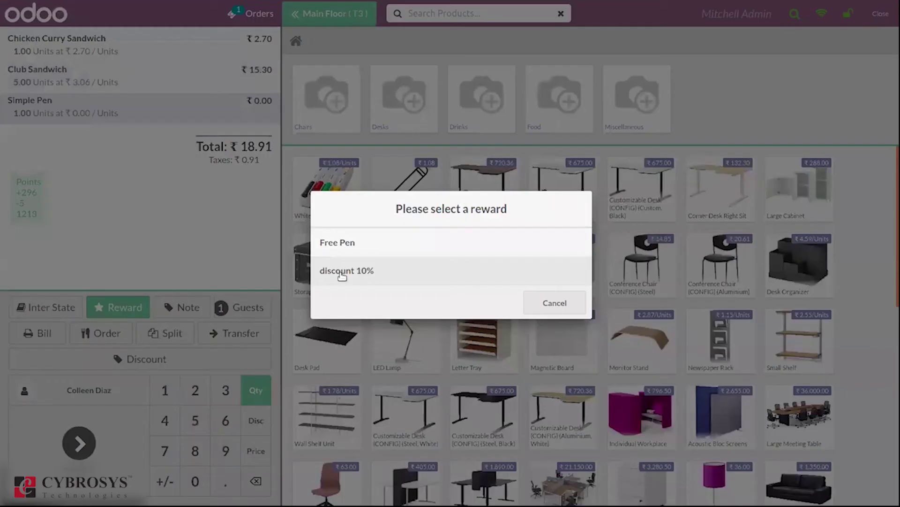
click(366, 273)
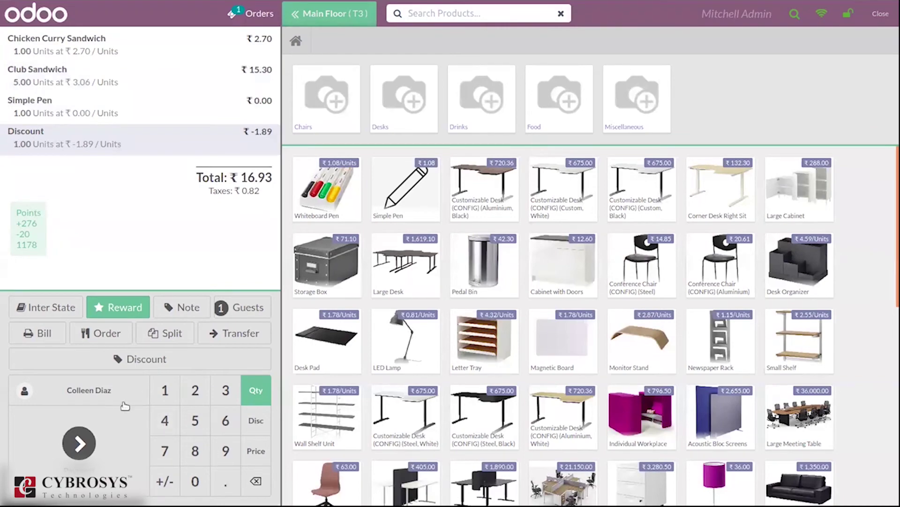
- Search the customer list for "d" and leave it without changing the order's customer
click(103, 390)
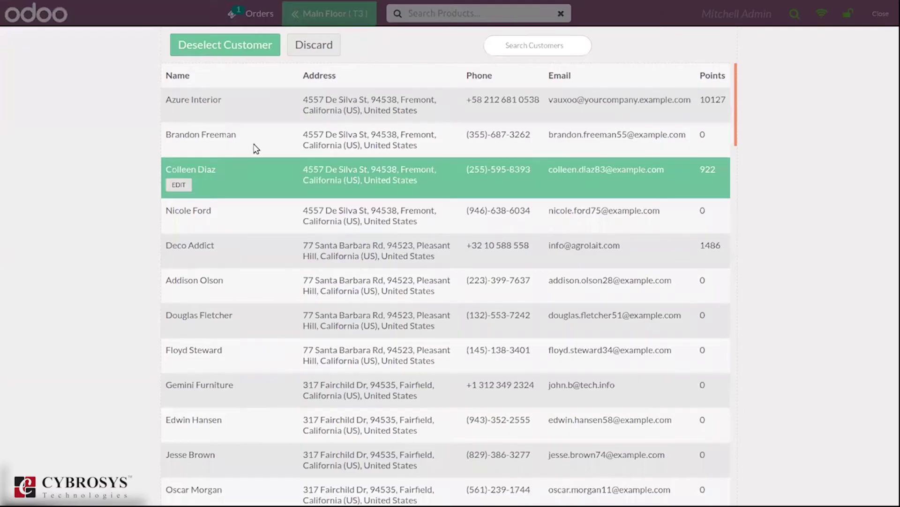
click(538, 44)
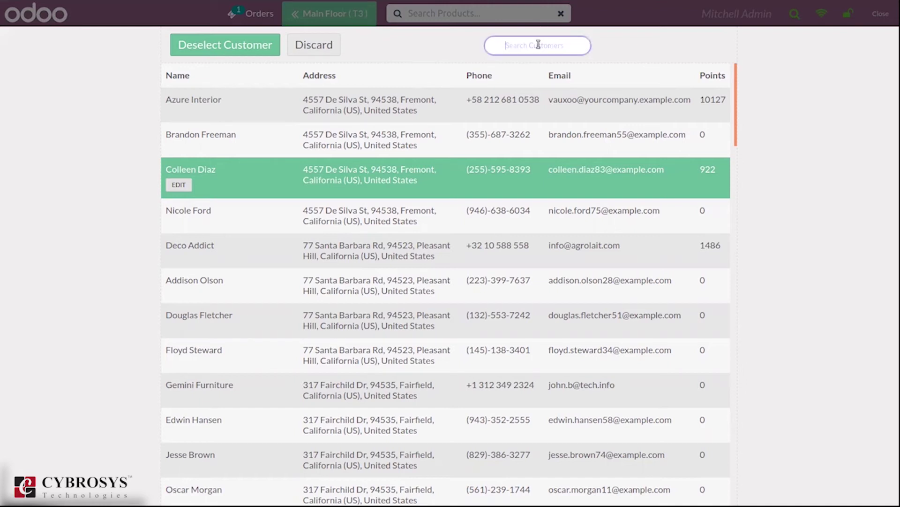
text(d)
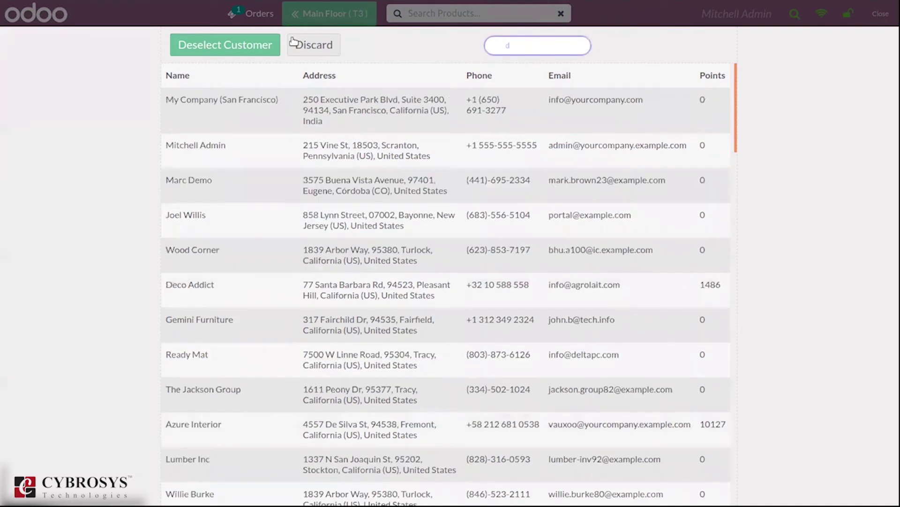
click(312, 45)
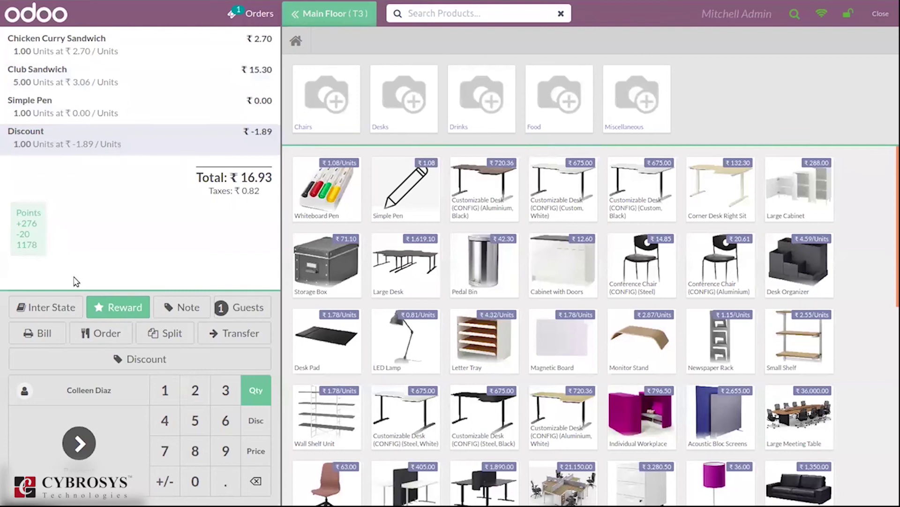
- Set the order's fiscal position to Export
click(49, 311)
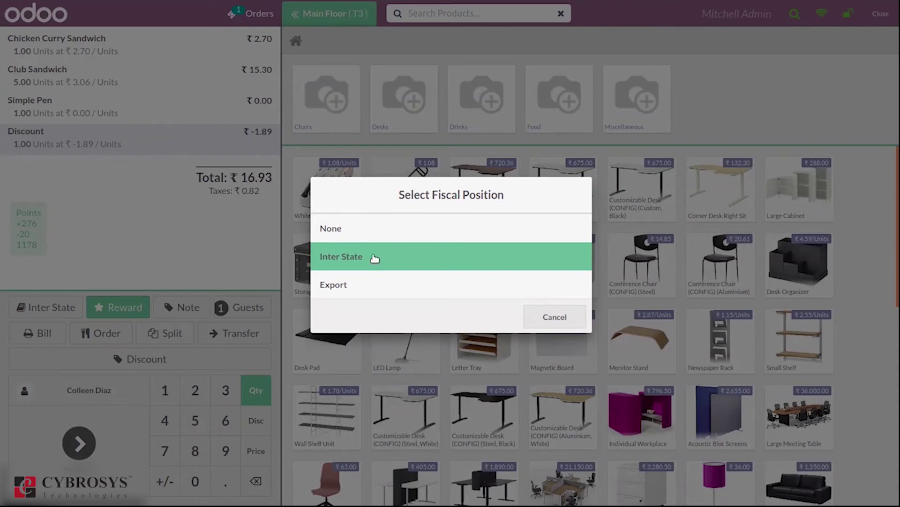
click(377, 288)
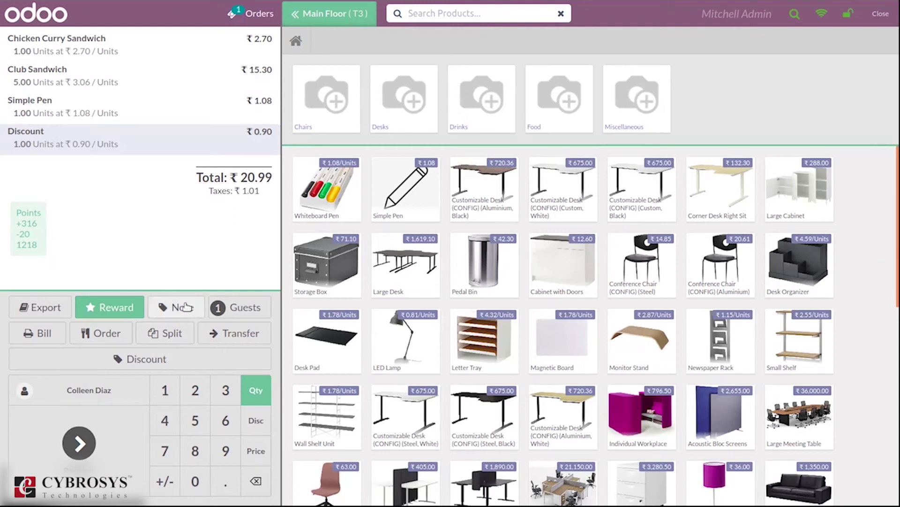
- View the note entry for the Club Sandwich line without adding a note, and select the Chicken Curry Sandwich line
click(104, 77)
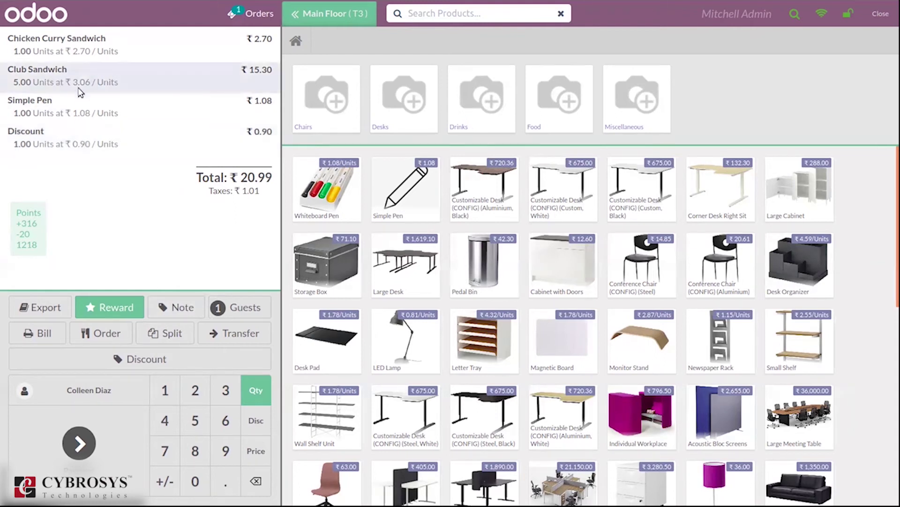
click(170, 307)
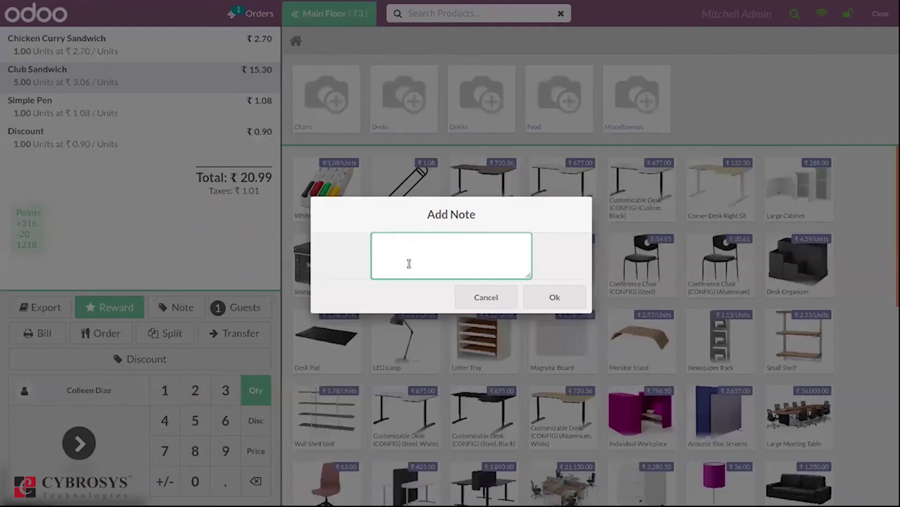
click(493, 298)
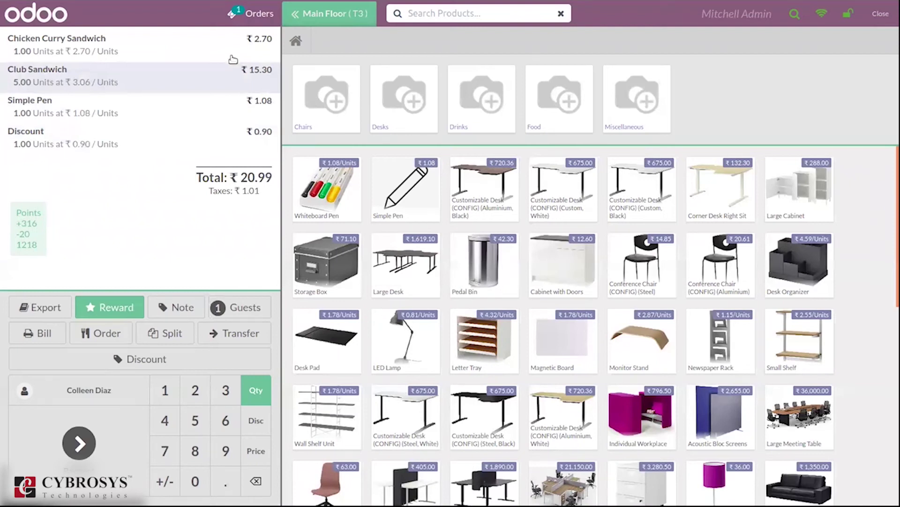
click(208, 55)
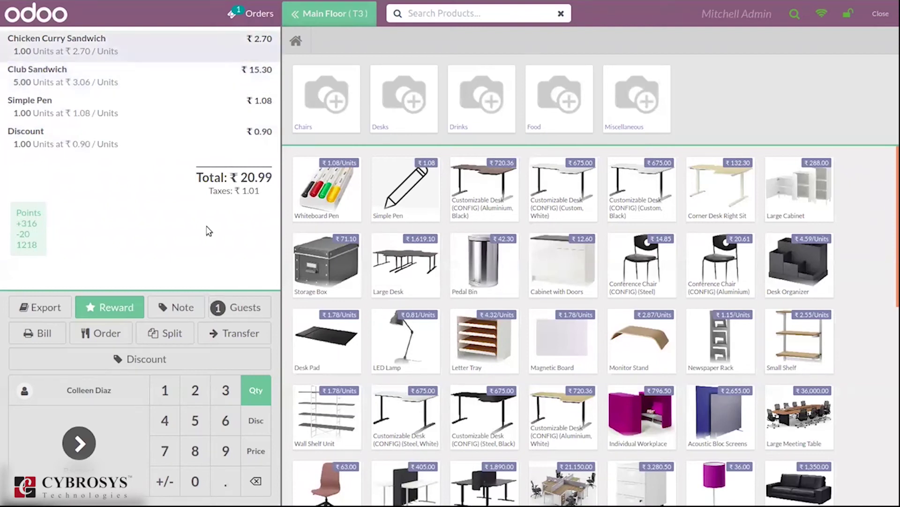
- Add the note "extra cheese" to the Chicken Curry Sandwich line and set the order's number of guests to 4
click(174, 308)
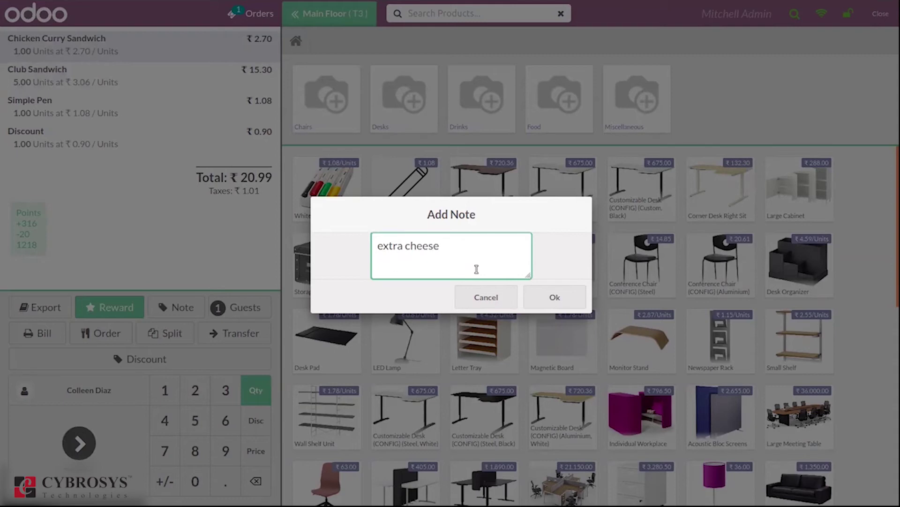
click(553, 304)
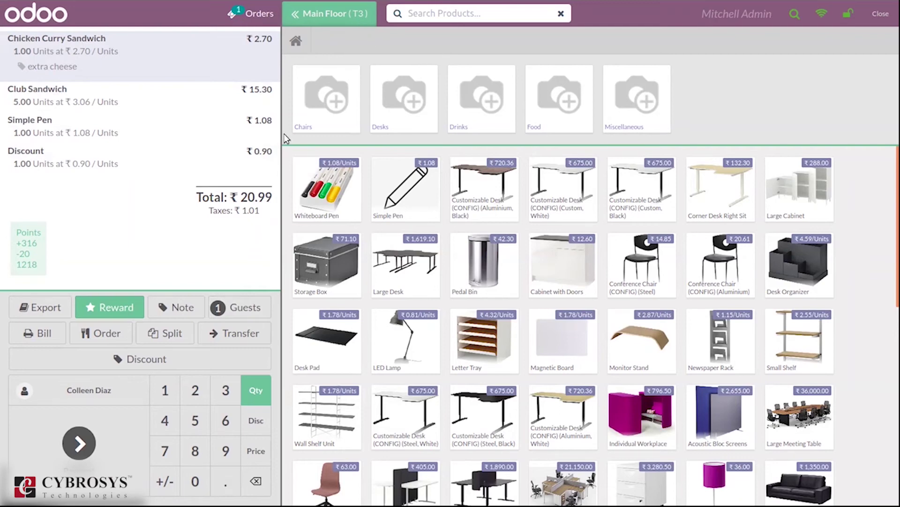
click(231, 313)
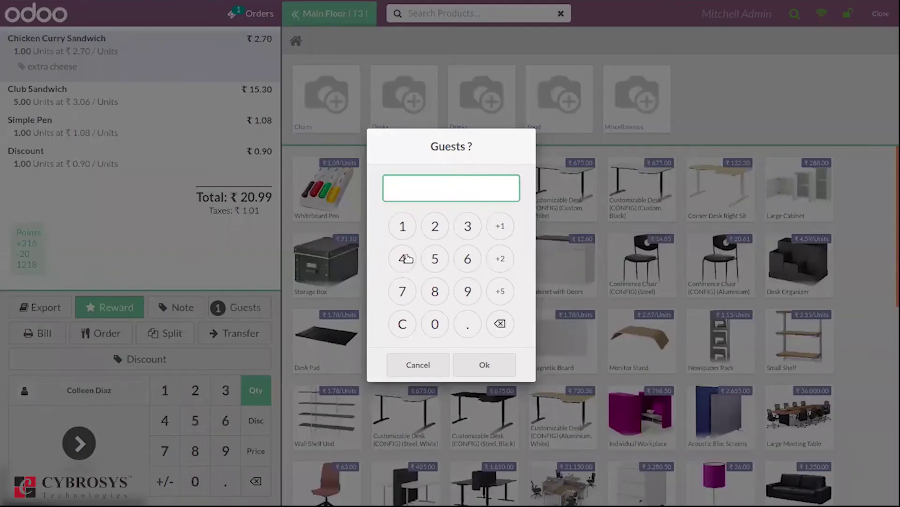
click(484, 370)
- Check the Main Floor table plan, reopen table T3 and preview the bill of its order
click(335, 11)
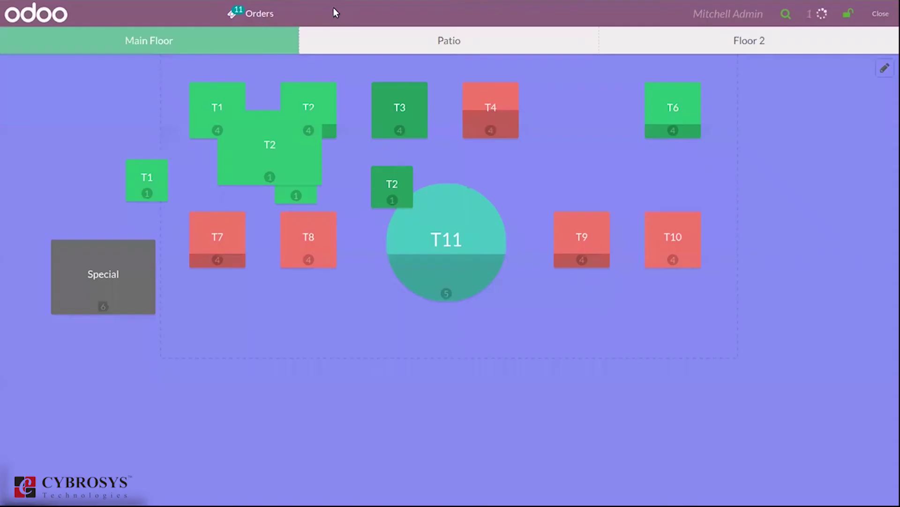
click(415, 109)
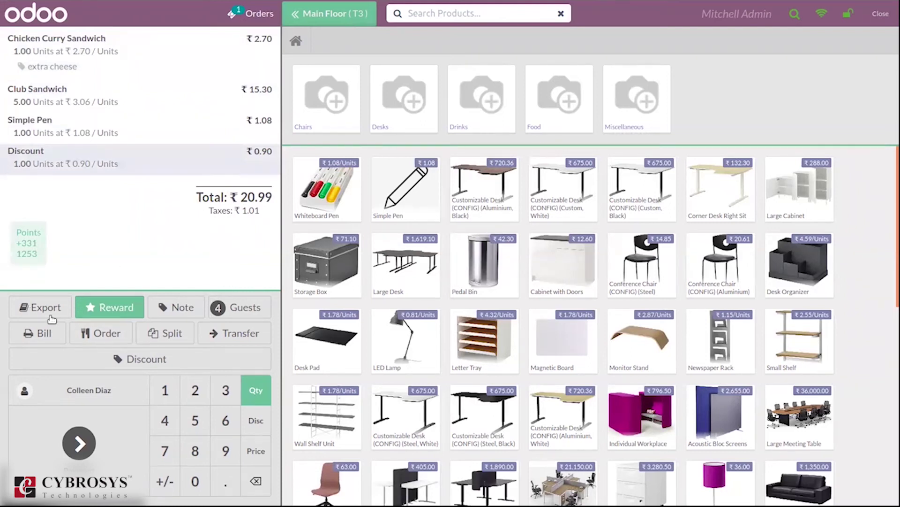
click(37, 336)
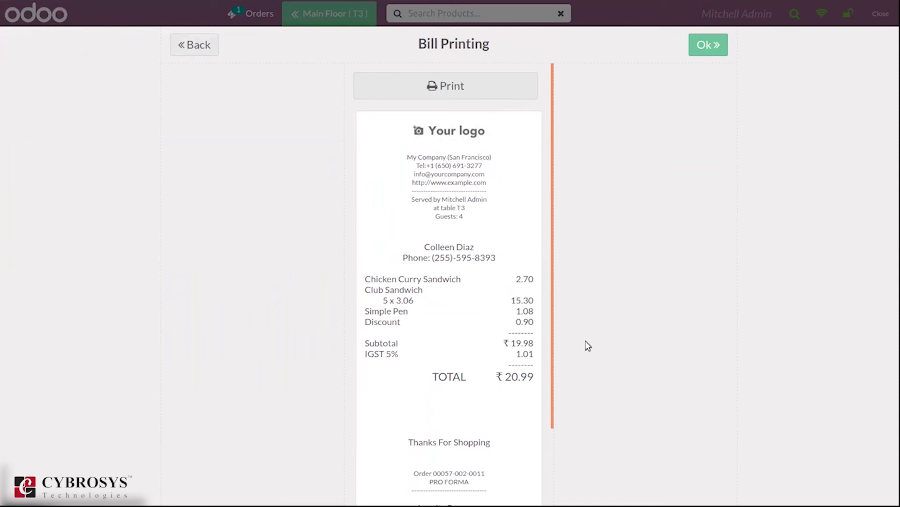
click(205, 44)
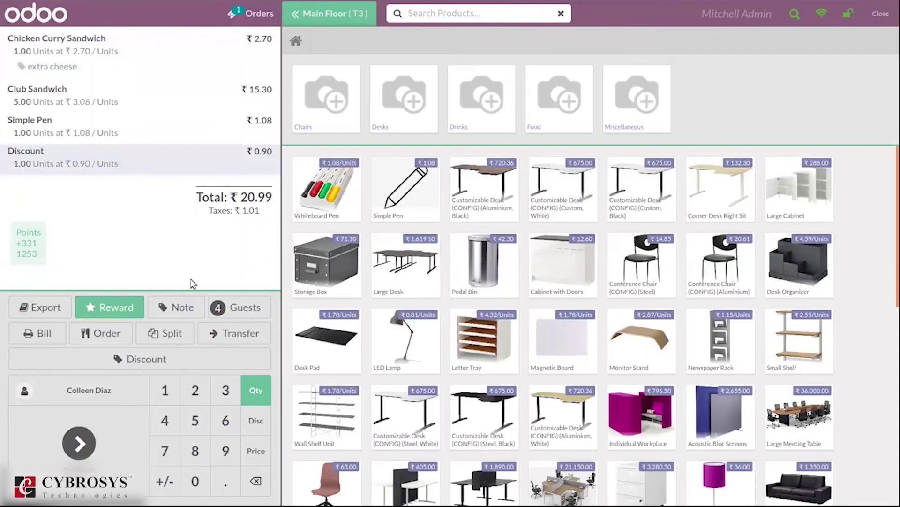
- Try splitting one Club Sandwich unit off the T3 bill and return to the order without paying it
click(96, 334)
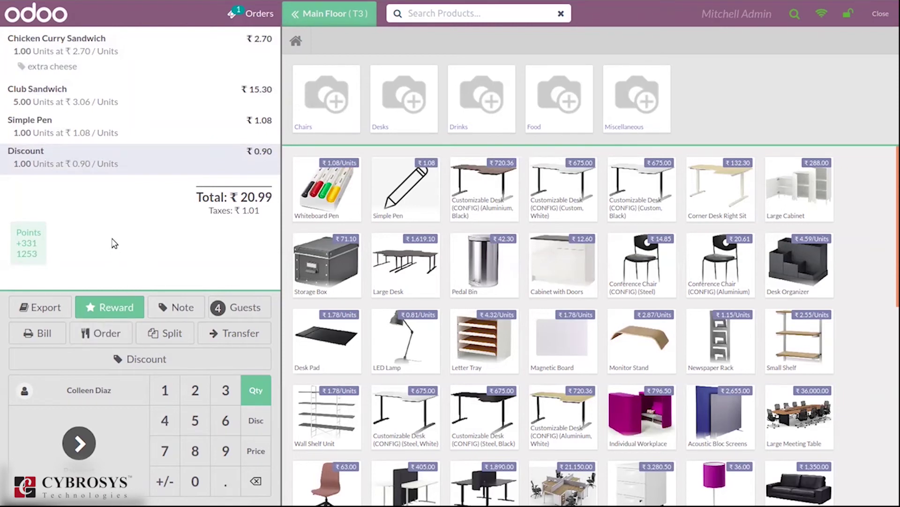
click(167, 335)
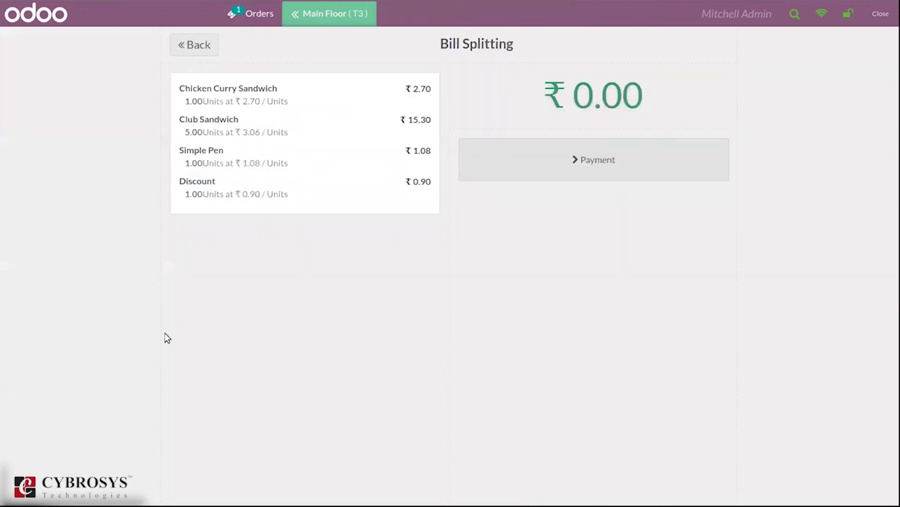
click(324, 124)
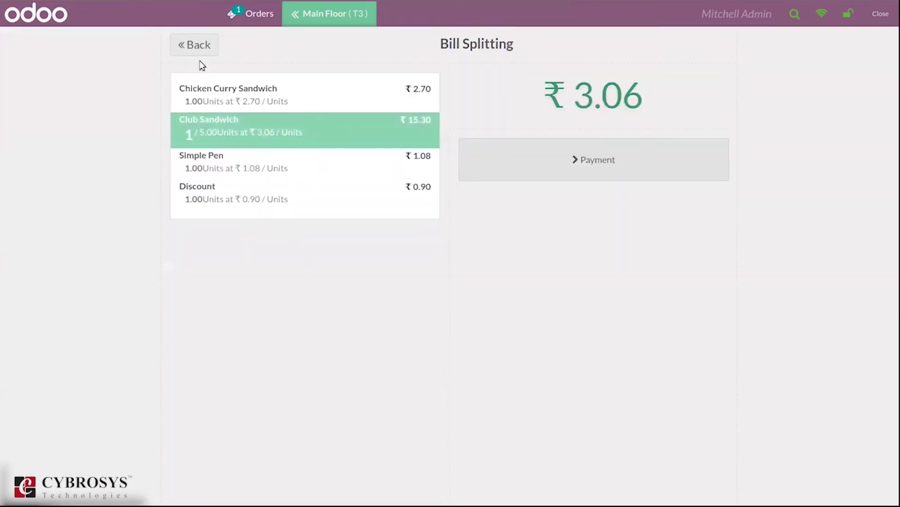
click(189, 44)
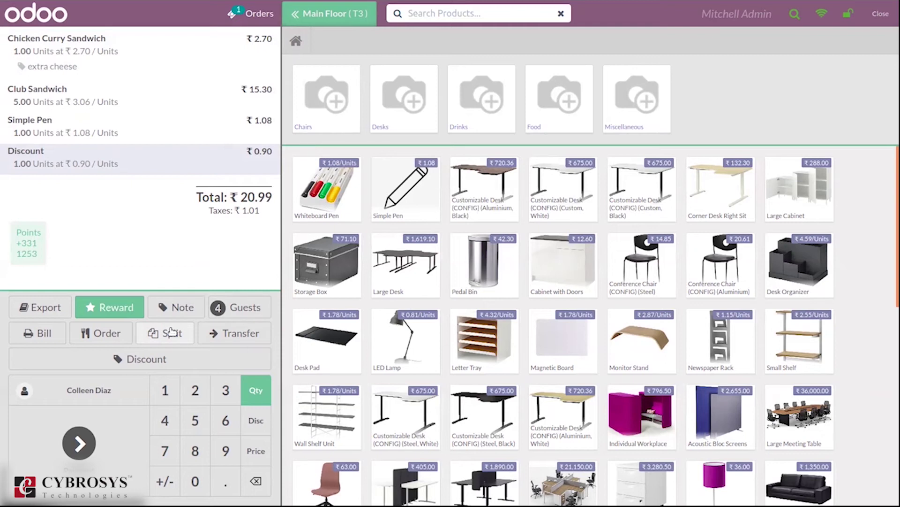
- Transfer the T3 order to table T4 and reopen it from the Main Floor plan
click(238, 335)
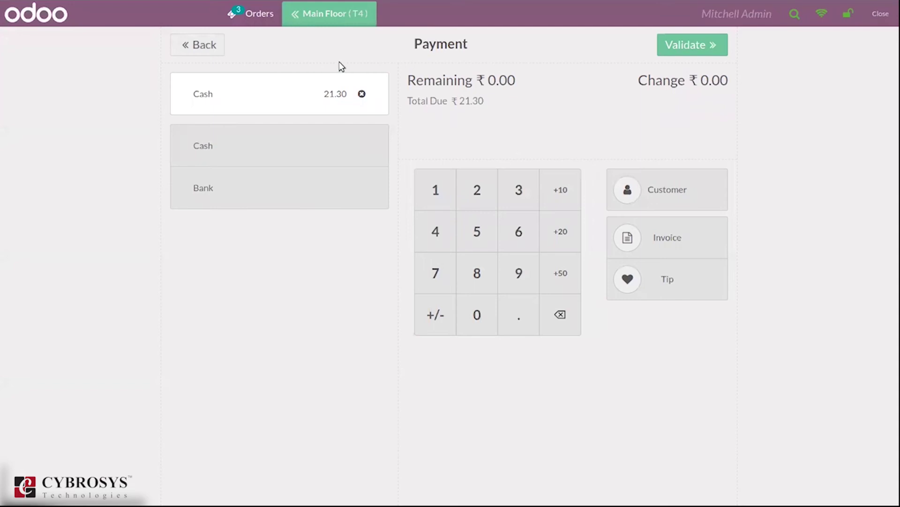
click(199, 45)
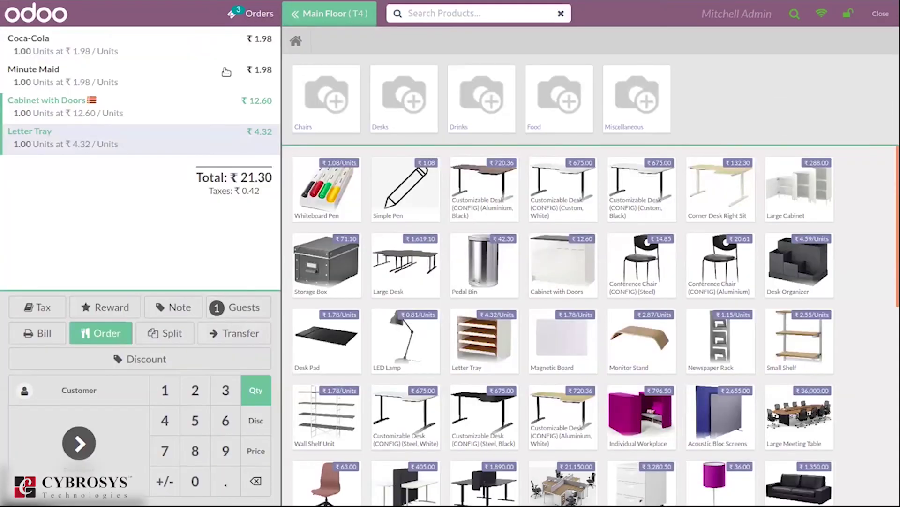
click(316, 9)
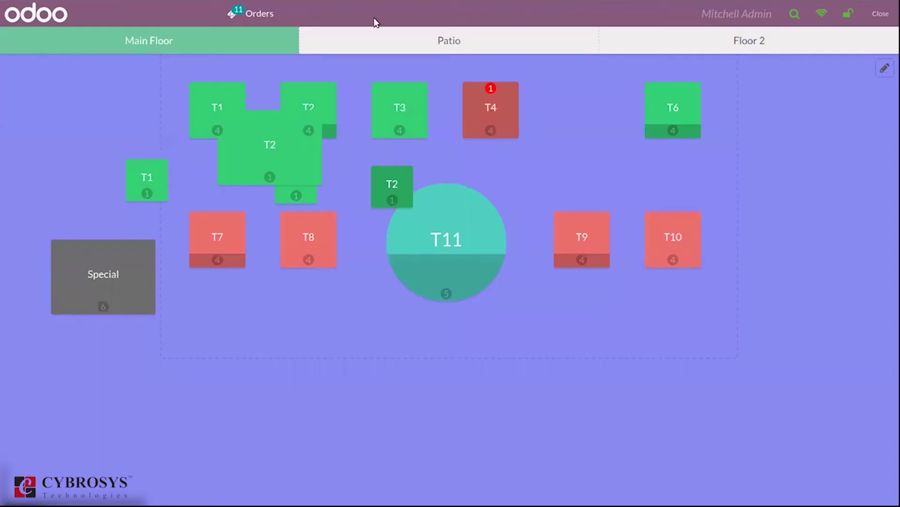
click(494, 110)
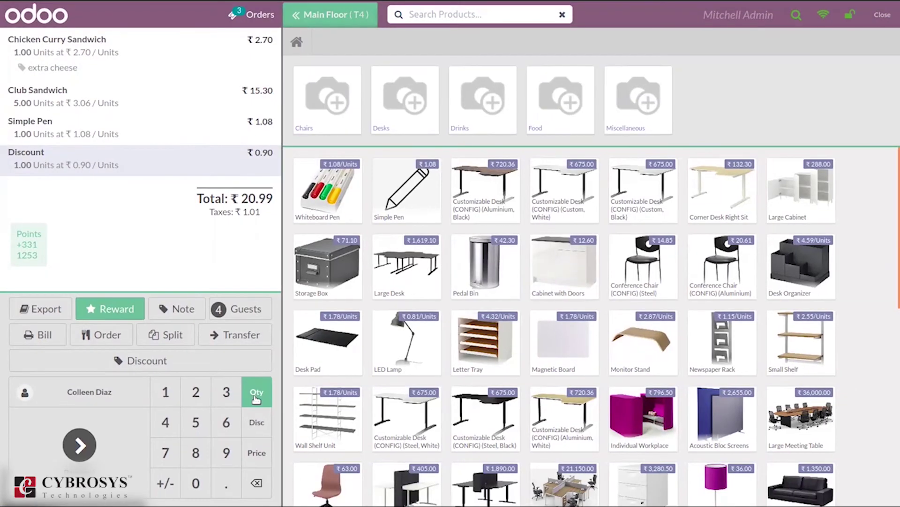
- Give the Chicken Curry Sandwich line a 50% discount
click(257, 423)
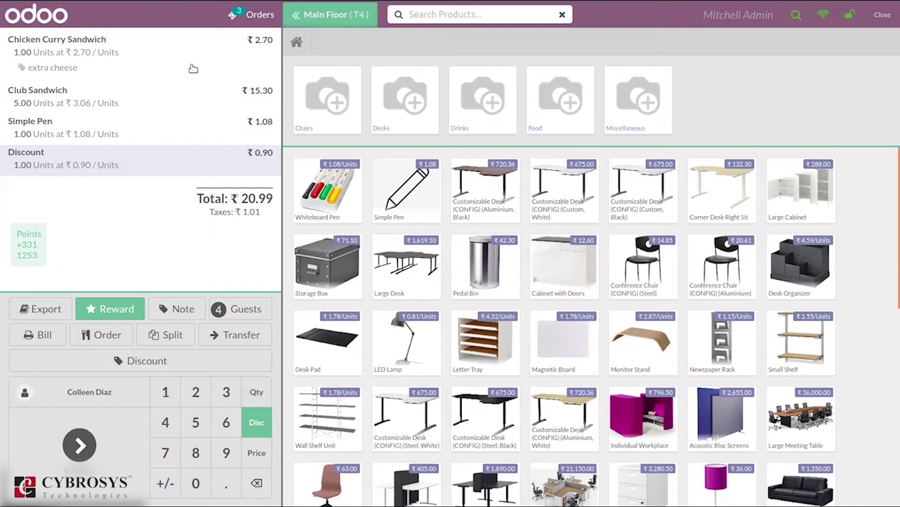
click(135, 48)
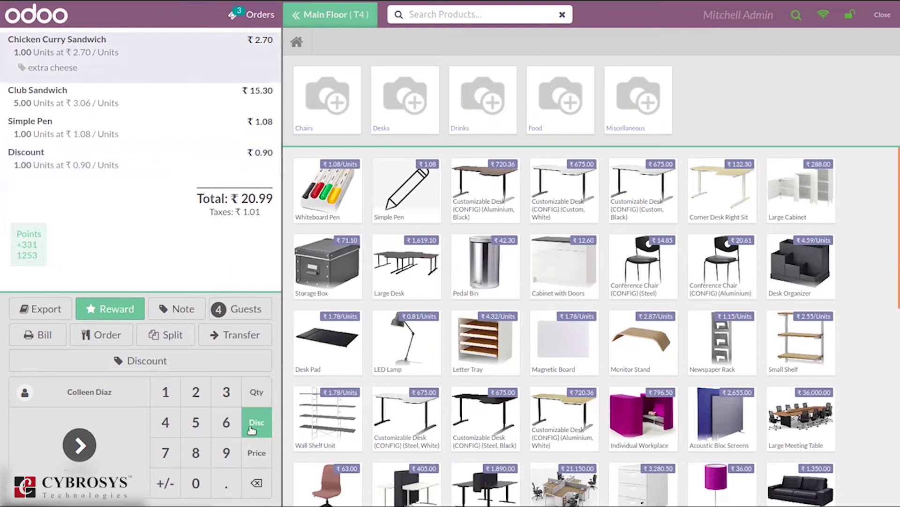
click(196, 423)
click(196, 483)
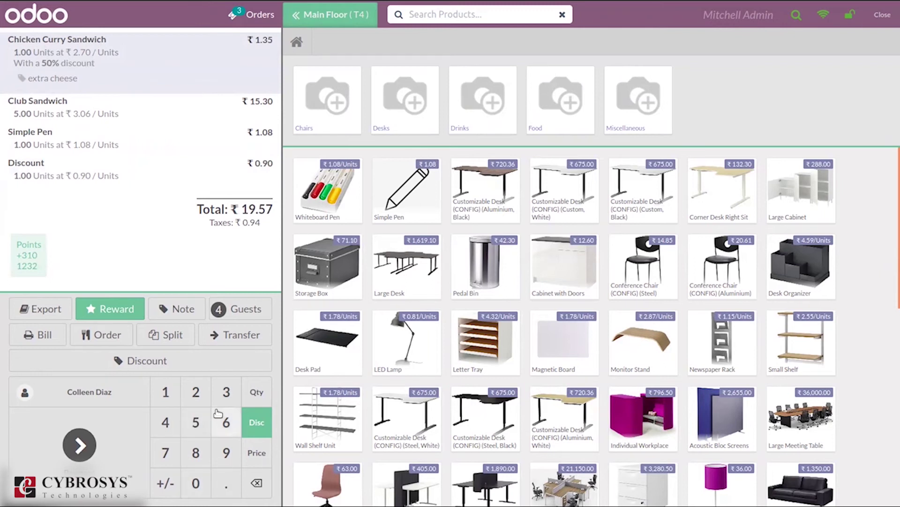
- Set the unit price of the Club Sandwich line to ₹ 16
click(92, 114)
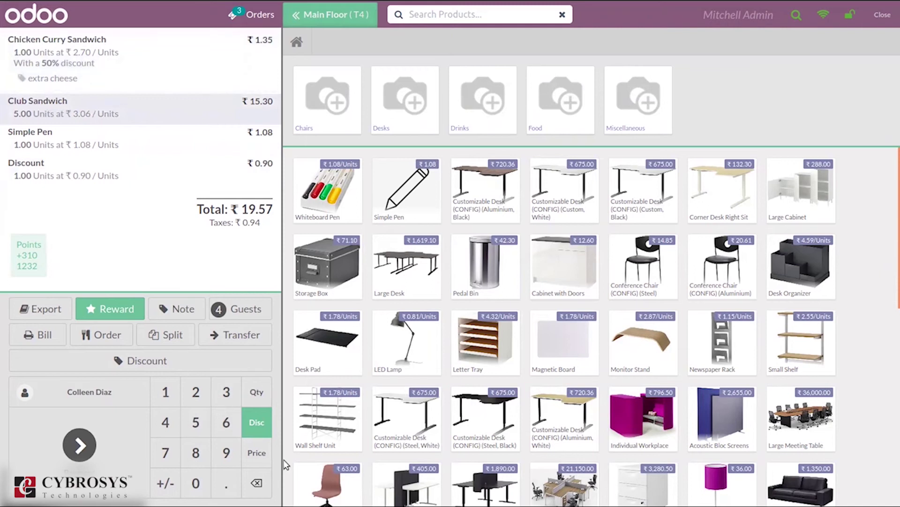
click(256, 453)
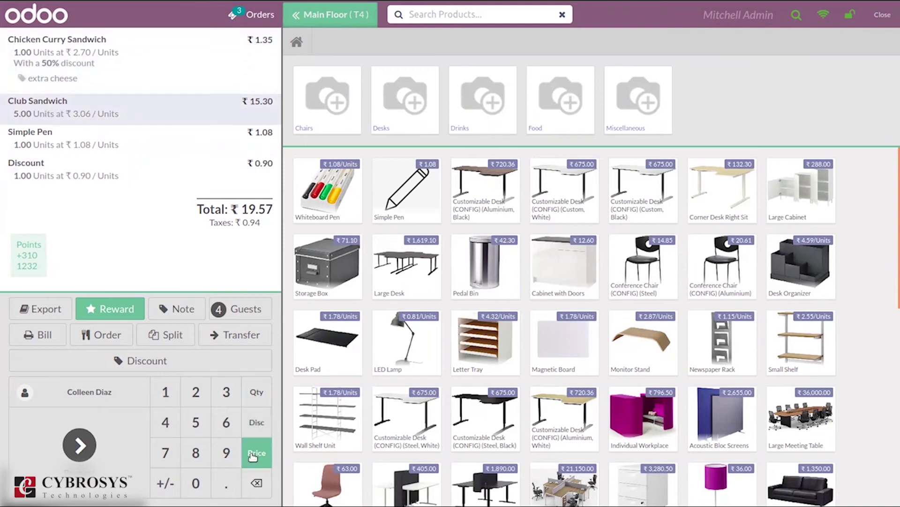
click(170, 400)
click(226, 424)
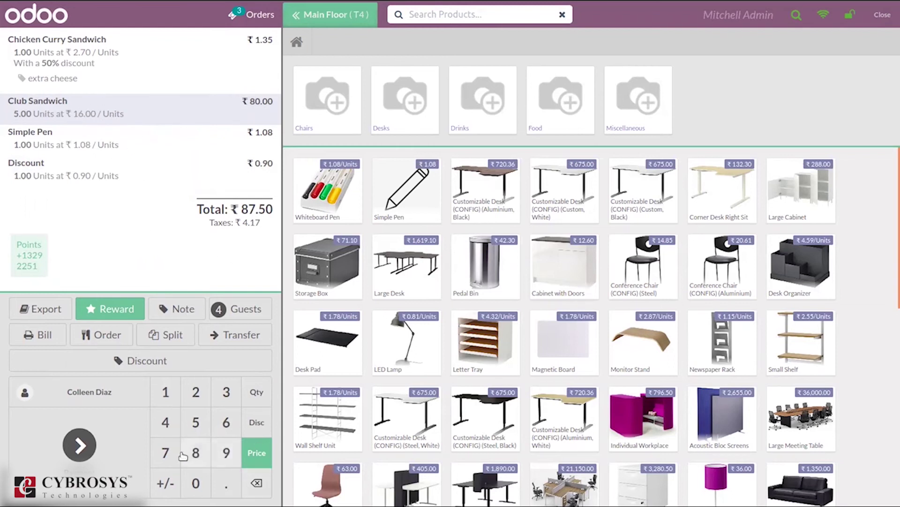
click(171, 482)
click(166, 485)
- View the order-wide discount percentage entry without applying it, and proceed to the payment of the order
click(145, 364)
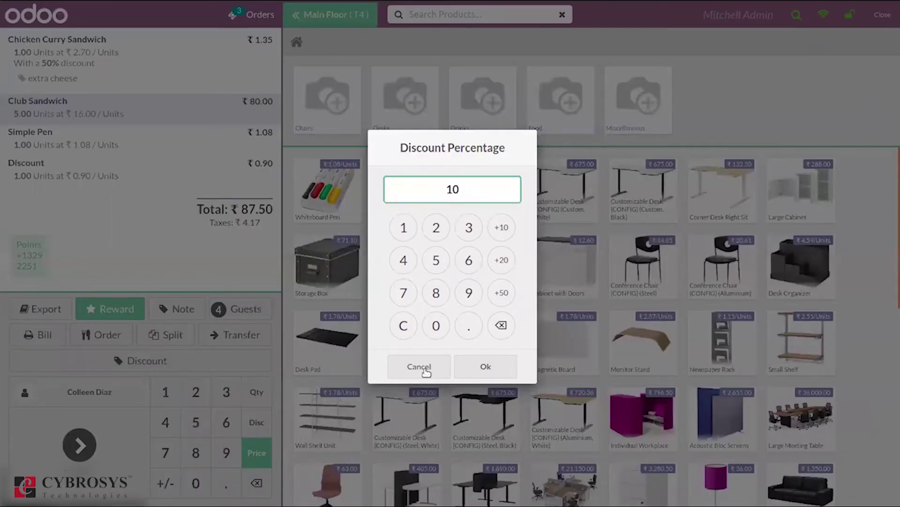
click(425, 371)
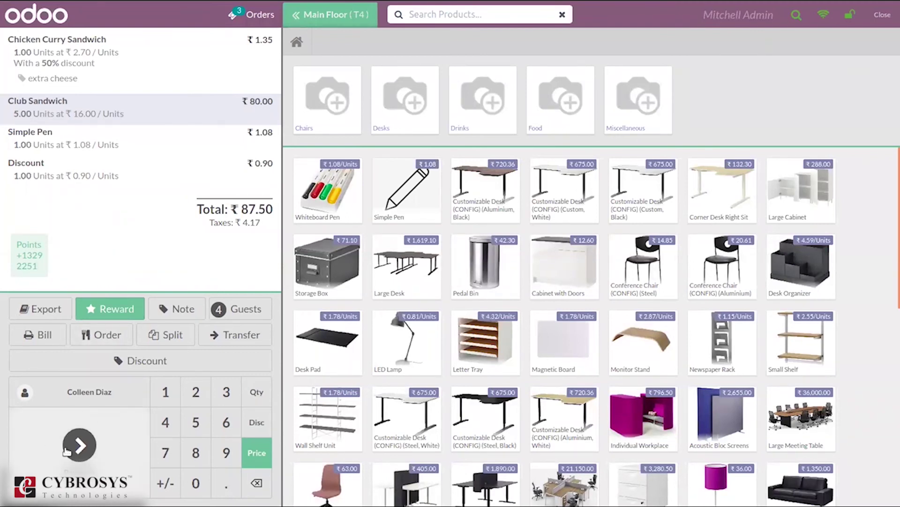
click(80, 445)
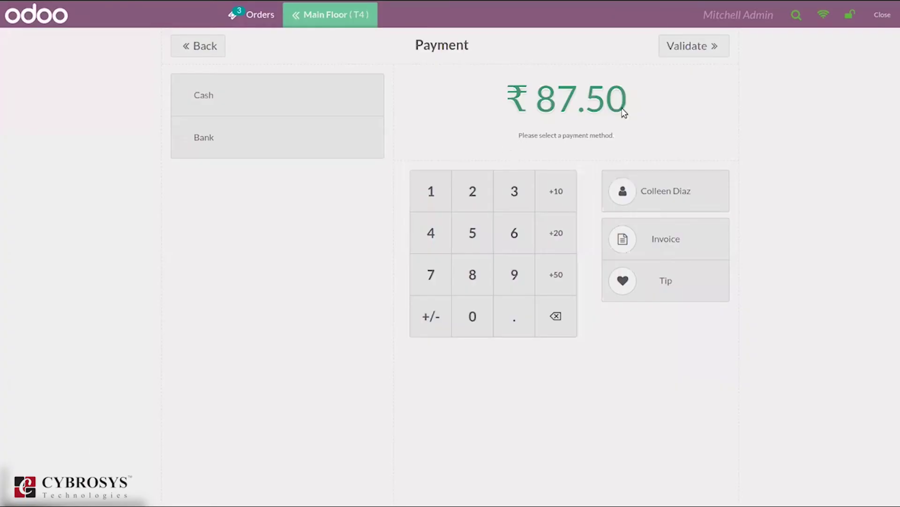
- Try paying the T4 order with a Cash payment of ₹ 87.50 and remove the payment line
click(473, 281)
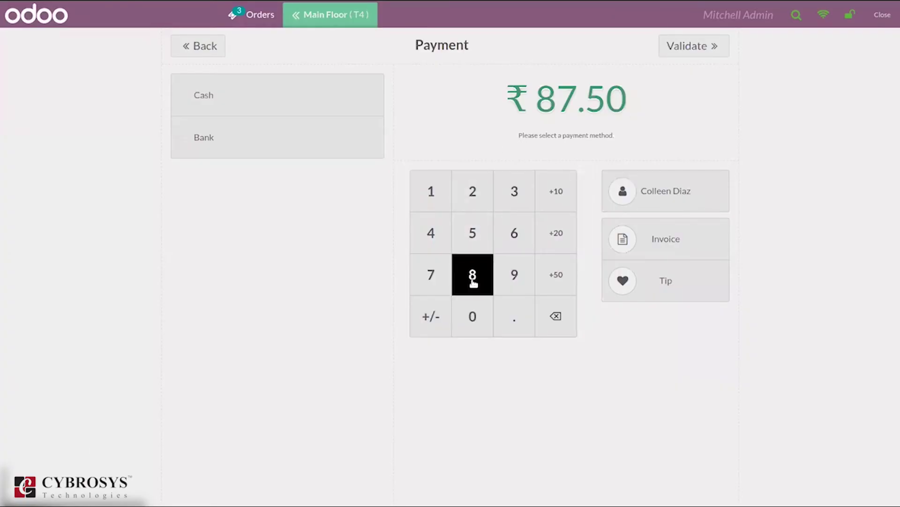
click(431, 276)
click(512, 317)
click(468, 233)
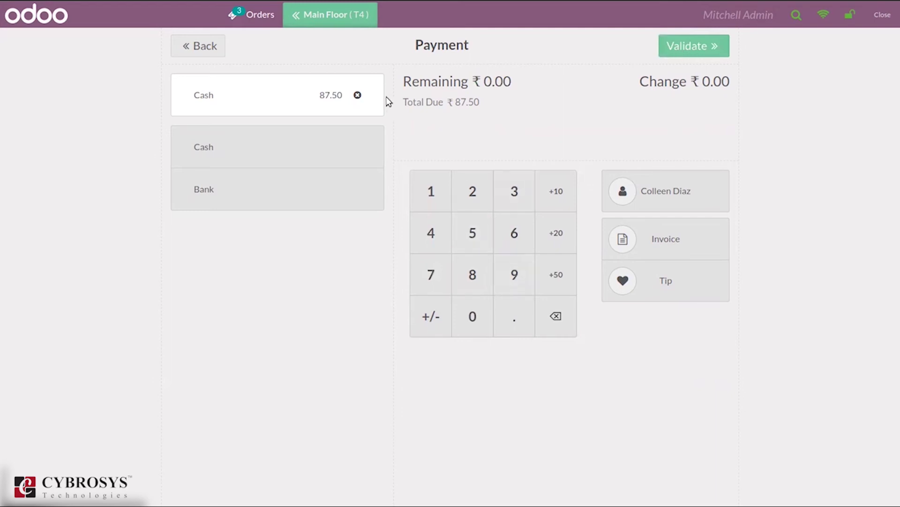
click(358, 96)
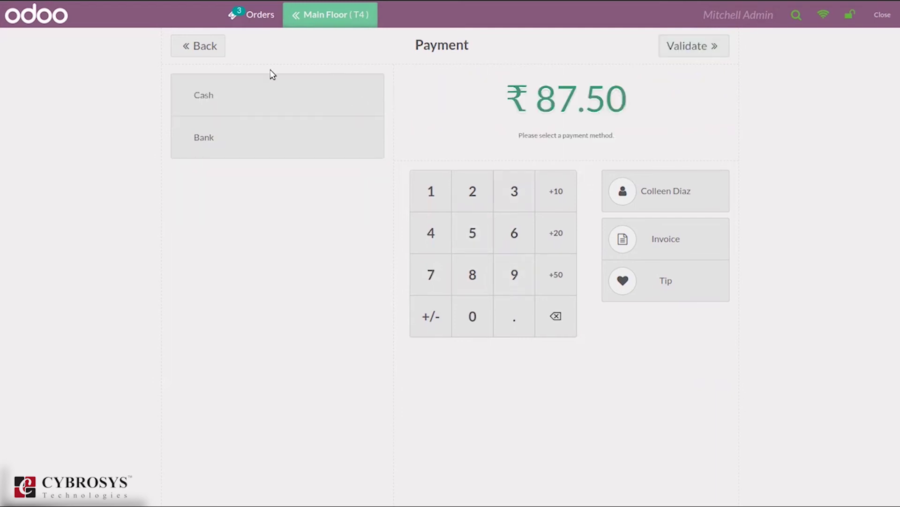
click(258, 97)
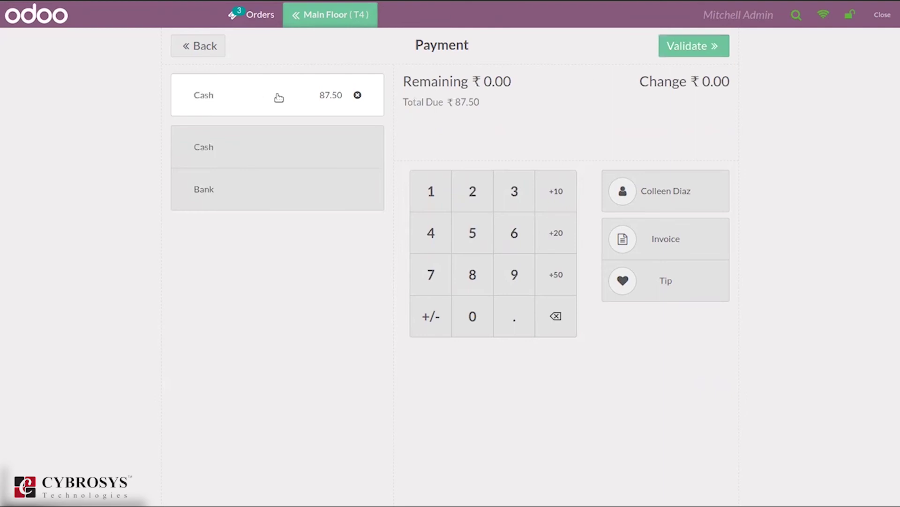
click(359, 95)
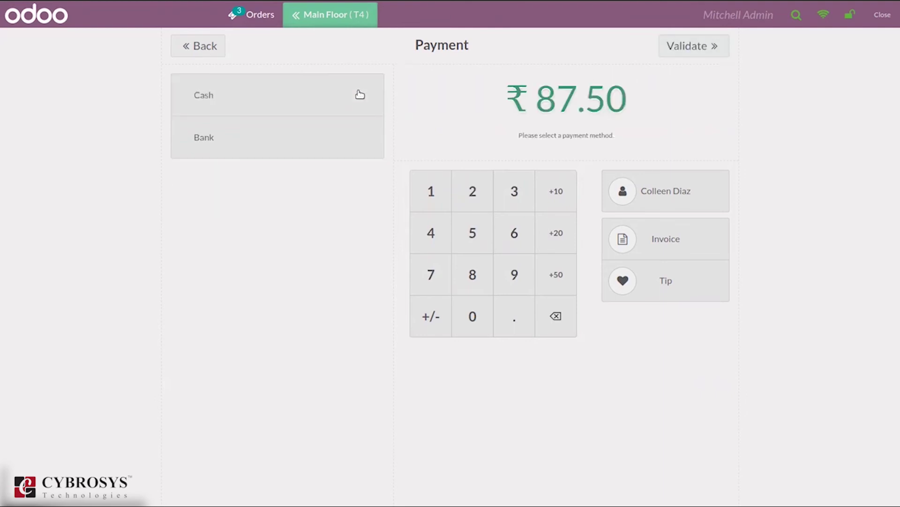
- Validate a Bank payment of ₹ 87.50 for the T4 order and review the whole receipt
click(251, 144)
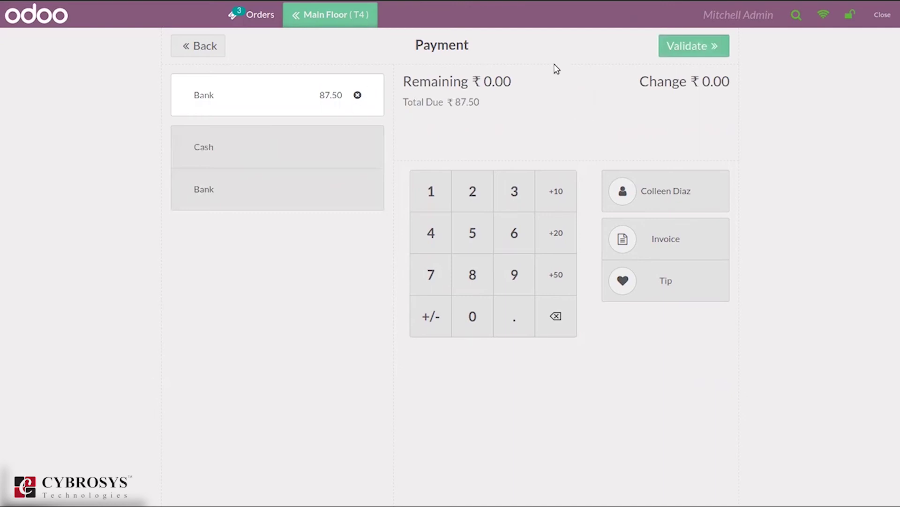
click(684, 47)
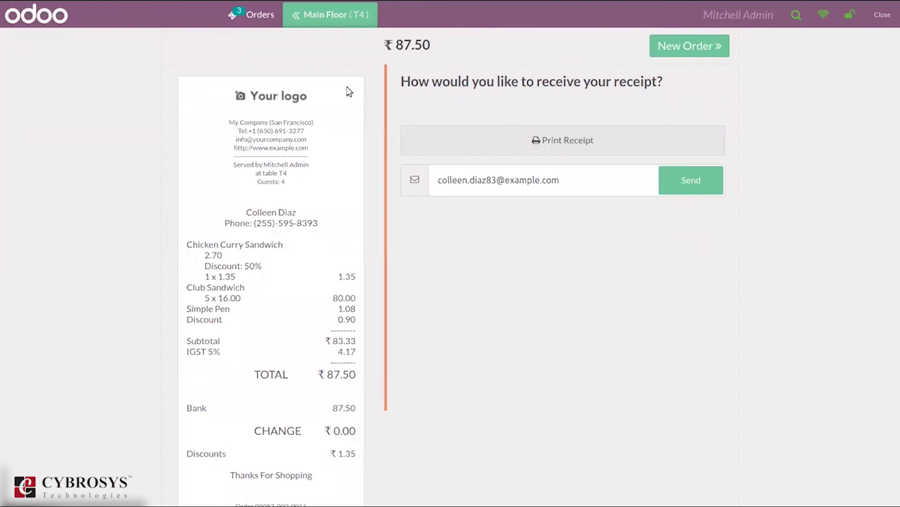
scroll(388, 95, down, 1)
drag(387, 96, 378, 167)
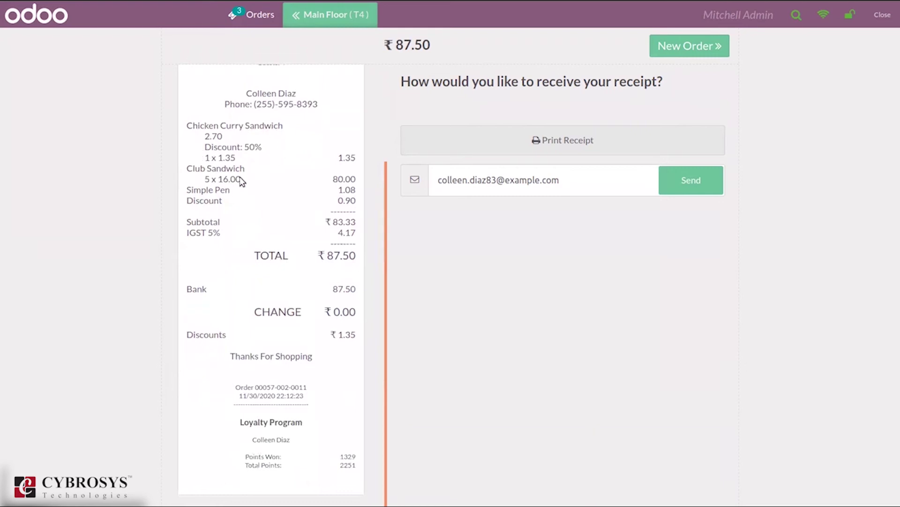
scroll(393, 202, up, 1)
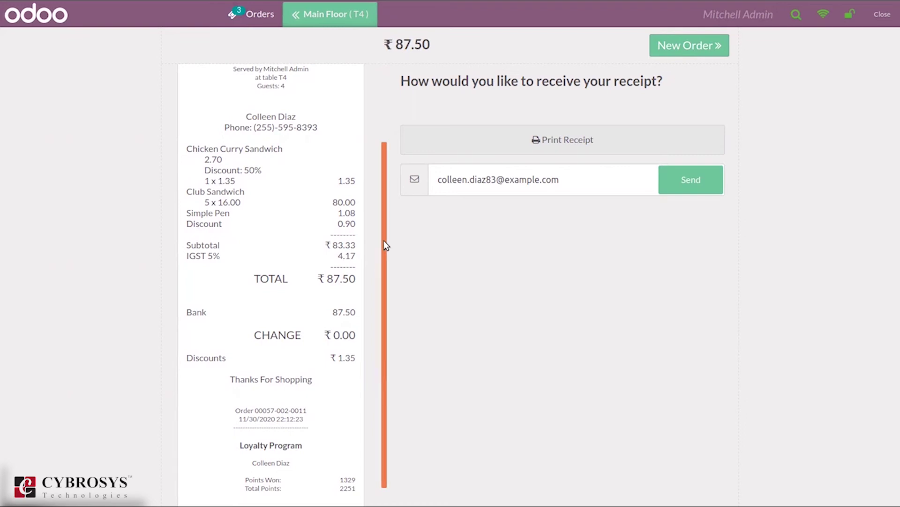
scroll(384, 244, down, 1)
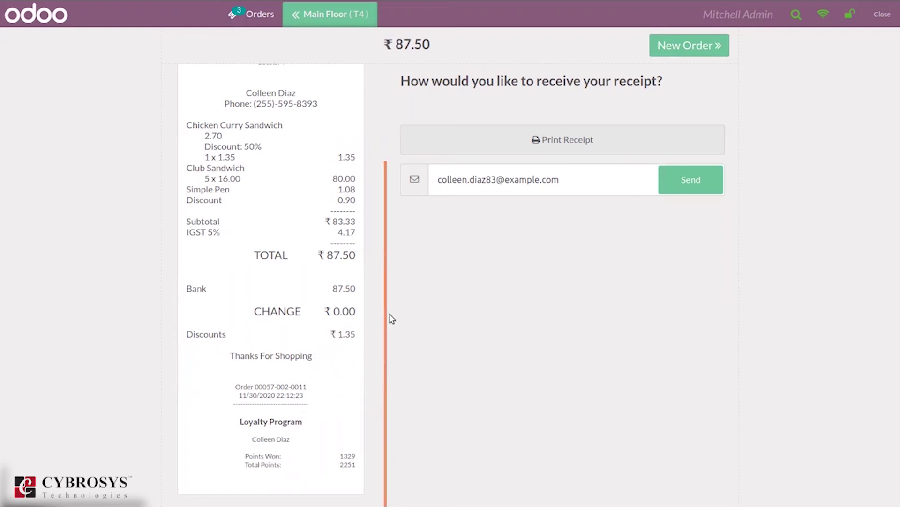
drag(384, 314, 450, 188)
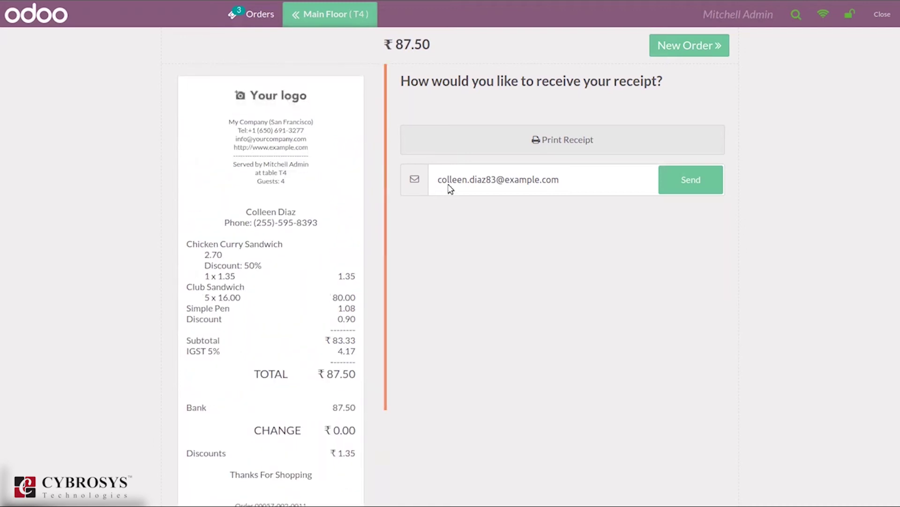
- View the print options for the T4 receipt without printing, and finish the order to return to the floor plan
click(567, 140)
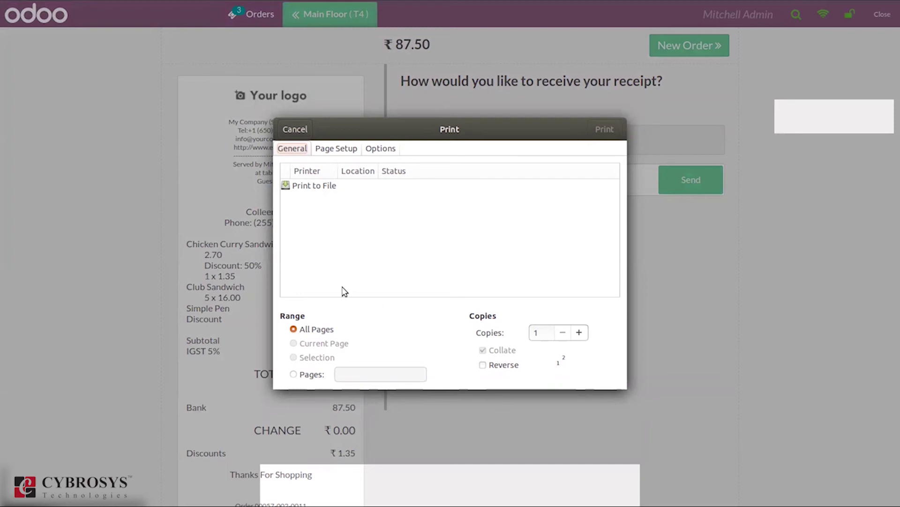
click(296, 129)
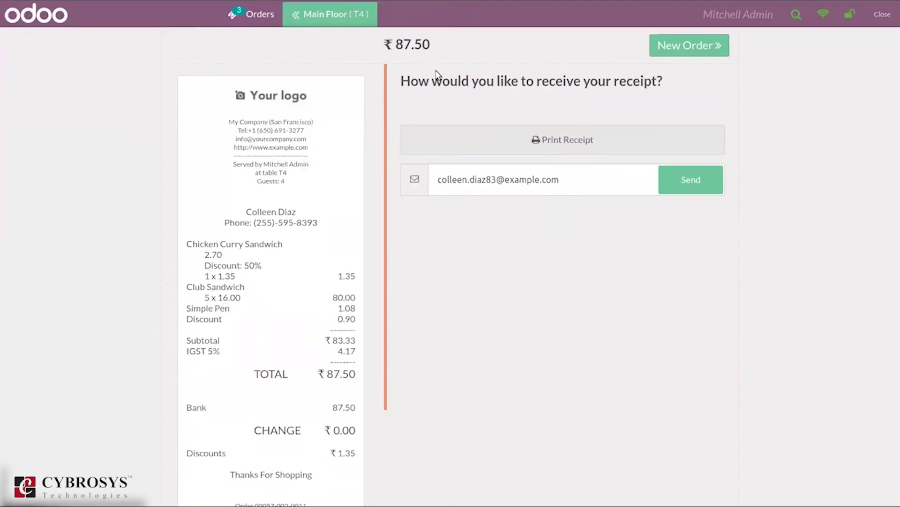
click(675, 55)
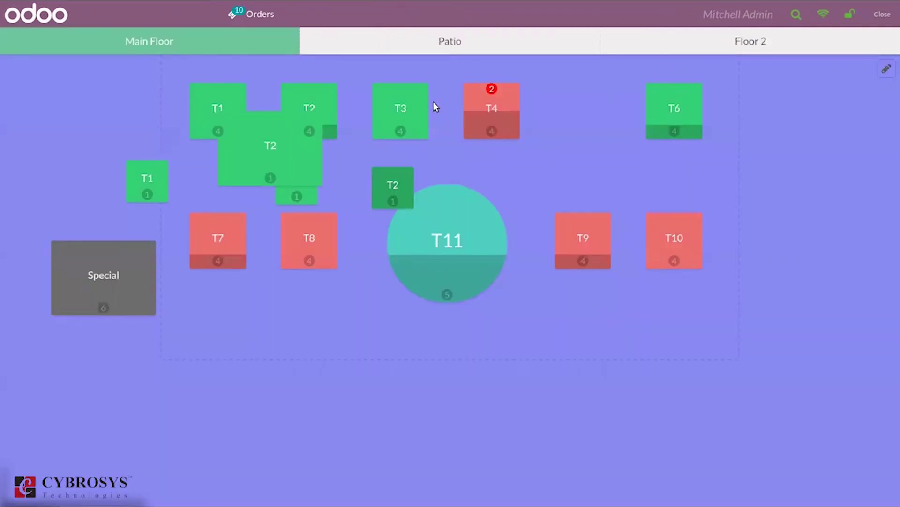
- Open table T4's order with the Chicken Curry Sandwich and Club Sandwich, and enter a Cash payment of ₹ 9.00
click(485, 95)
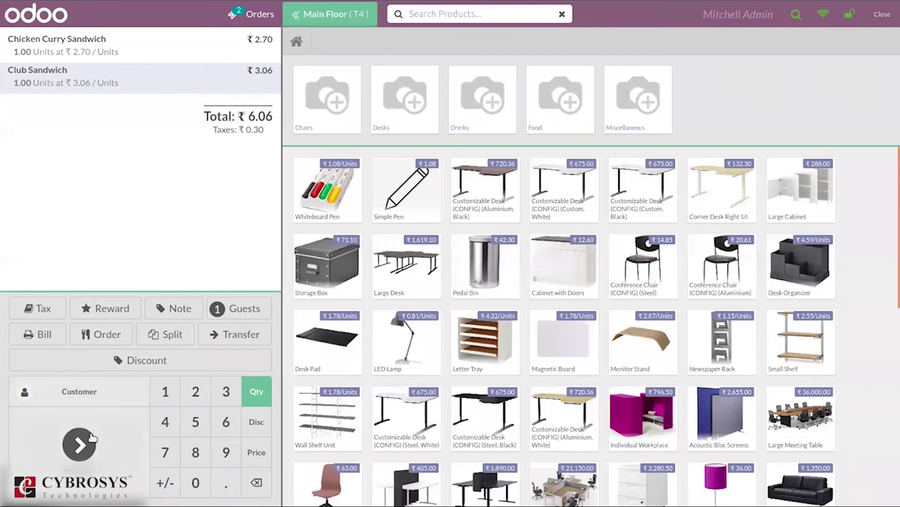
click(80, 444)
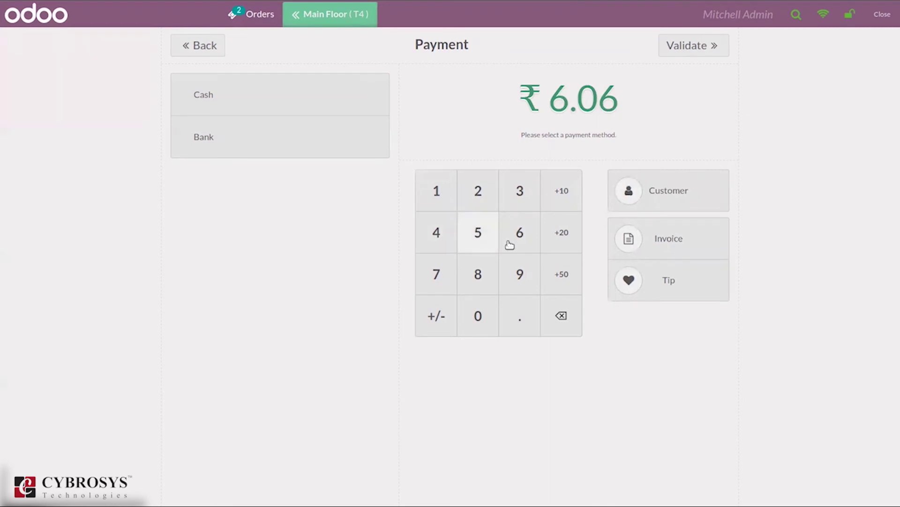
click(519, 273)
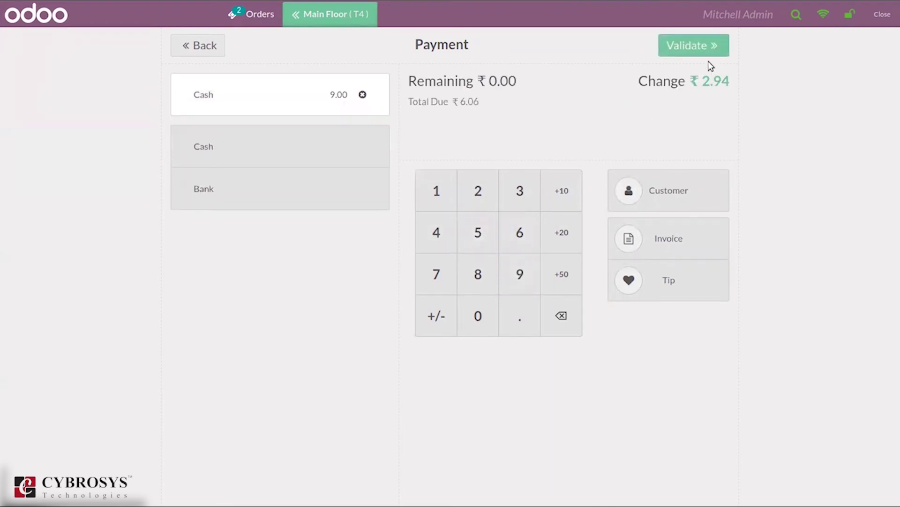
- Add the ₹ 2.94 change as a tip to the order, and change the tip to ₹ 2
click(670, 280)
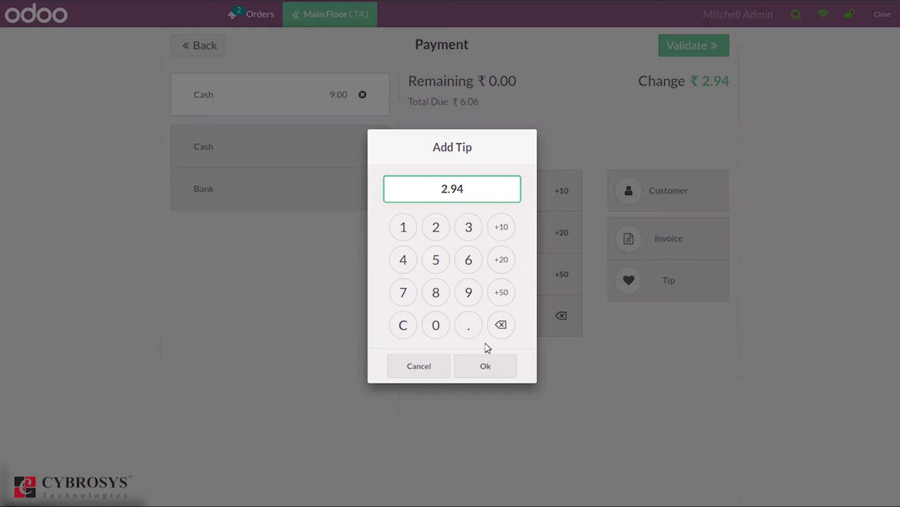
click(485, 367)
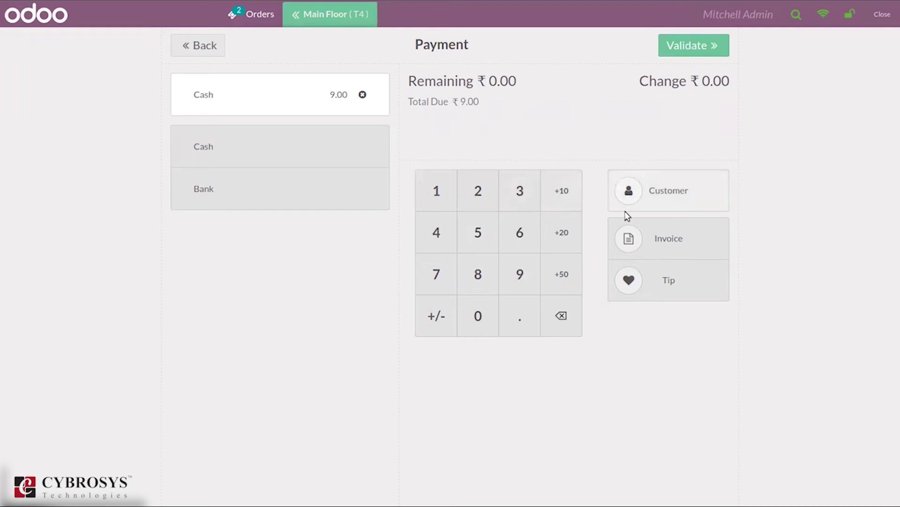
click(666, 287)
click(450, 230)
click(501, 364)
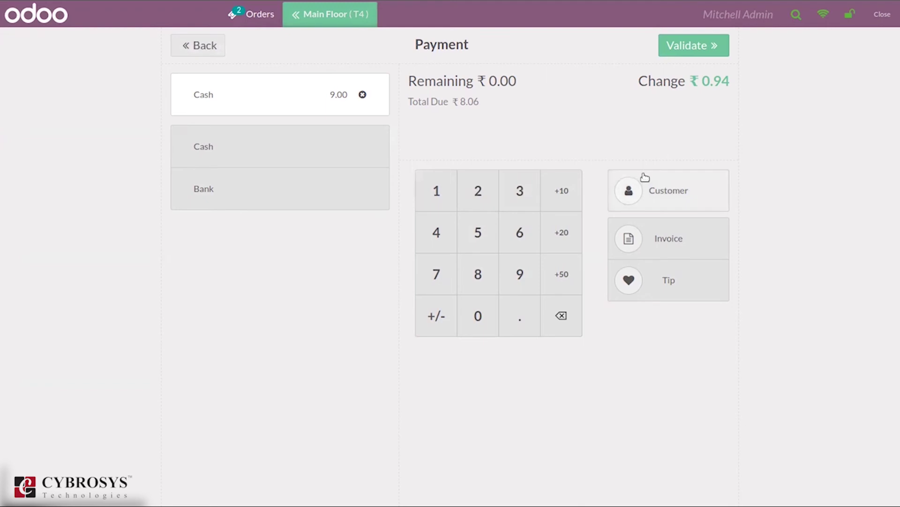
- Request an invoice for the T4 order, assign the customer who has 2251 loyalty points, and validate the payment
click(682, 240)
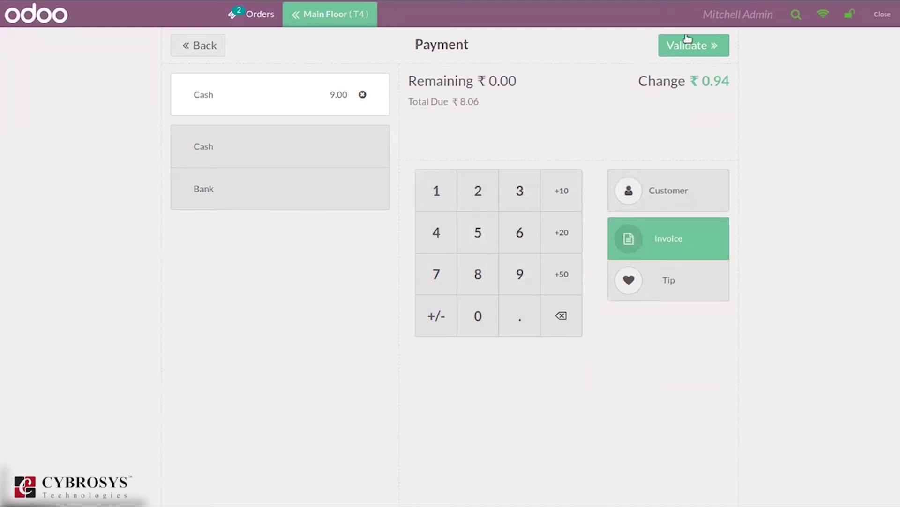
click(652, 204)
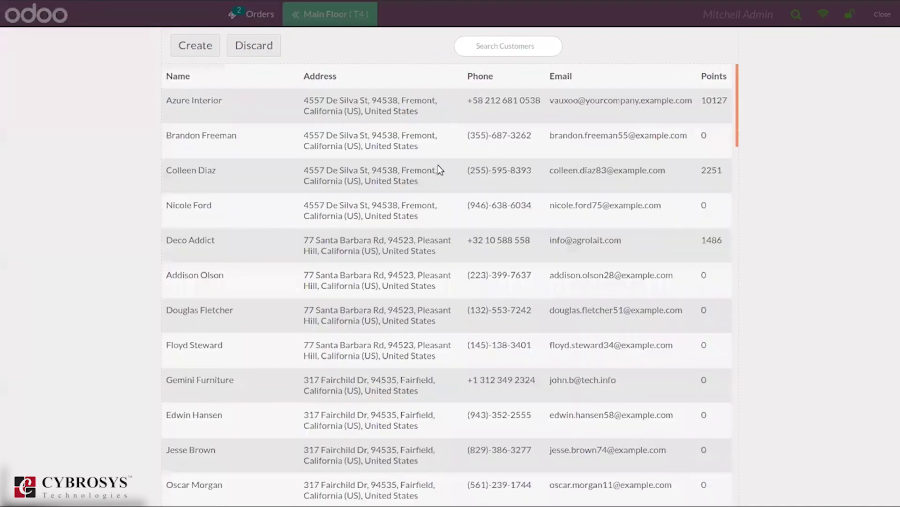
click(271, 177)
click(191, 45)
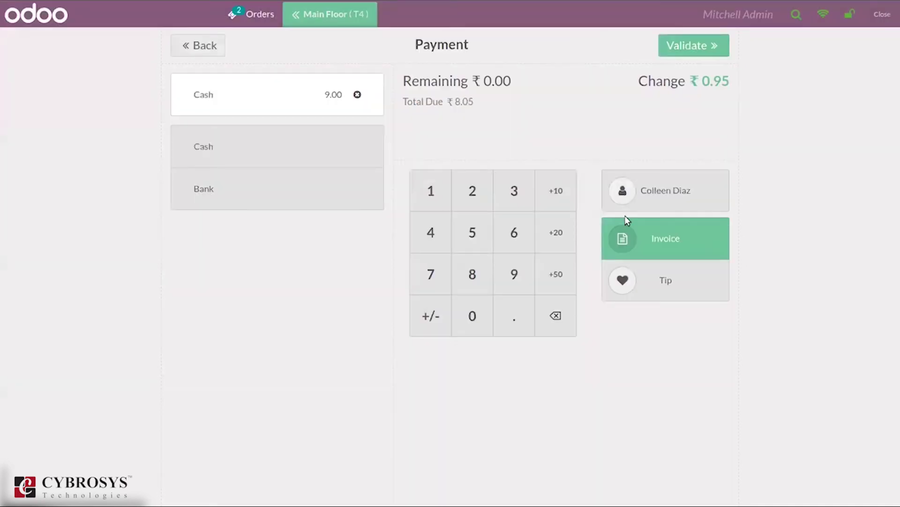
click(681, 50)
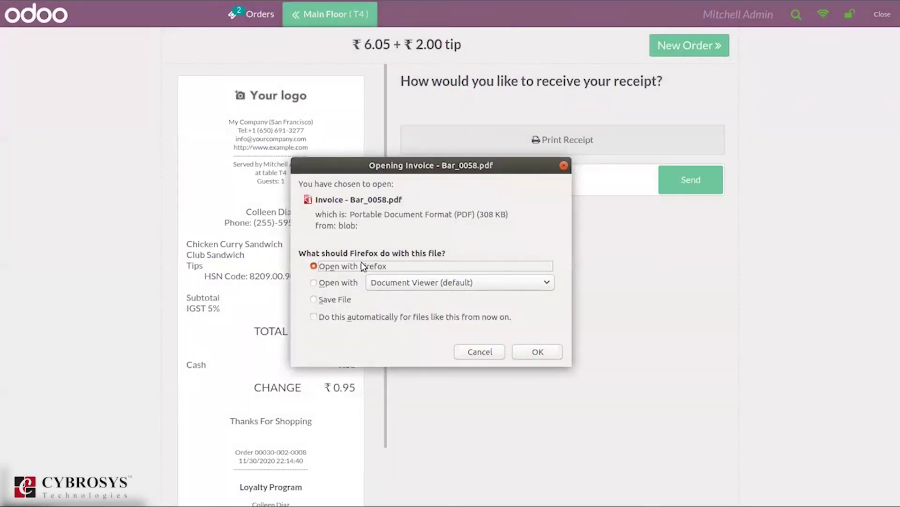
- Open the invoice PDF in Document Viewer, examine its product lines, tip, tax and total, and close it
click(345, 284)
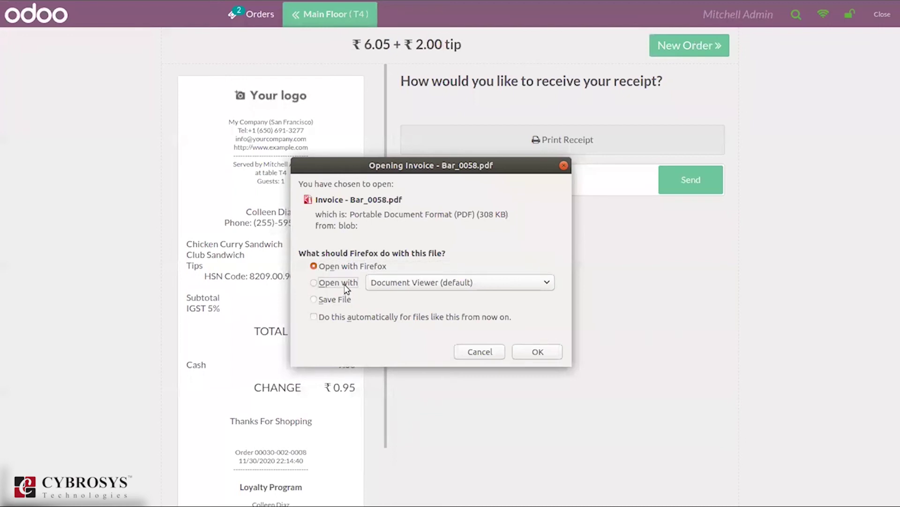
click(536, 355)
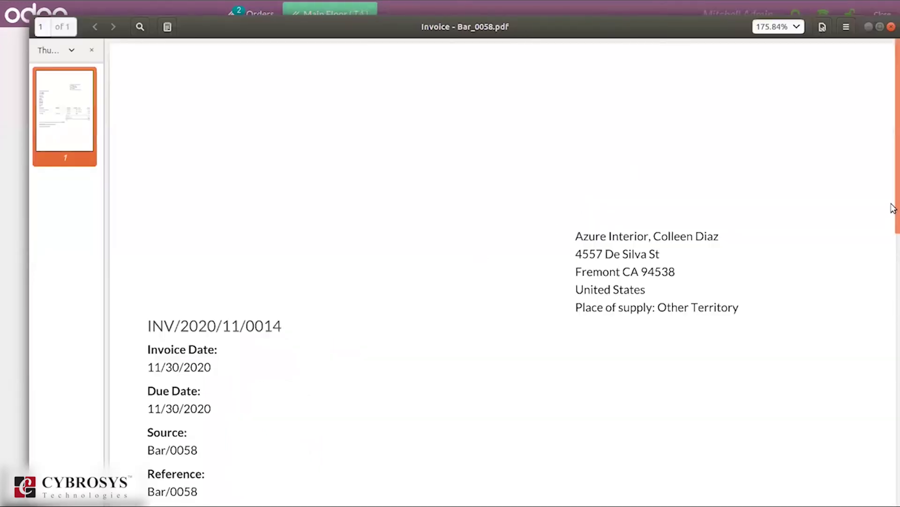
drag(893, 207, 893, 91)
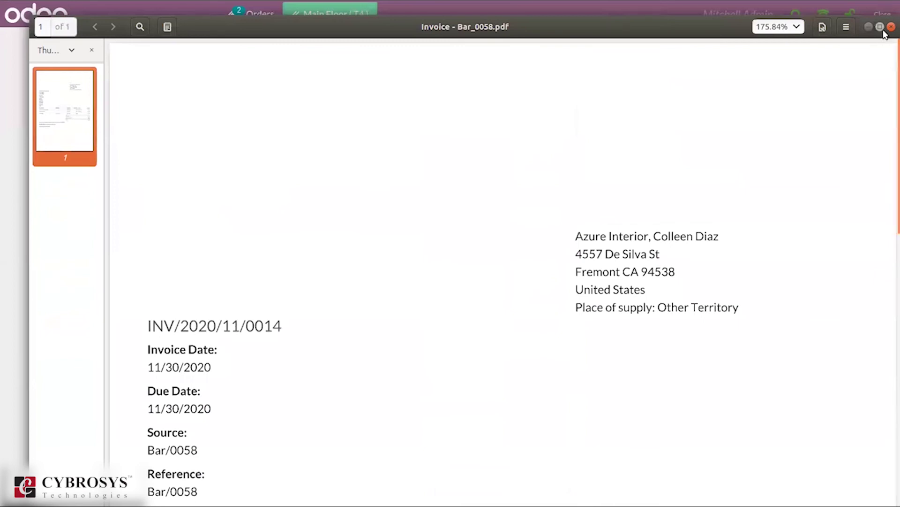
drag(893, 197, 890, 347)
scroll(887, 363, down, 3)
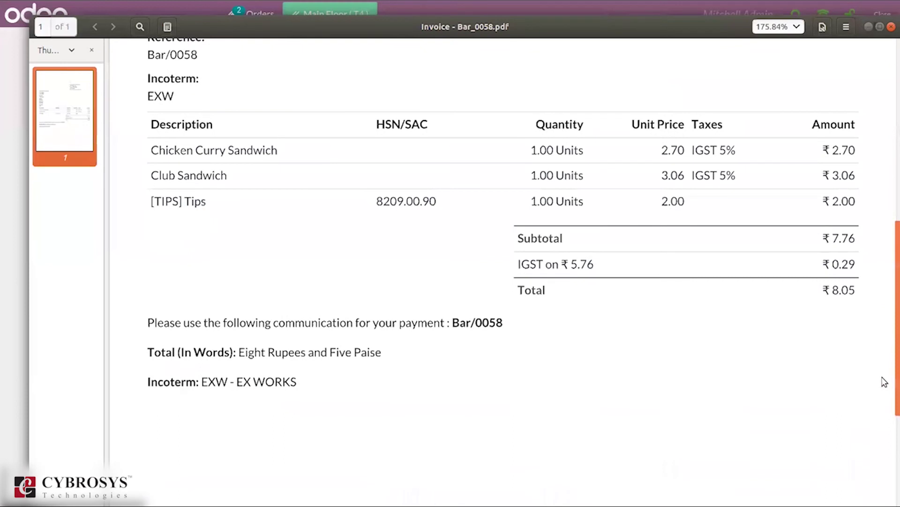
scroll(885, 380, up, 2)
scroll(880, 389, down, 3)
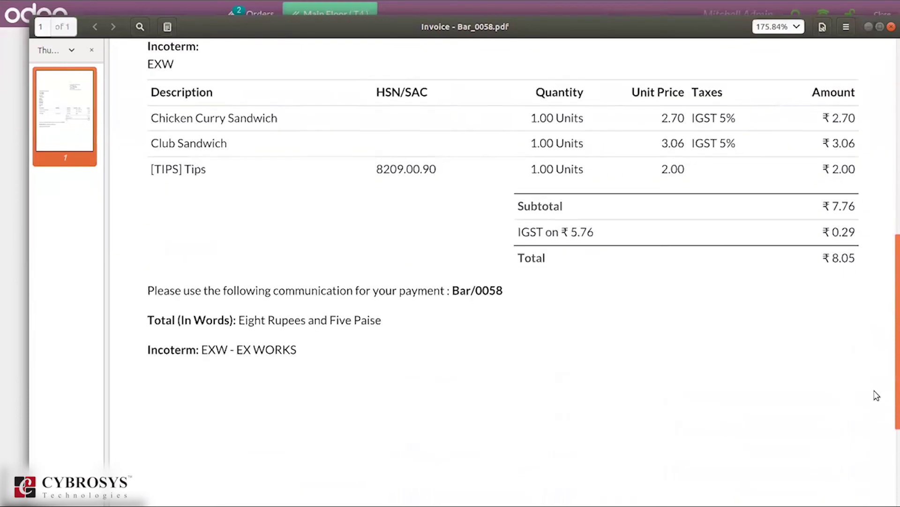
scroll(878, 342, up, 3)
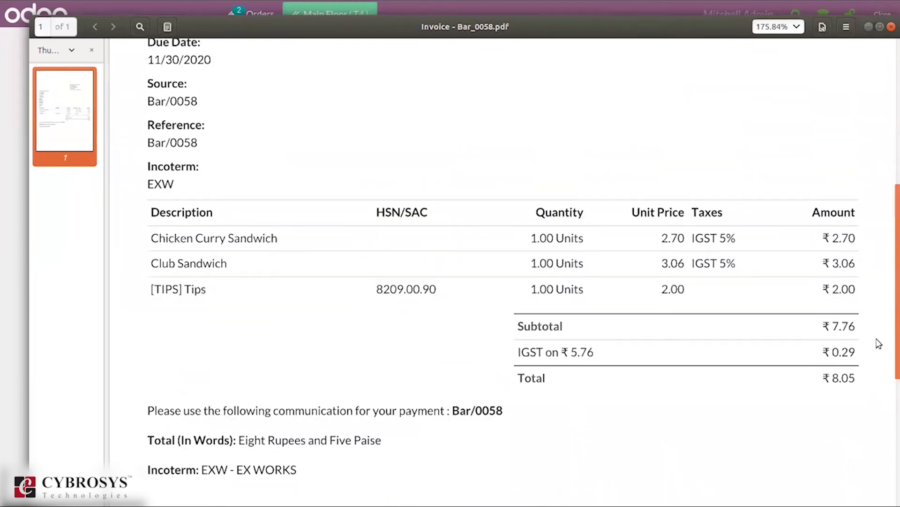
click(892, 27)
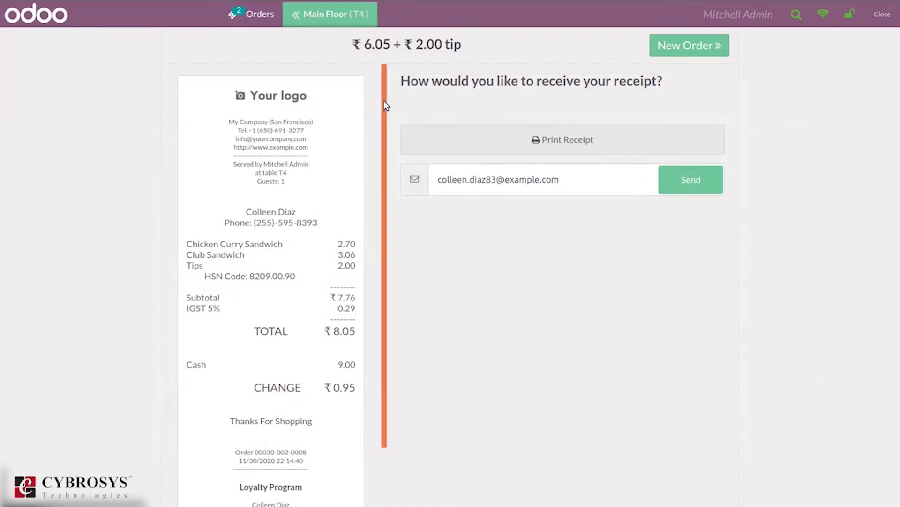
- Review the receipt, finish the paid order, and open the remaining order of table T4 from the Main Floor
scroll(384, 115, down, 1)
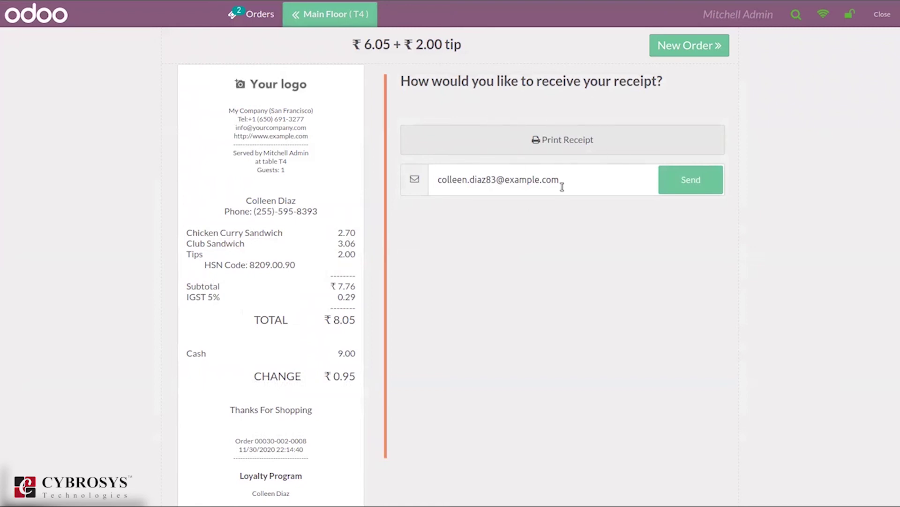
click(672, 46)
click(501, 85)
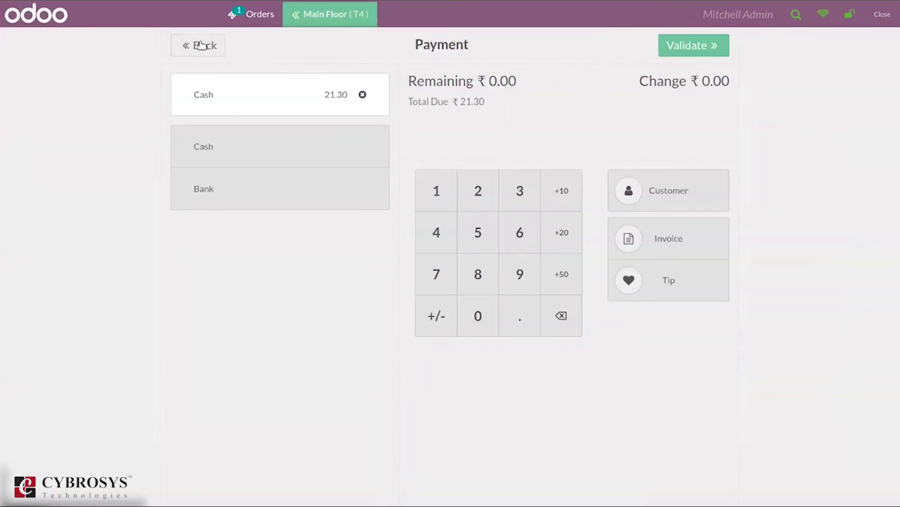
click(312, 14)
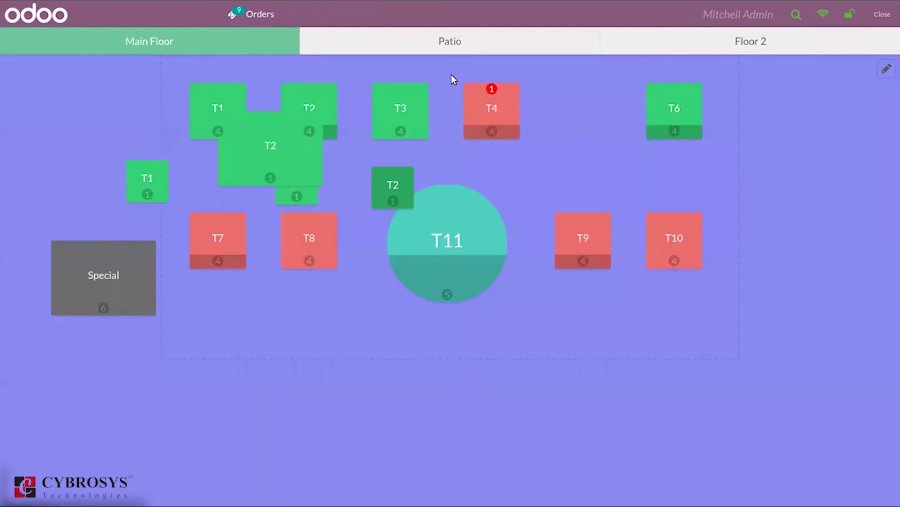
click(497, 104)
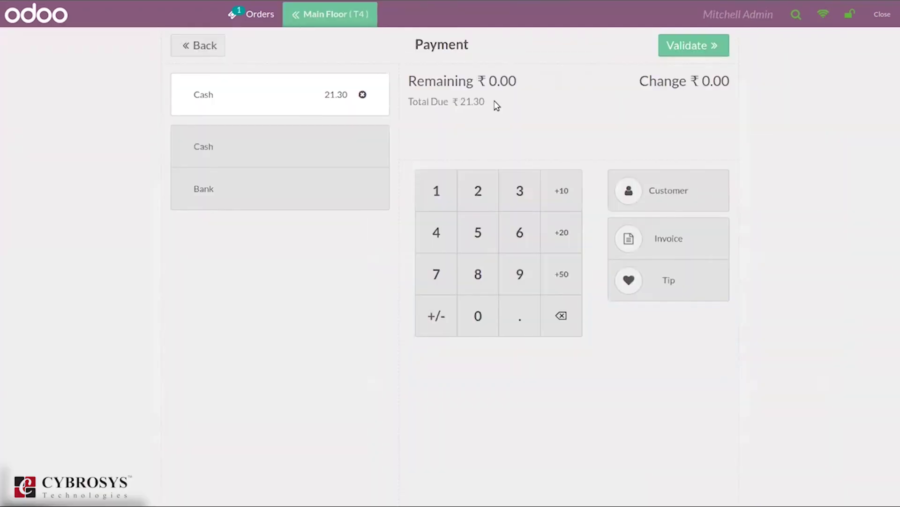
- View the T4 ticket list, and return from the payment screen to the product lines of the remaining order
click(231, 19)
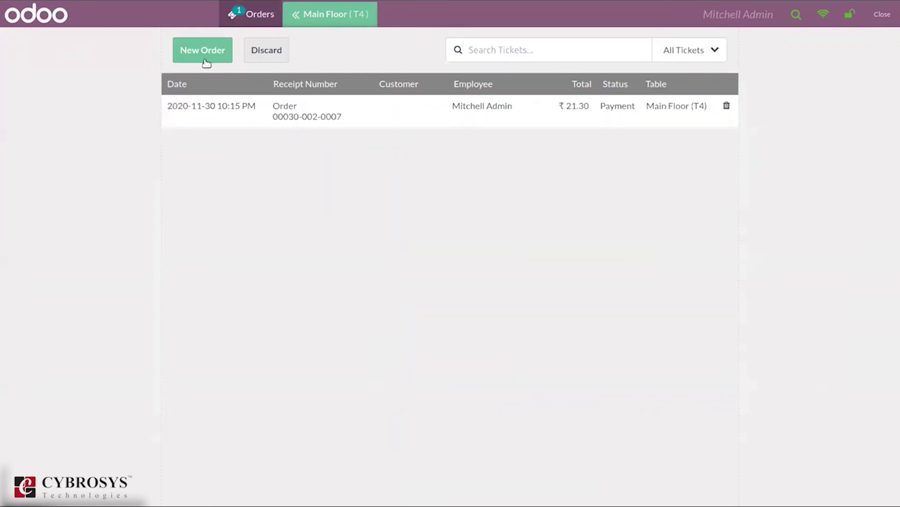
click(247, 10)
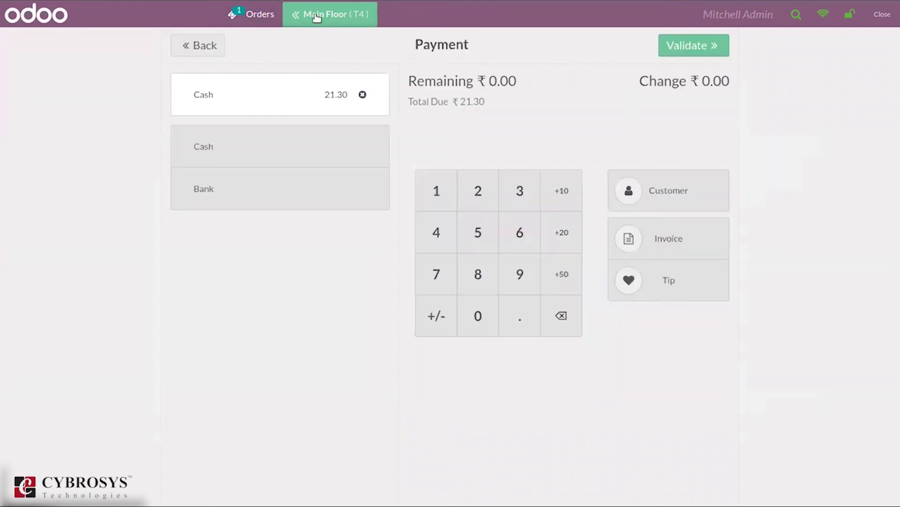
click(199, 43)
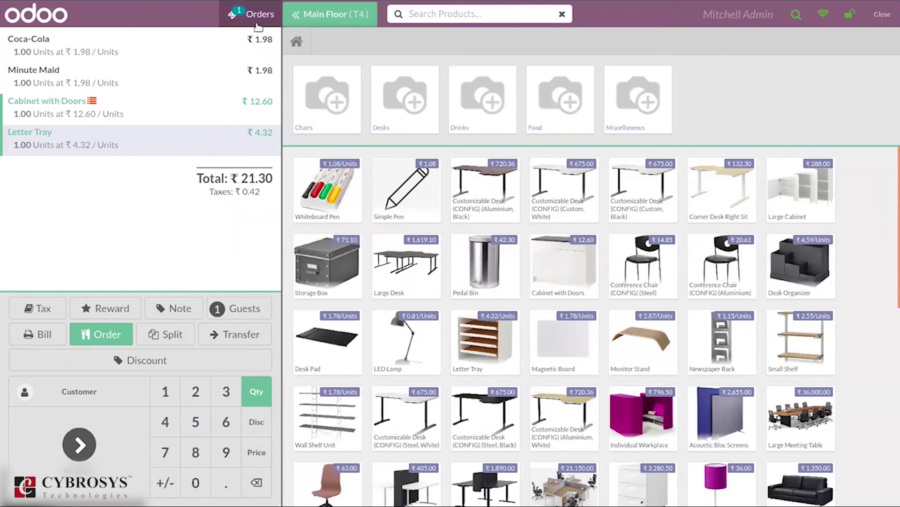
- Examine the ticket list's status filters, look at the search options offered for "d", and clear the search
click(232, 15)
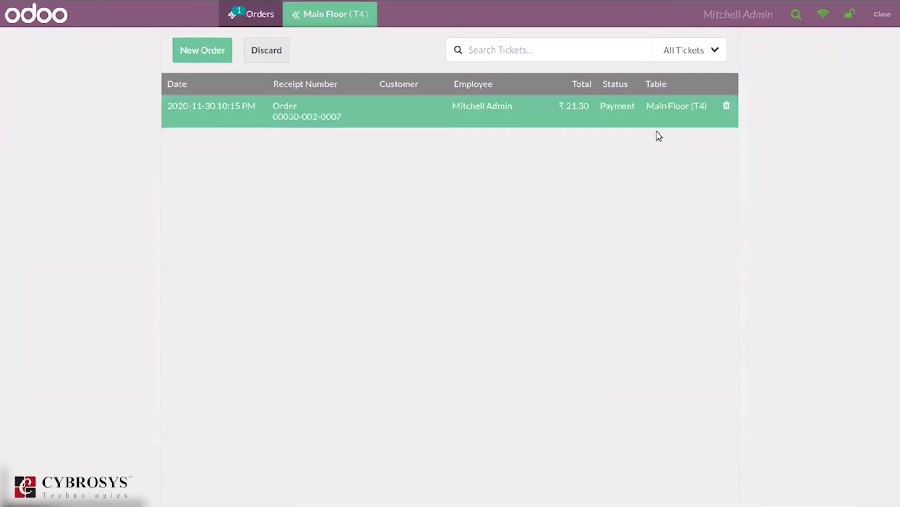
click(677, 57)
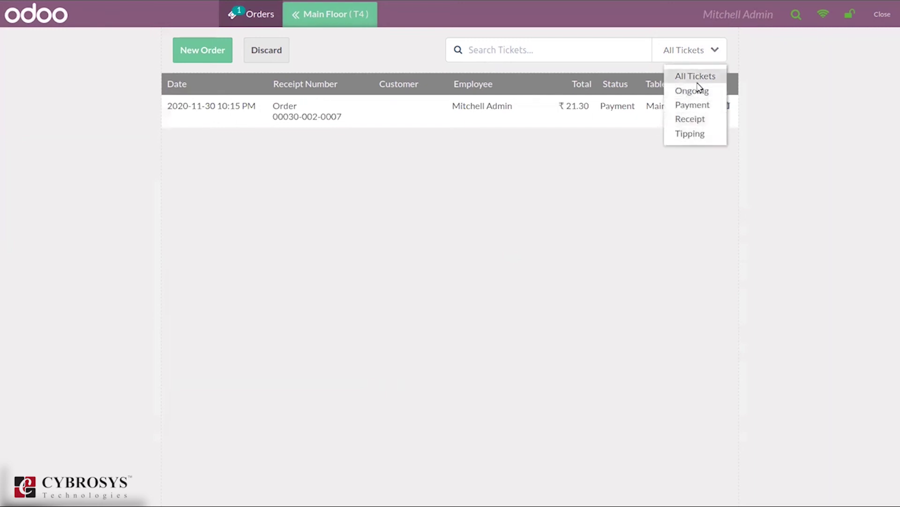
click(532, 50)
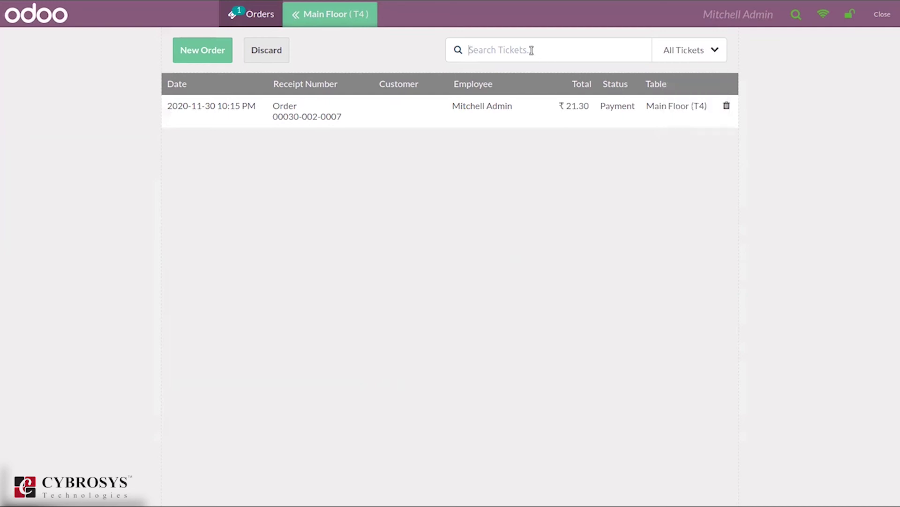
text(d)
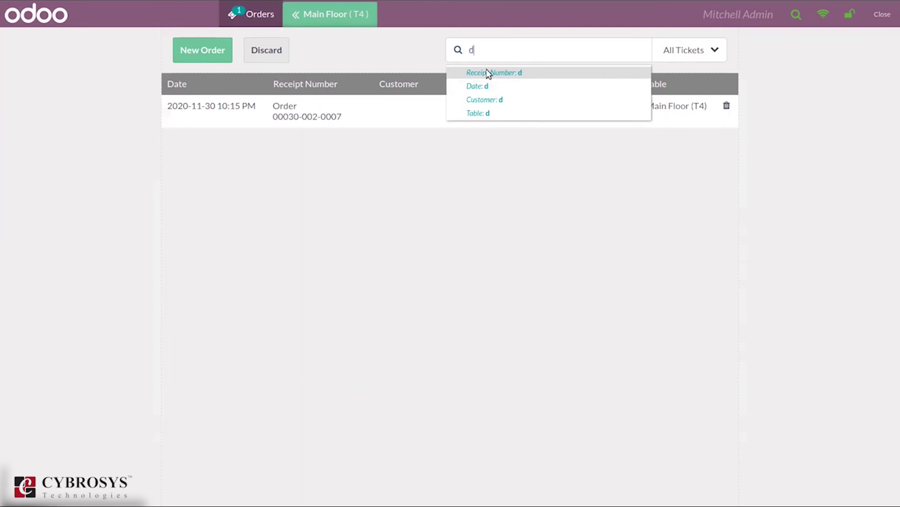
key(BackSpace)
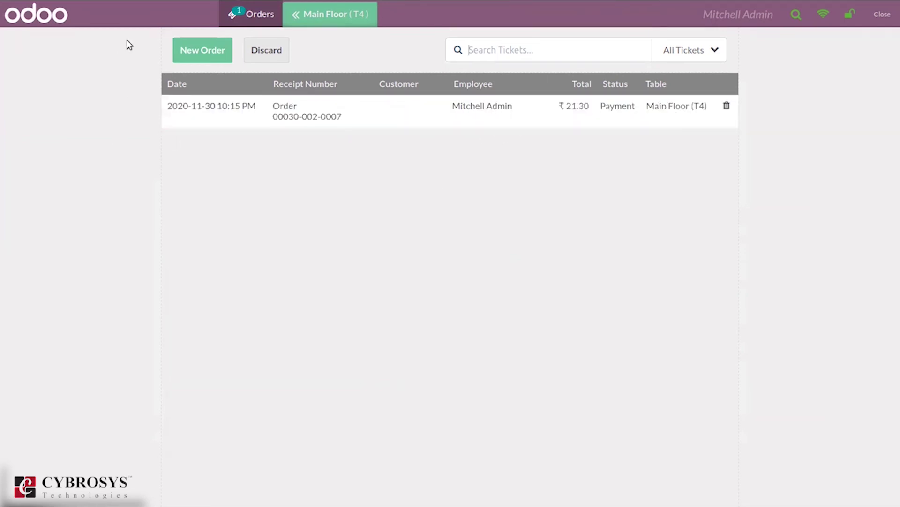
- Create a new T4 order with one Large Desk, proceed to its payment, and view it in the ticket list
click(193, 62)
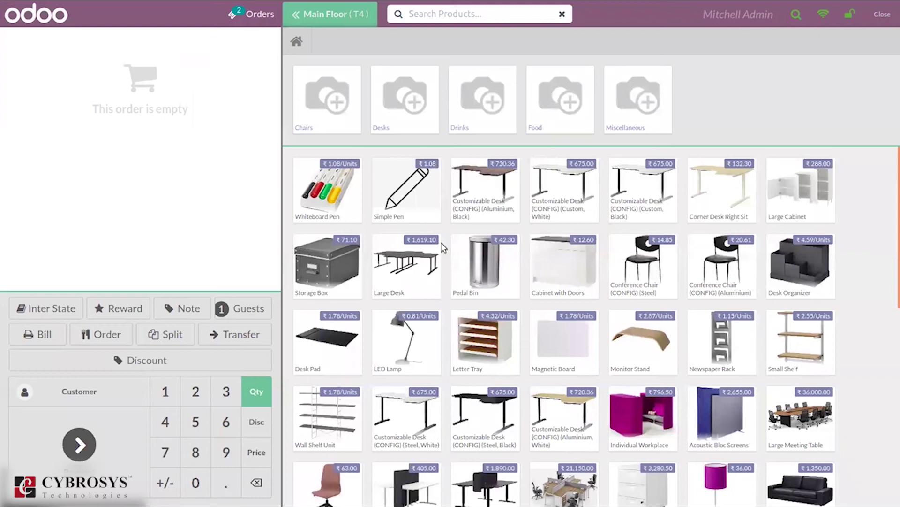
click(405, 262)
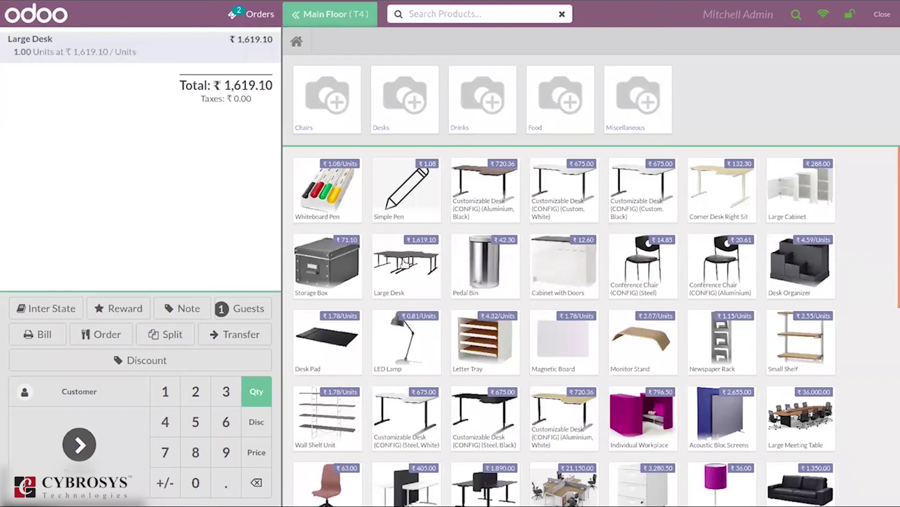
click(91, 440)
click(255, 15)
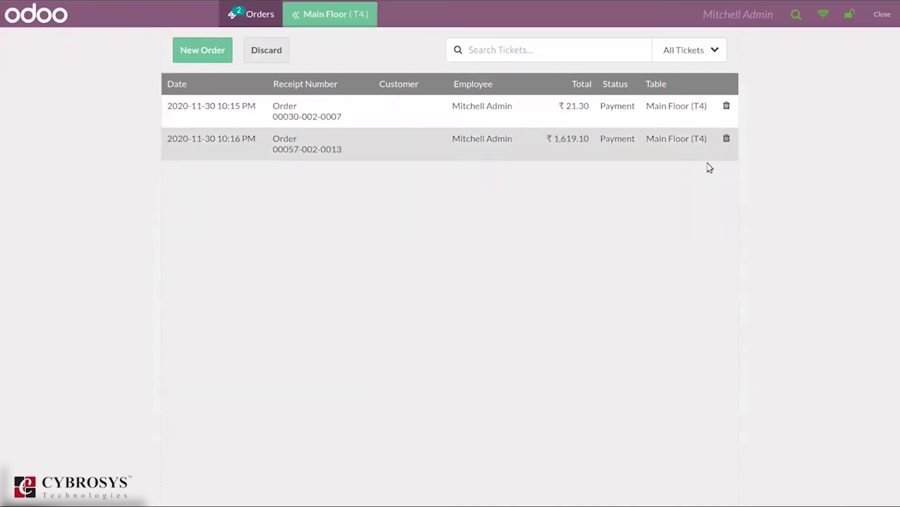
- Delete the ₹ 21.30 ticket of table T4, and complete the cash payment of the remaining Large Desk order
click(727, 108)
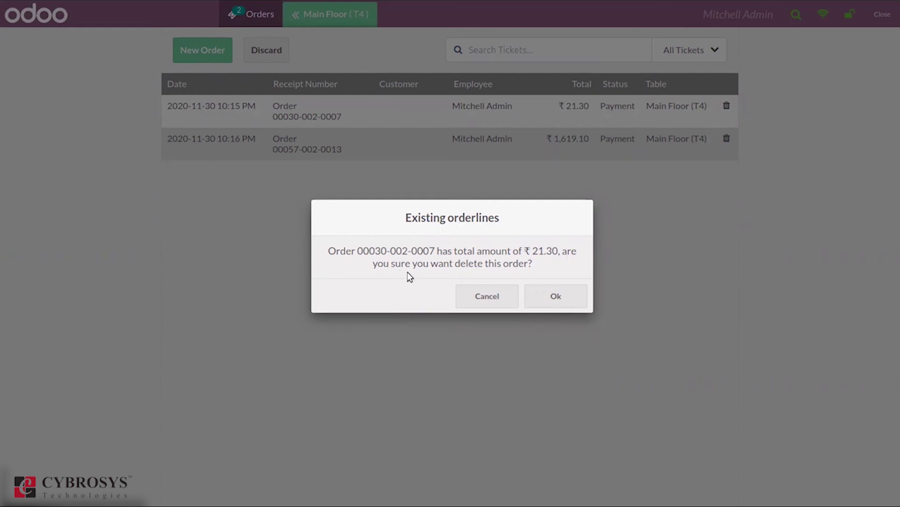
click(547, 295)
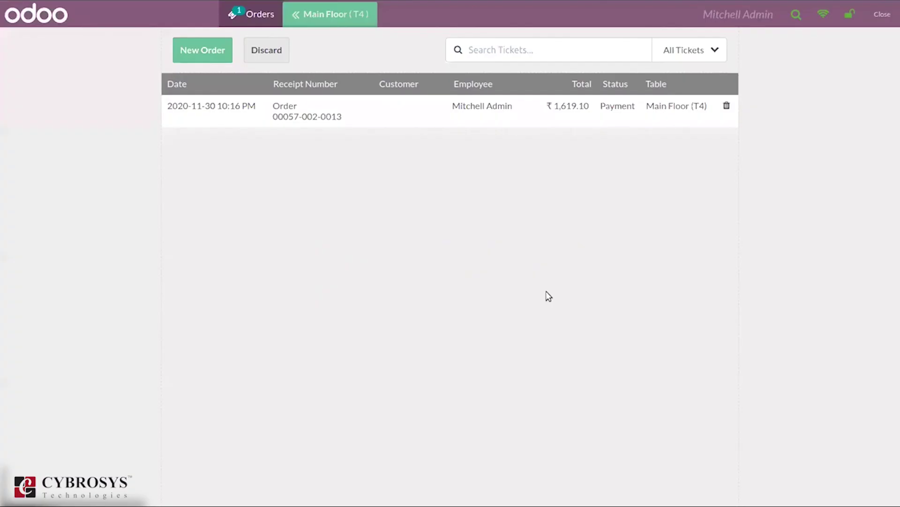
click(246, 19)
click(246, 107)
click(675, 55)
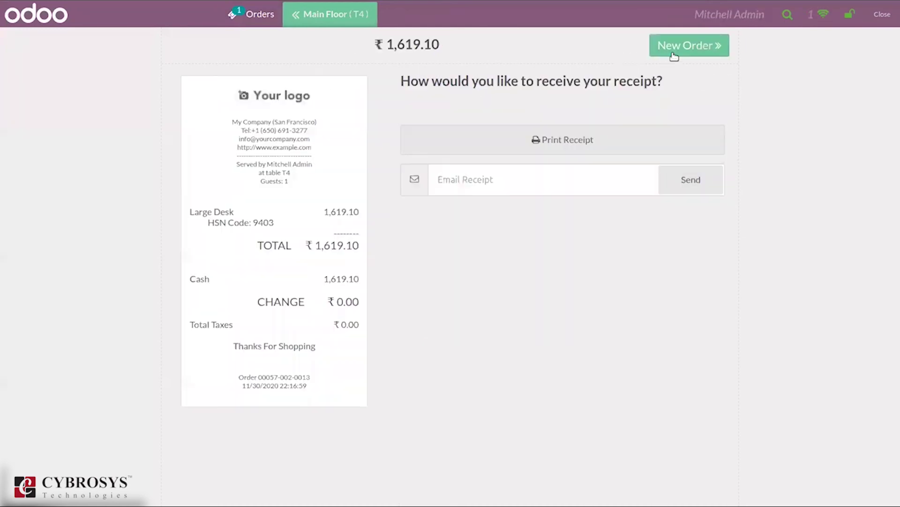
click(674, 56)
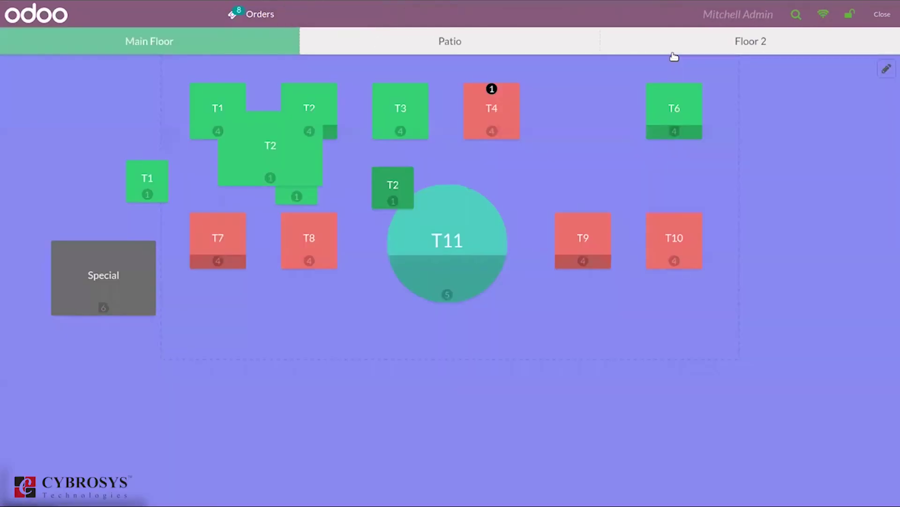
- Open table T4 on the Main Floor, lock the register, and log in as the other listed cashier
click(499, 114)
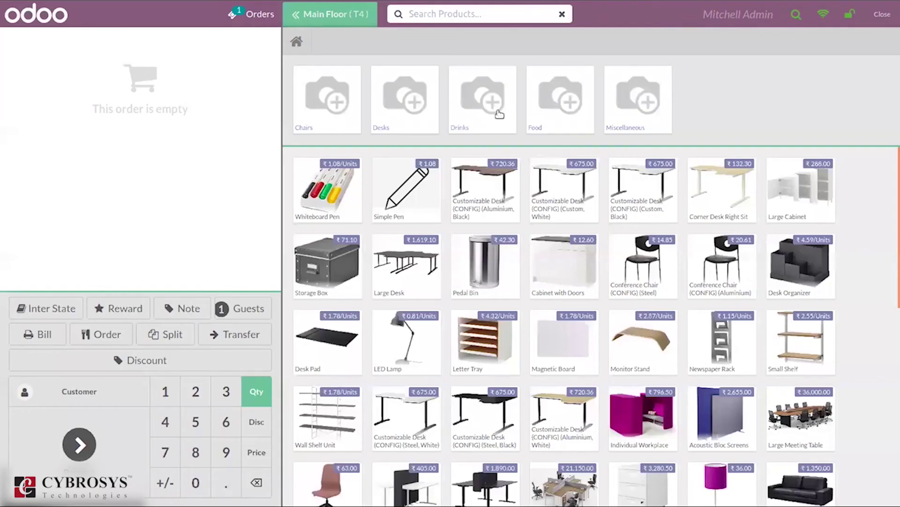
click(850, 18)
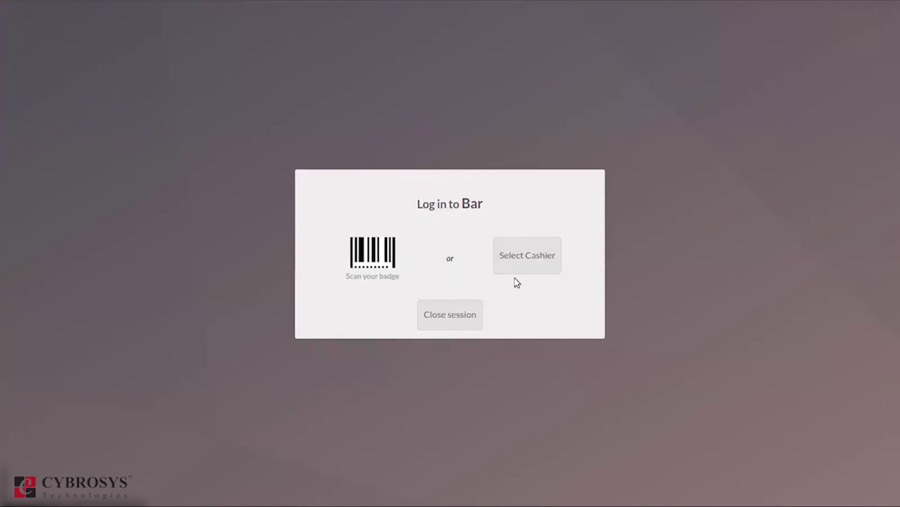
click(527, 263)
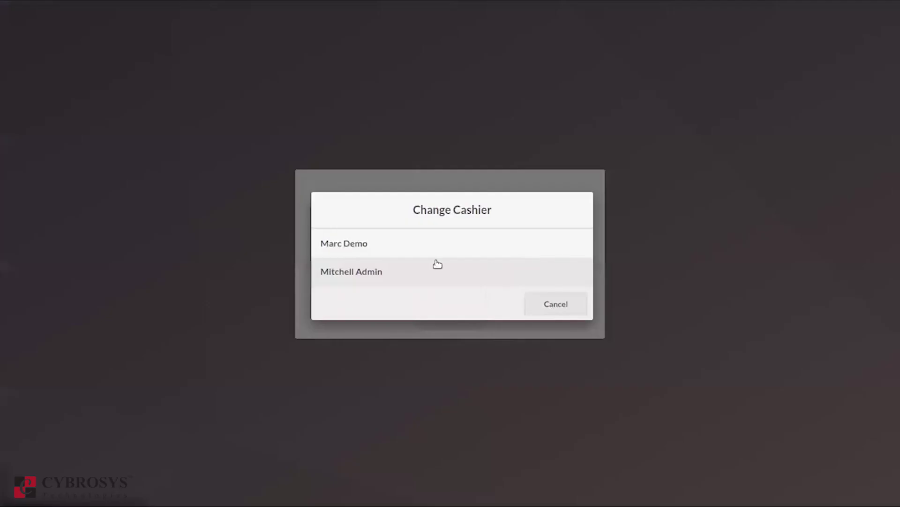
click(388, 242)
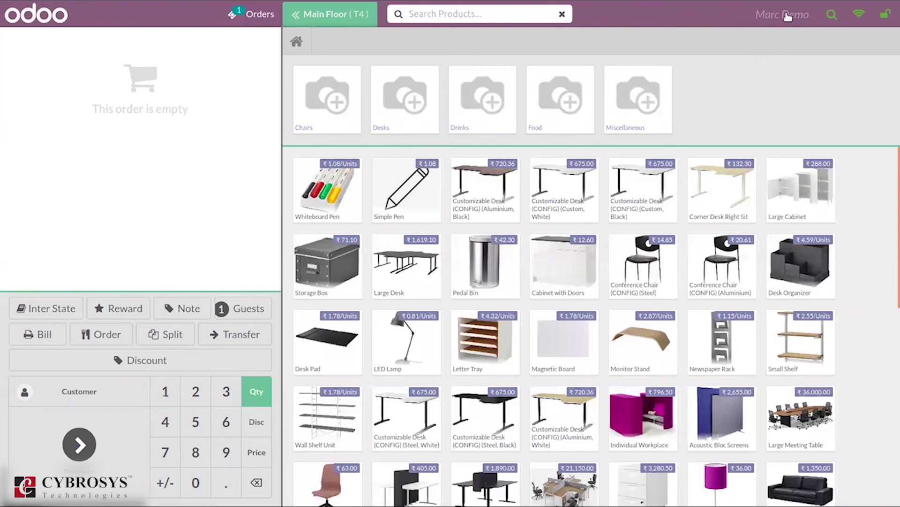
- Search the past orders for "deco" and return to the T4 order
click(834, 16)
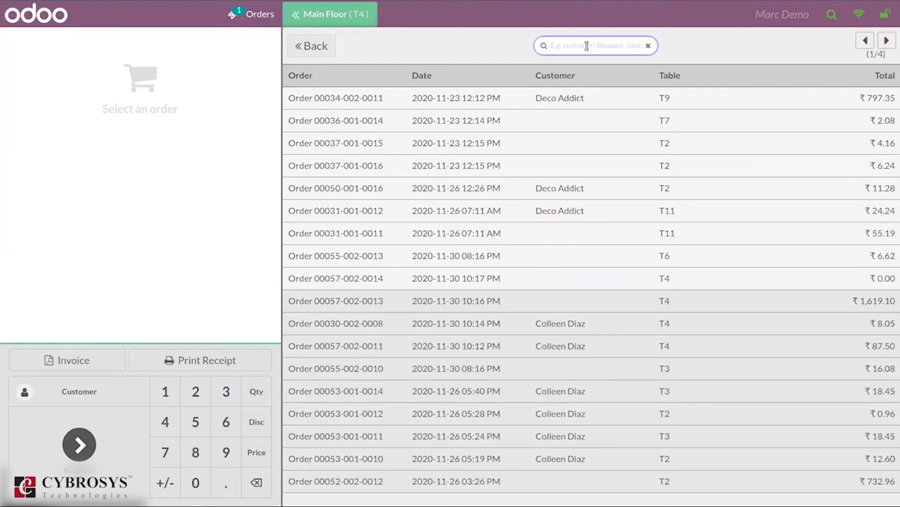
text(c)
key(BackSpace)
text(deco)
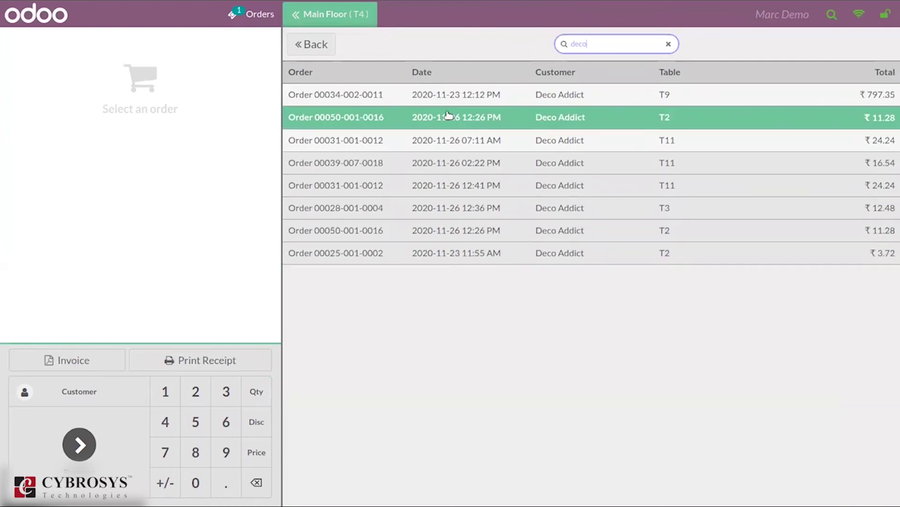
click(322, 46)
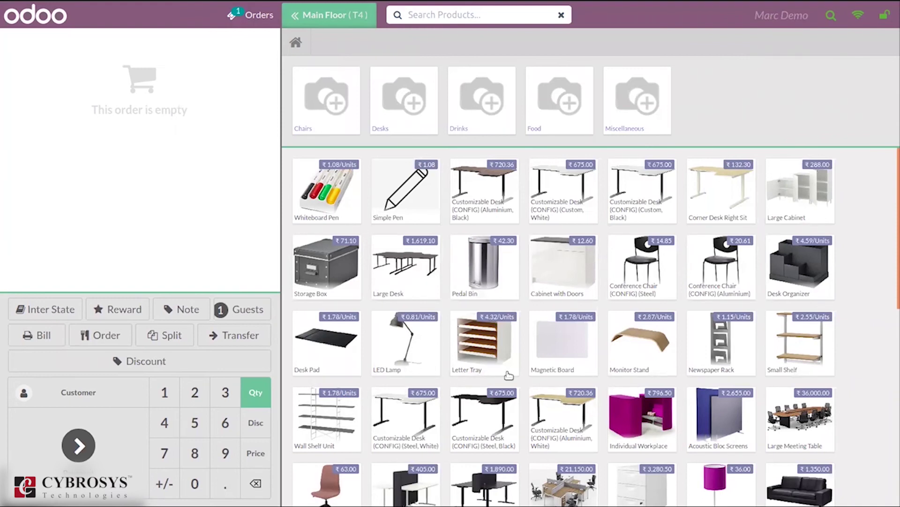
- Add a Cabinet with Doors with lot/serial number lot99435 to the T4 order
click(562, 259)
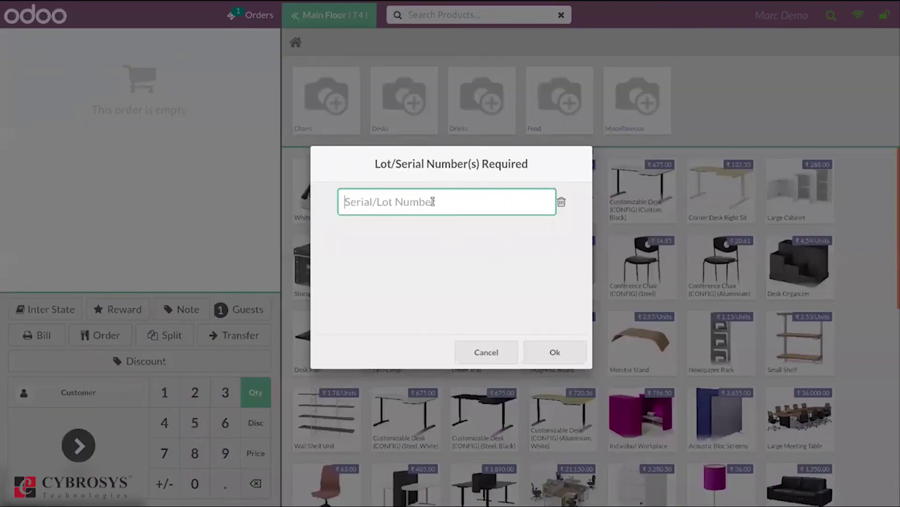
text(lot99435)
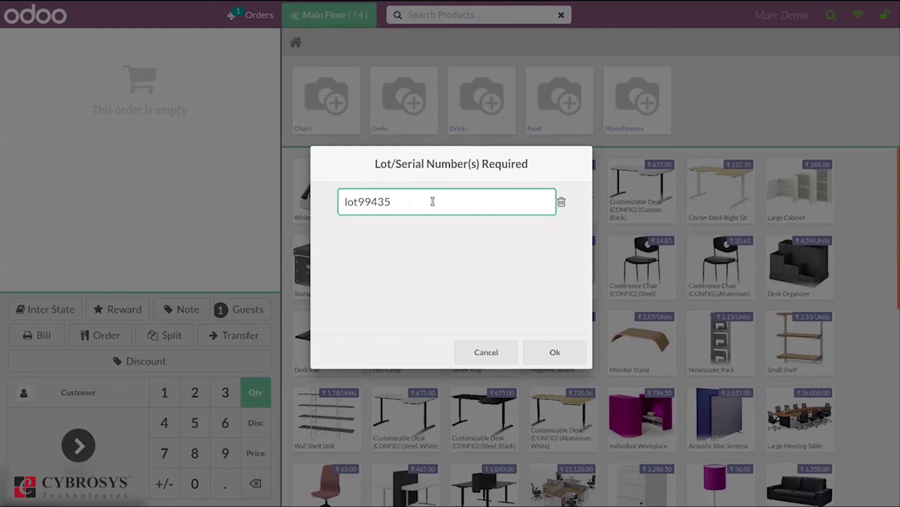
click(546, 353)
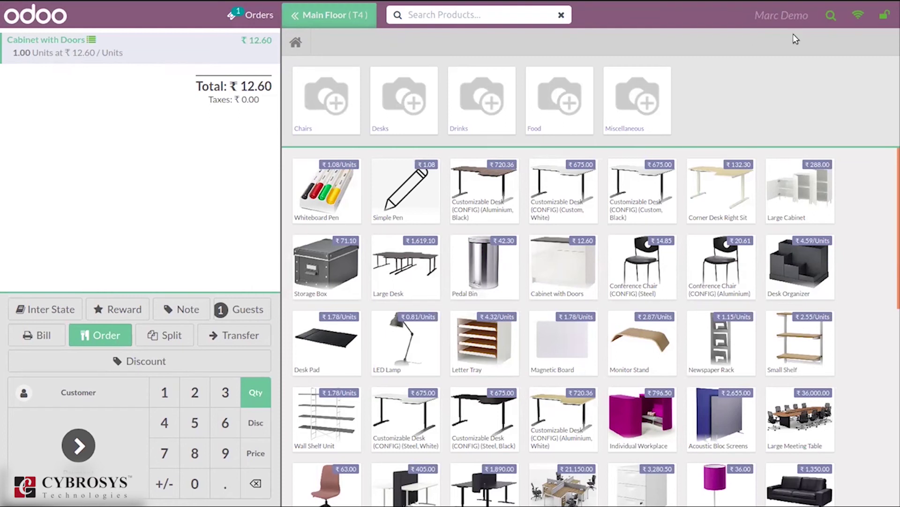
- Lock the Bar register, leave its session from the login screen, and open the session's closing form
click(887, 16)
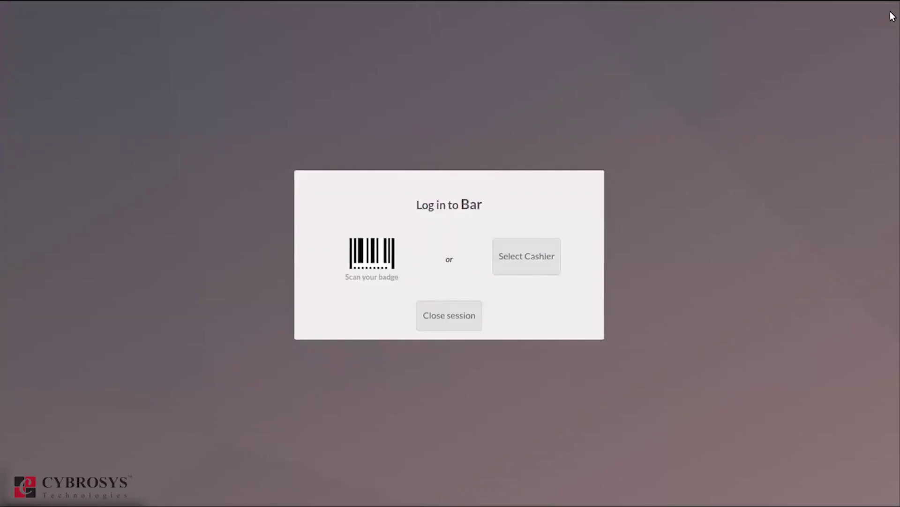
click(460, 318)
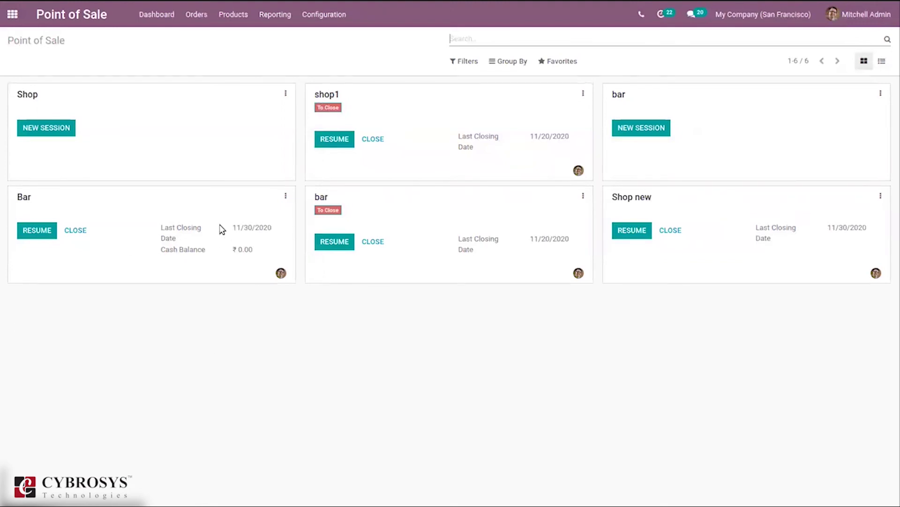
click(76, 231)
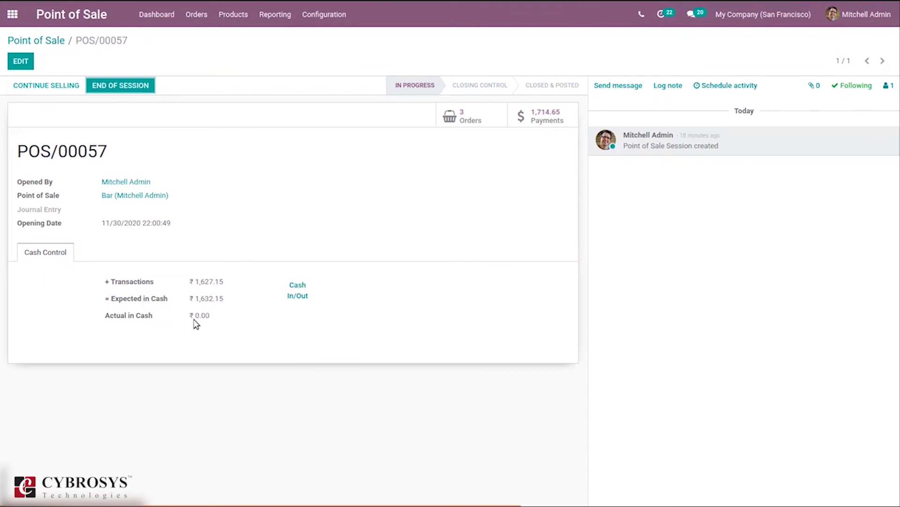
- Look at the Cash In/Out form without recording an amount, and open the session record for editing
click(301, 292)
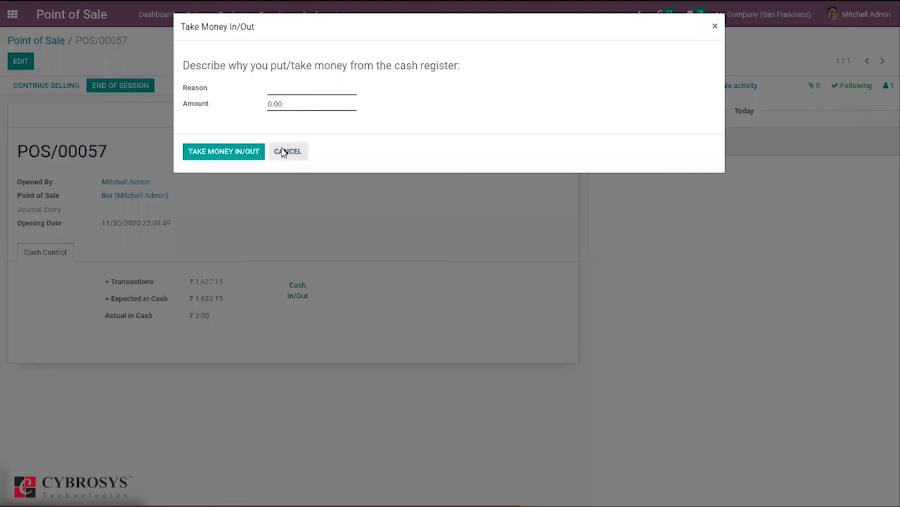
click(284, 152)
click(26, 64)
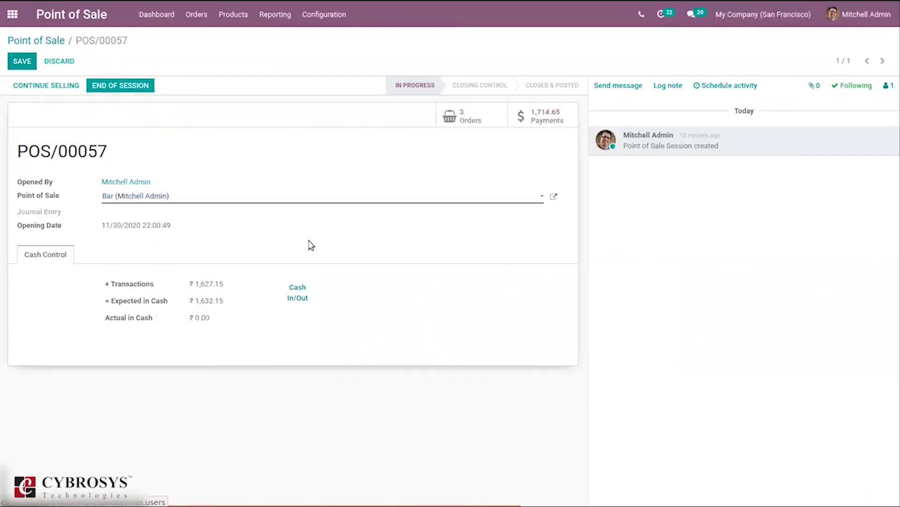
- Review the session's orders and payments, and return to the session record
click(463, 114)
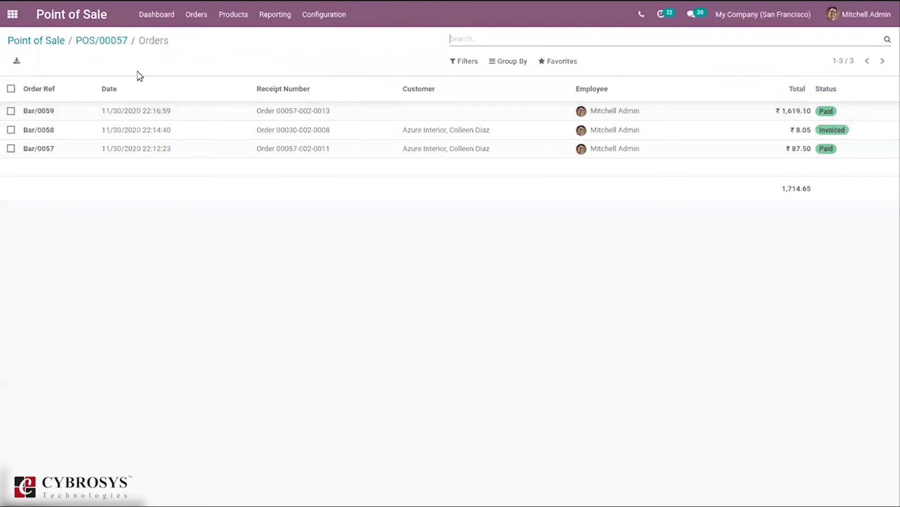
mouse_move(218, 5)
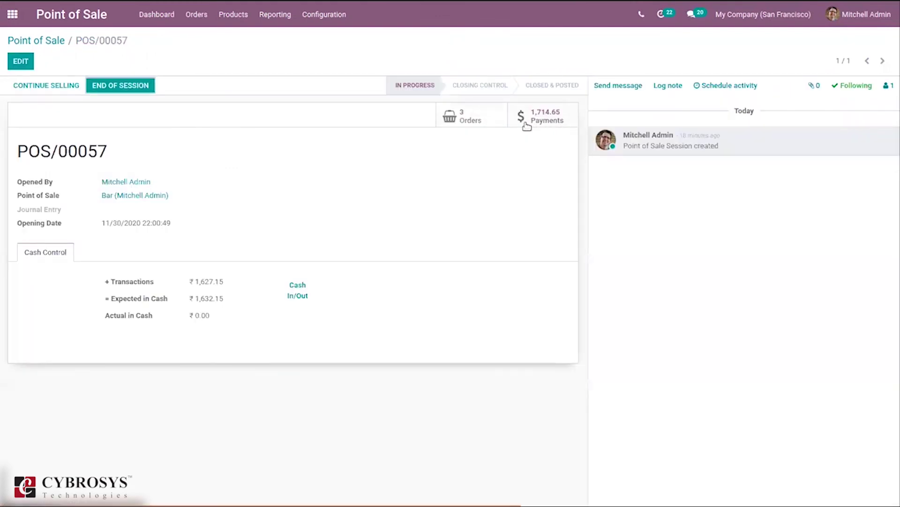
click(543, 122)
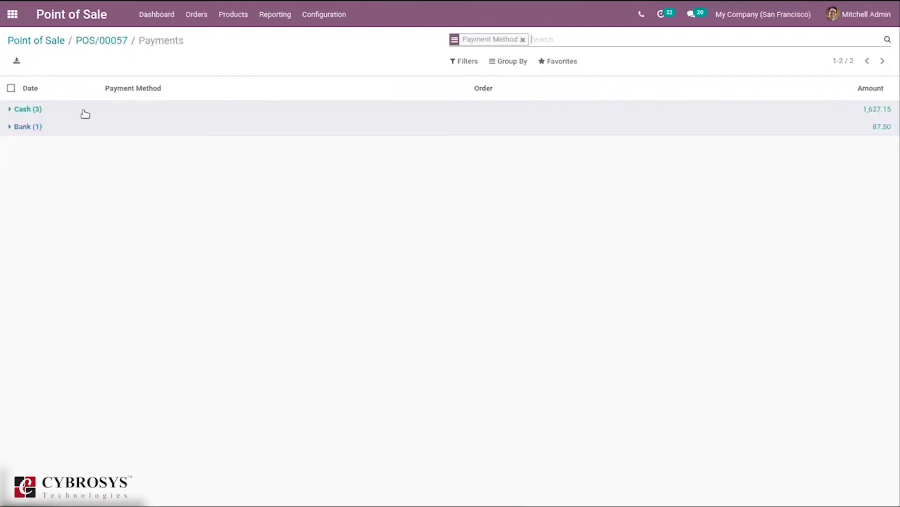
click(93, 41)
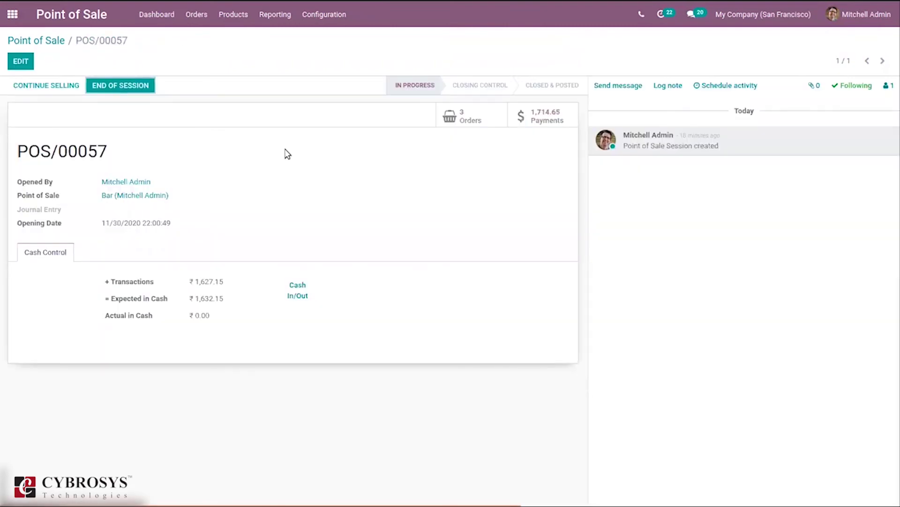
- End the Bar session and set its closing cash to ₹ 1,000.00 with a coins/bills line
click(102, 88)
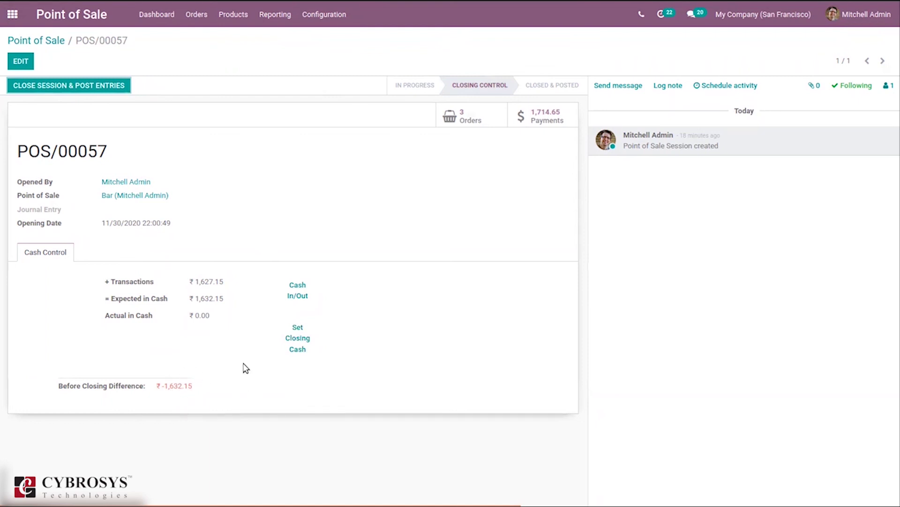
click(296, 341)
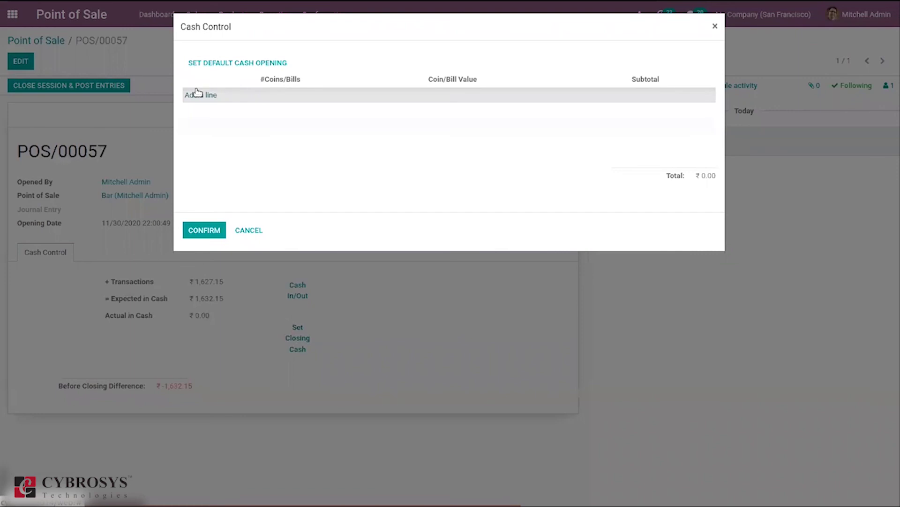
click(196, 96)
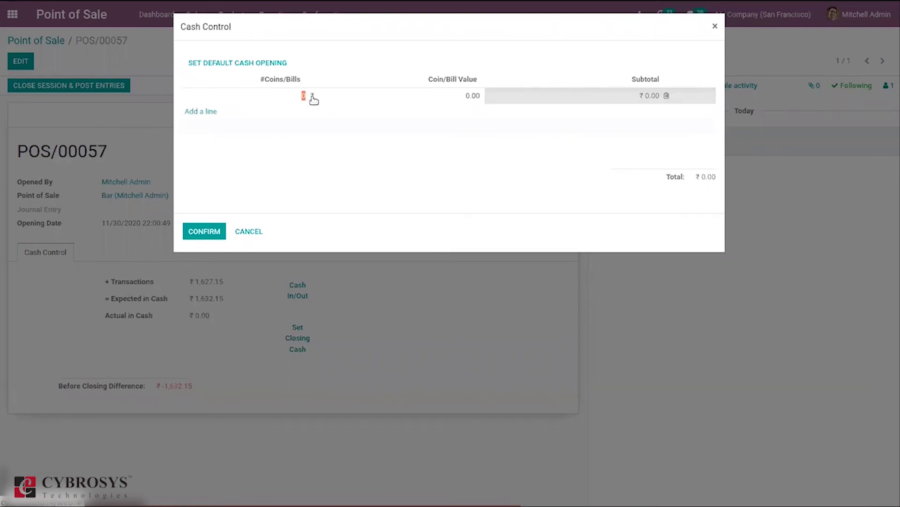
text(1)
click(473, 94)
text(100)
click(209, 232)
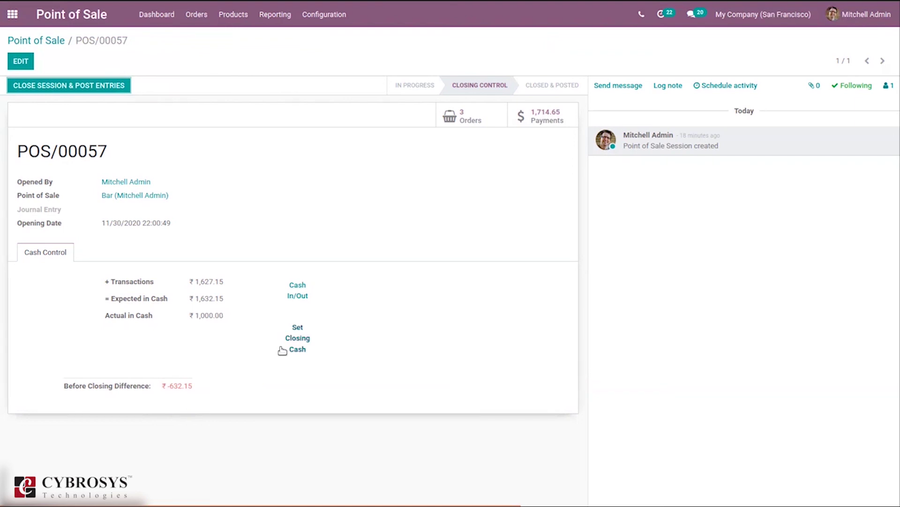
- Close the session and post its entries, accepting the cash difference
click(77, 88)
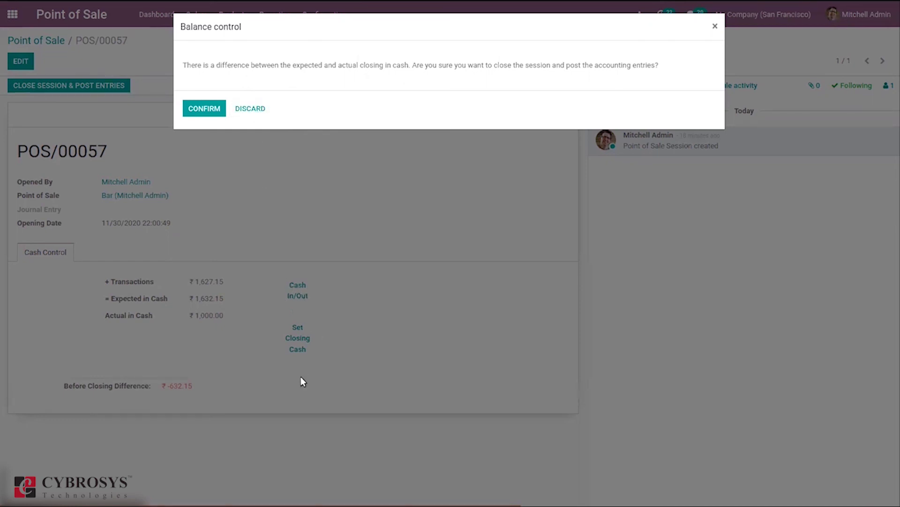
click(214, 110)
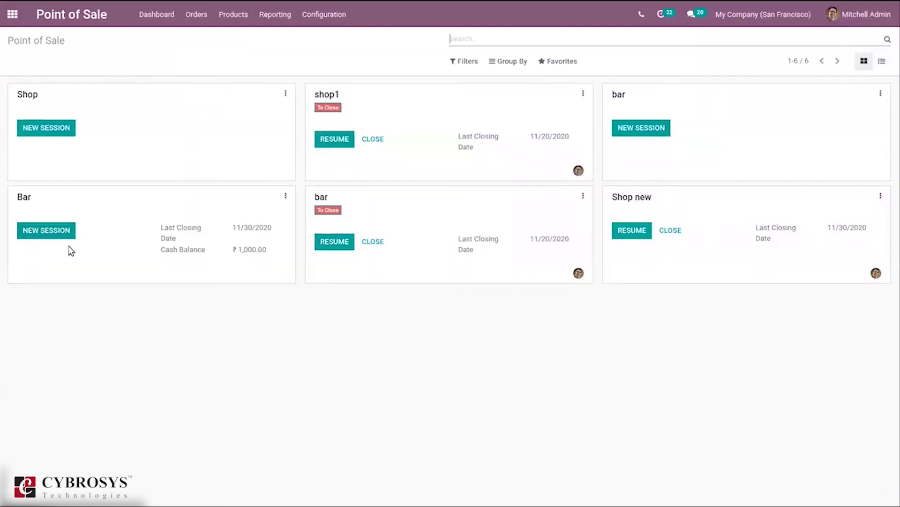
- Switch to Accounting, open the Profit and Loss report, and view the journal items of the Cash Difference Loss account
click(12, 16)
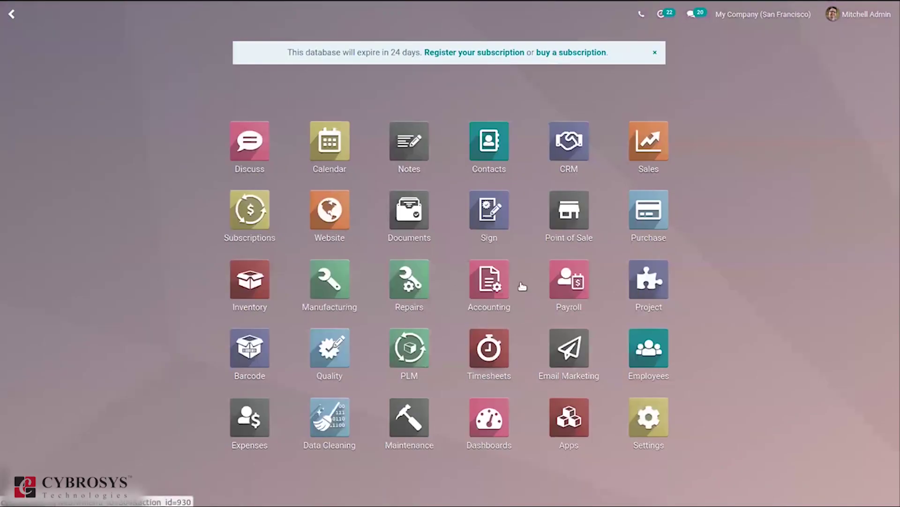
click(448, 325)
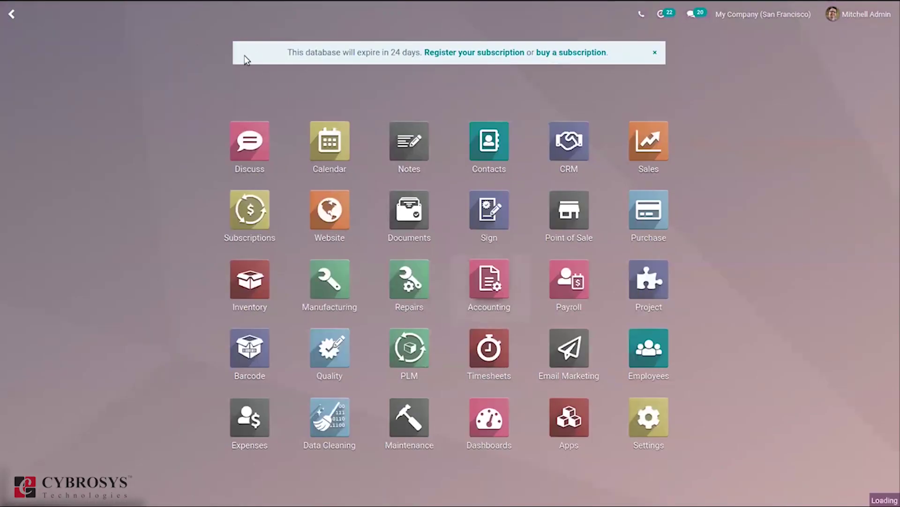
key(F11)
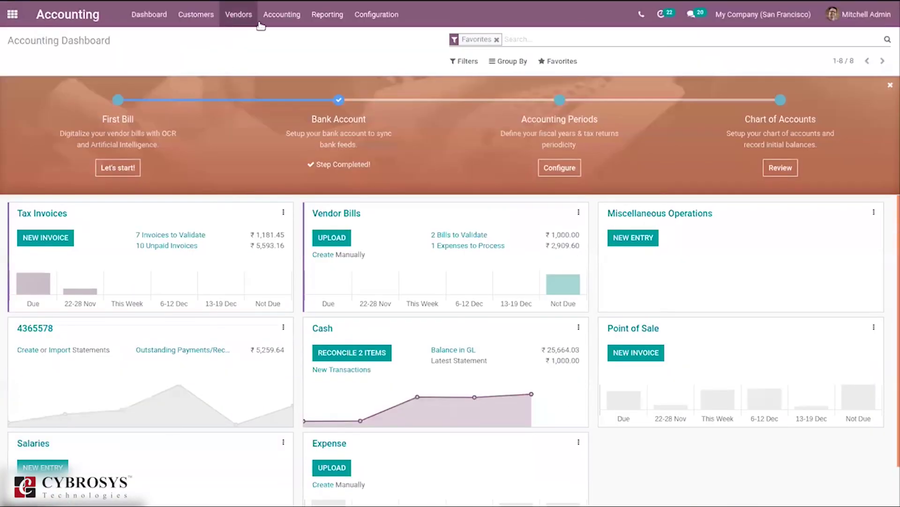
click(344, 13)
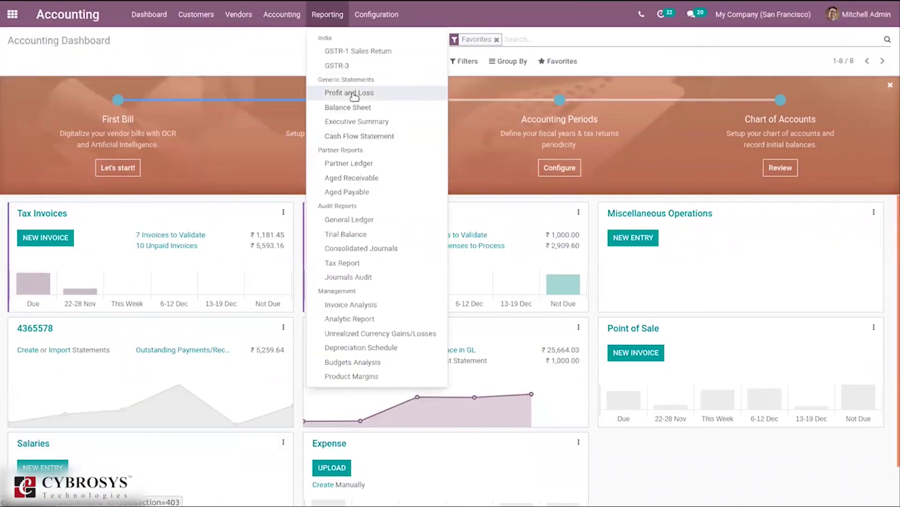
click(351, 92)
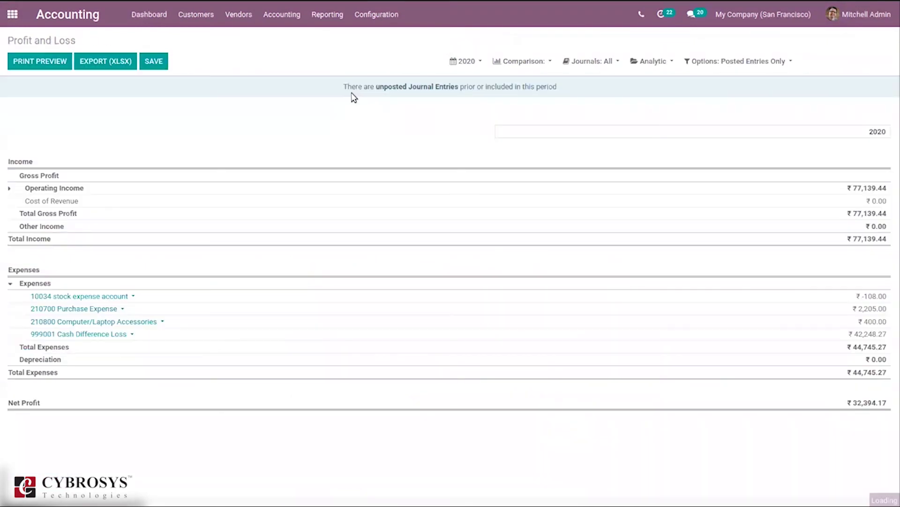
click(80, 334)
click(43, 365)
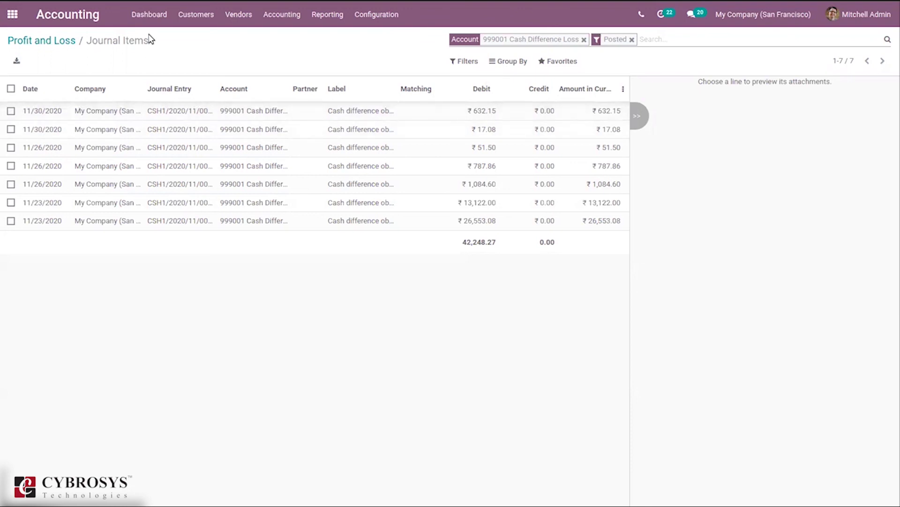
- Switch to the Point of Sale app and look at the Bar card's view, reporting and settings options
click(13, 14)
click(553, 212)
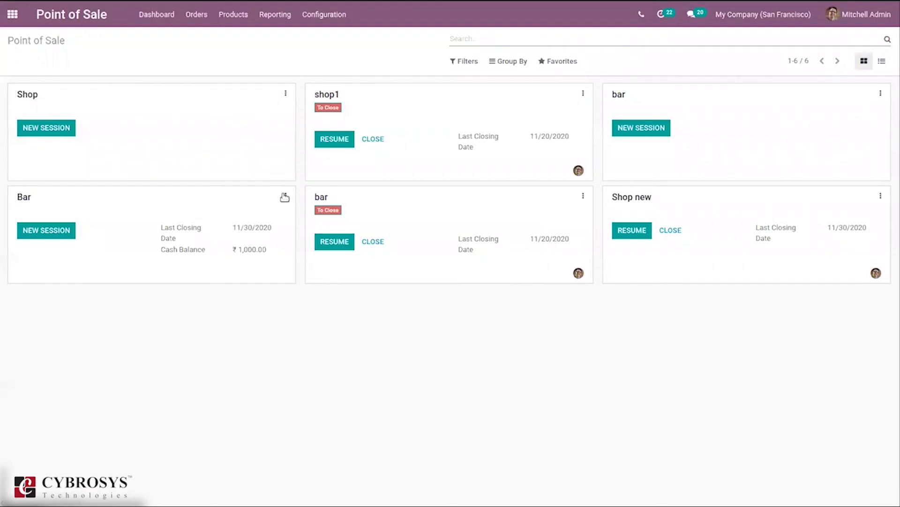
click(284, 197)
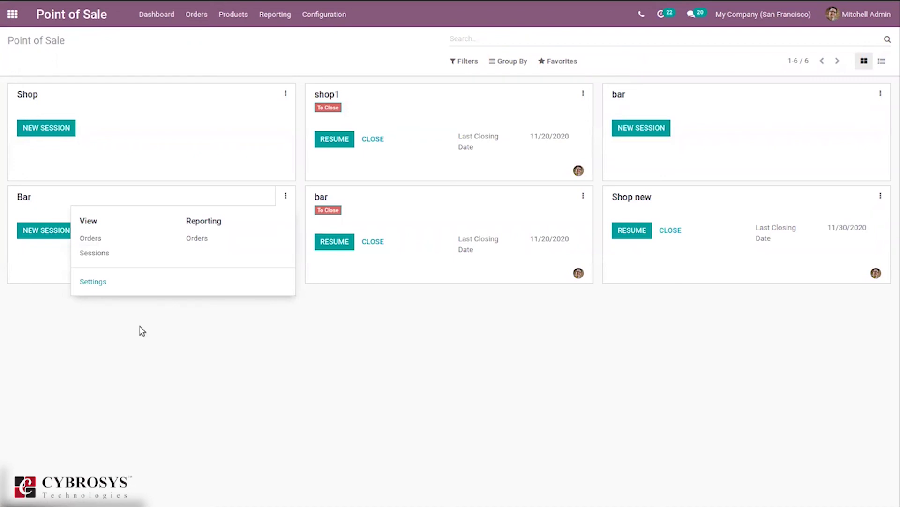
click(287, 197)
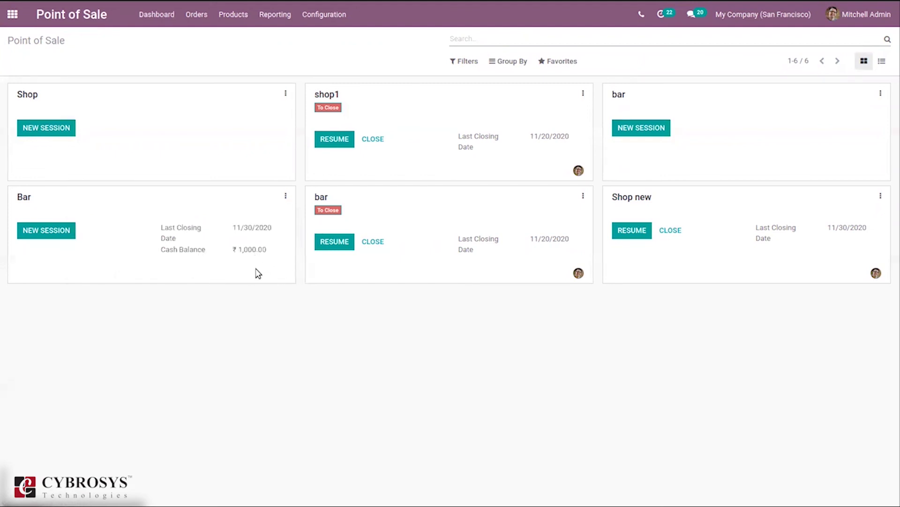
- Review the list of all point of sale orders and the list of all sessions
click(200, 19)
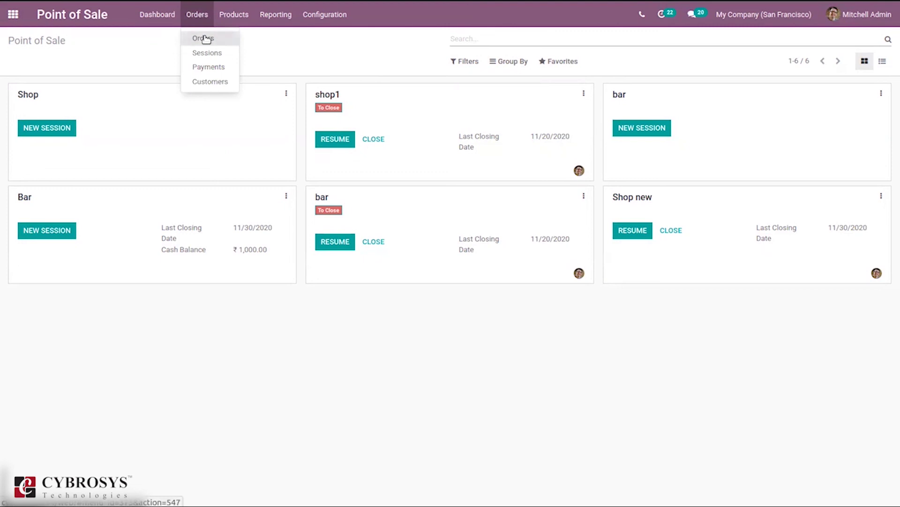
click(205, 39)
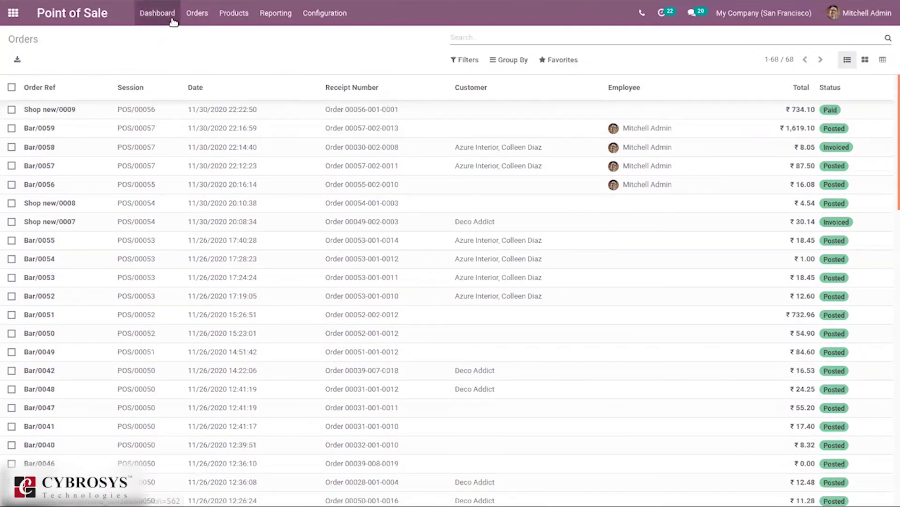
click(196, 13)
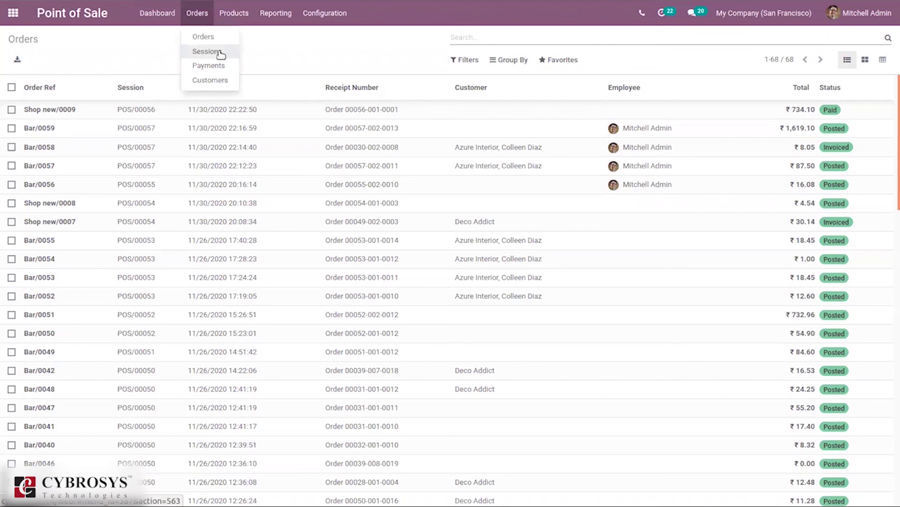
click(221, 54)
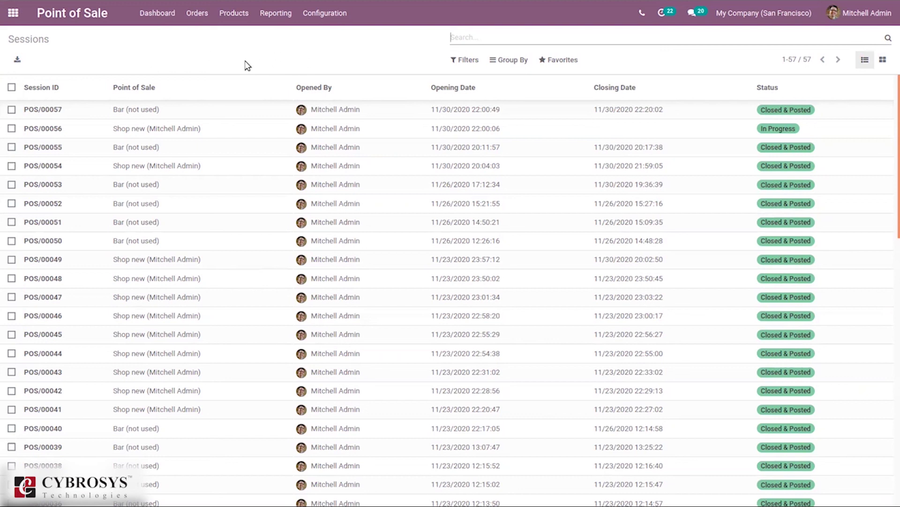
click(345, 88)
click(476, 94)
click(692, 79)
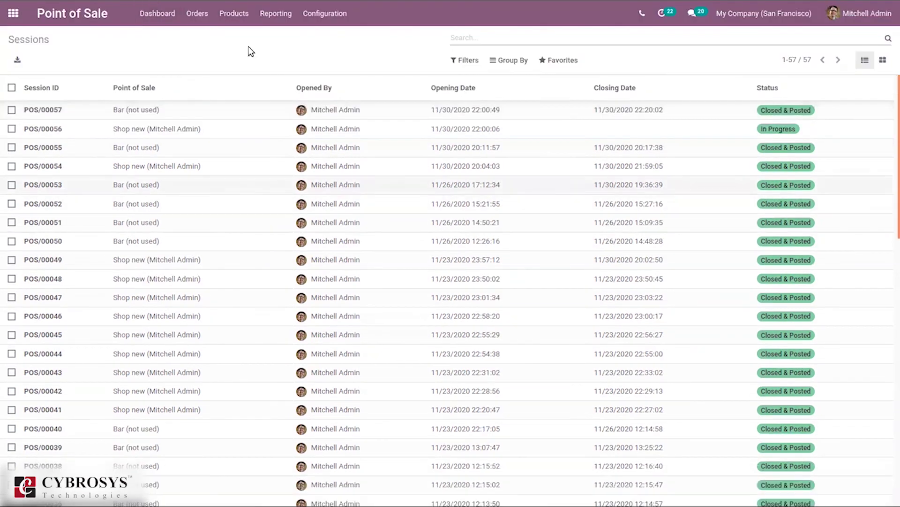
- Open the point of sale payments, expand the Cash group to inspect its payments, and collapse it again
click(199, 17)
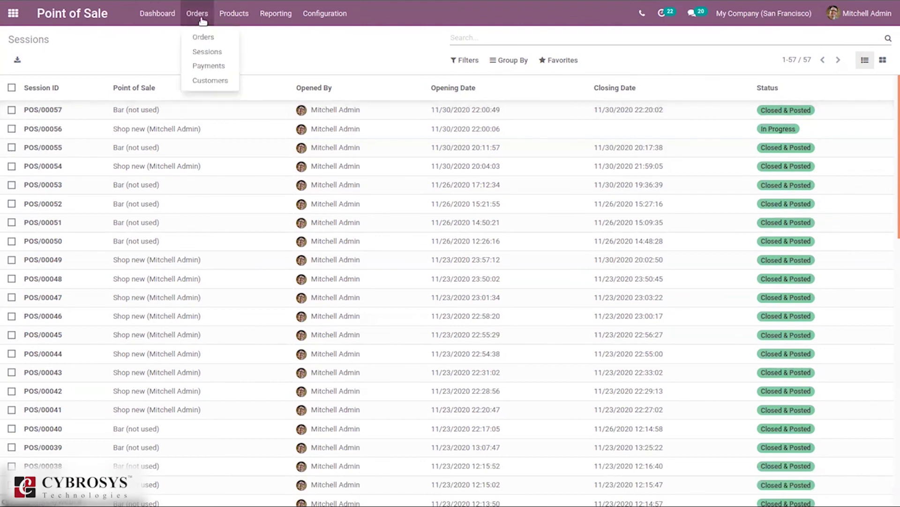
click(209, 65)
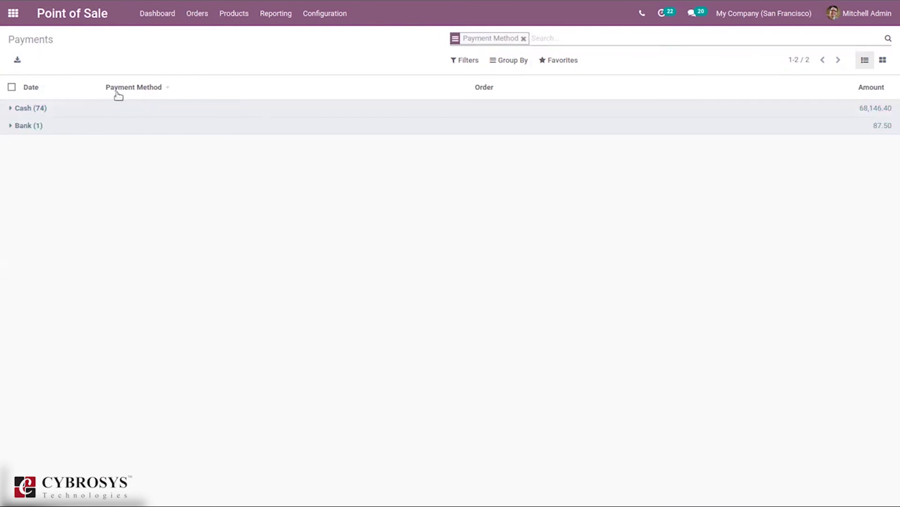
click(11, 111)
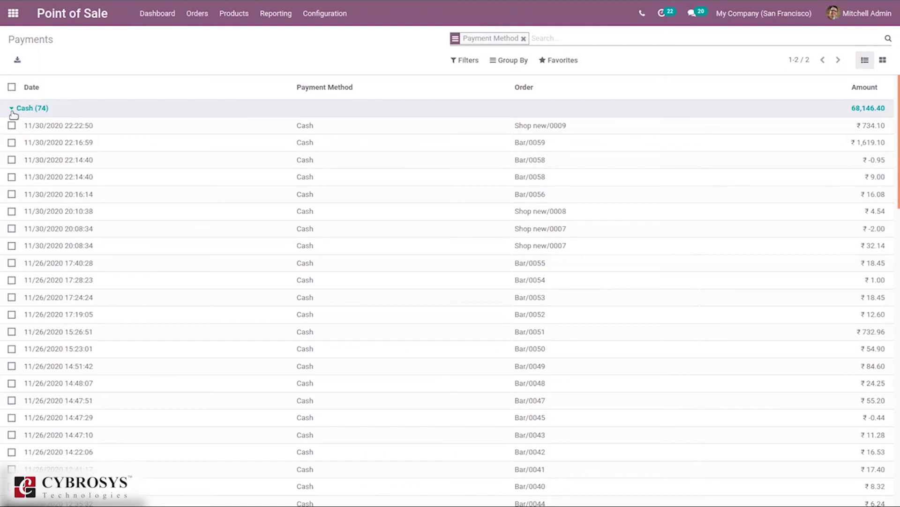
click(13, 112)
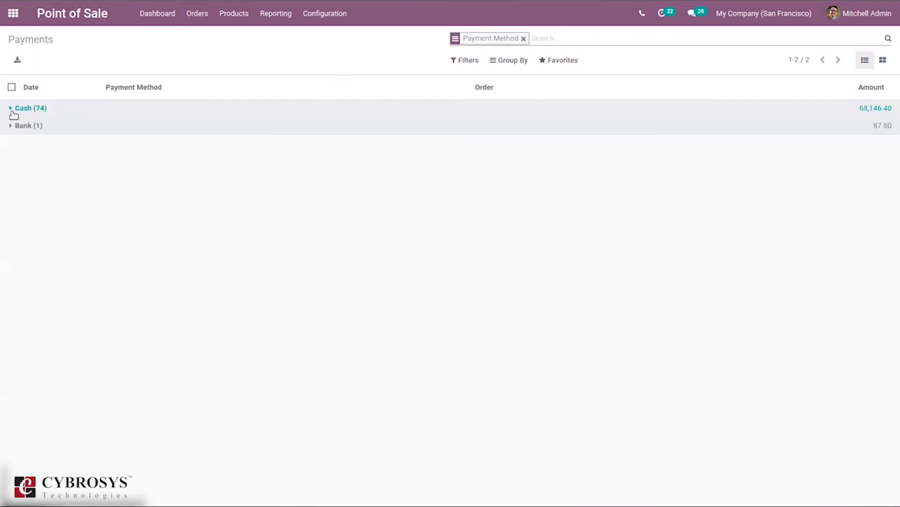
- Open the point of sale customers, look at the blank form for a new customer, and return to the customers
click(194, 20)
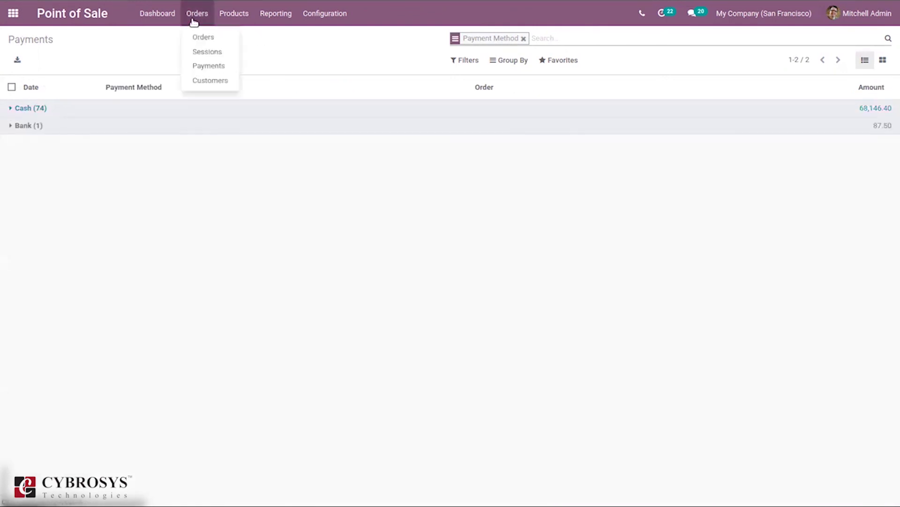
click(214, 82)
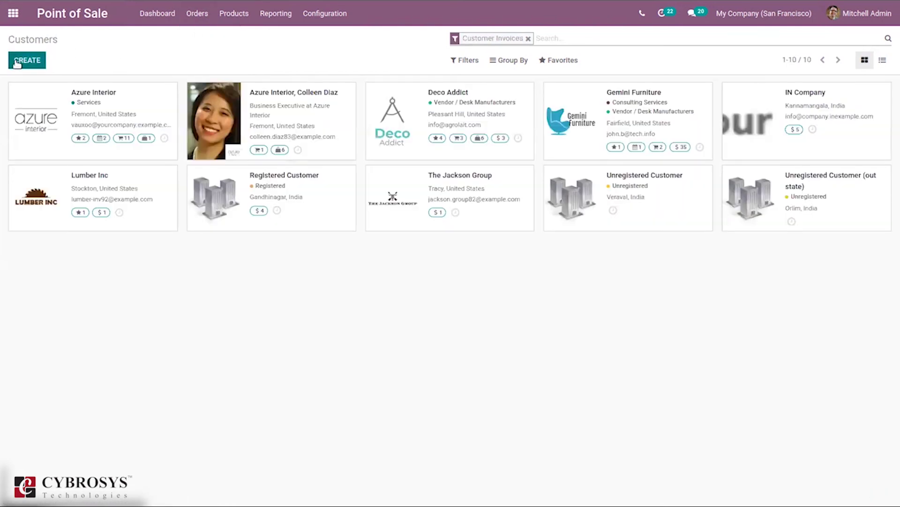
click(16, 64)
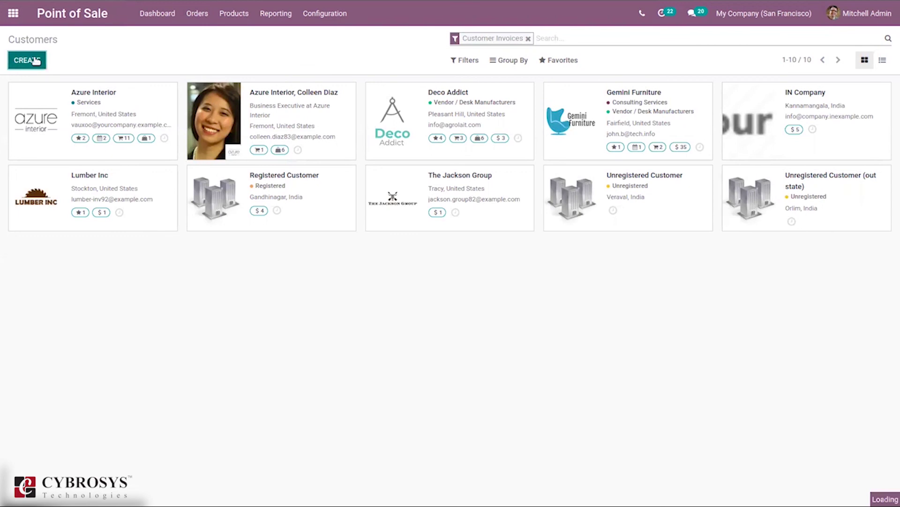
click(45, 40)
- Review the products and the product variants available in the point of sale
click(240, 14)
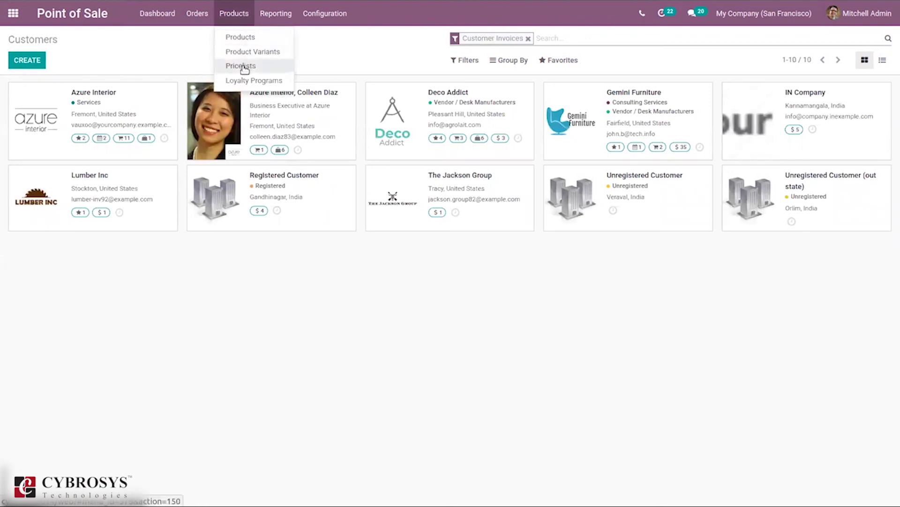
click(236, 37)
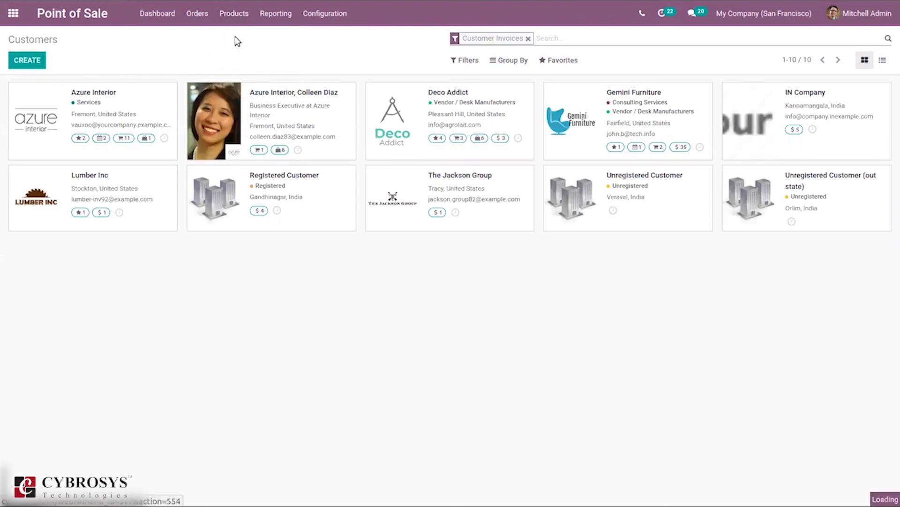
click(240, 11)
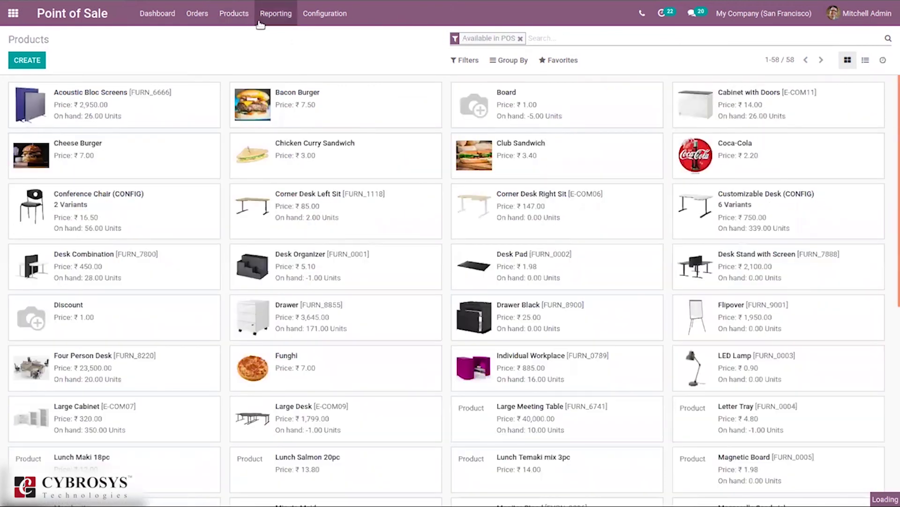
click(338, 17)
click(235, 13)
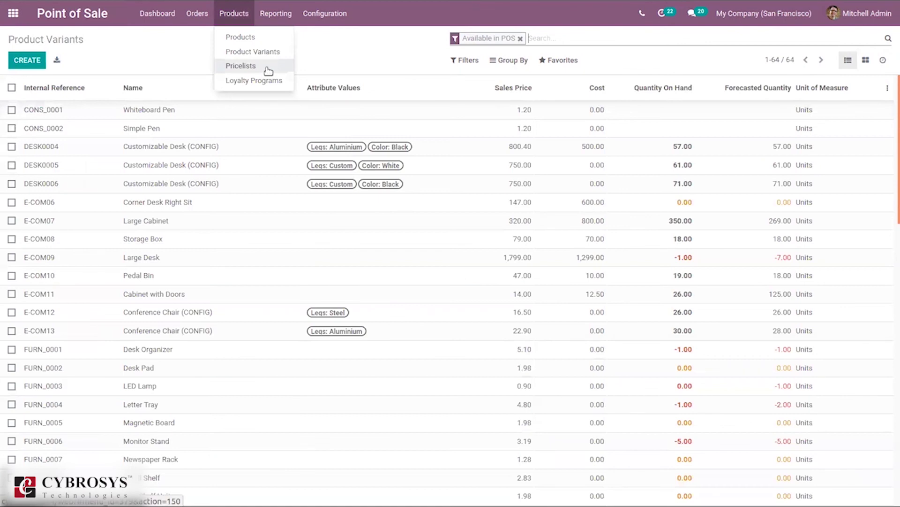
- Open the Orders Analysis report and set its measure to Count
click(277, 18)
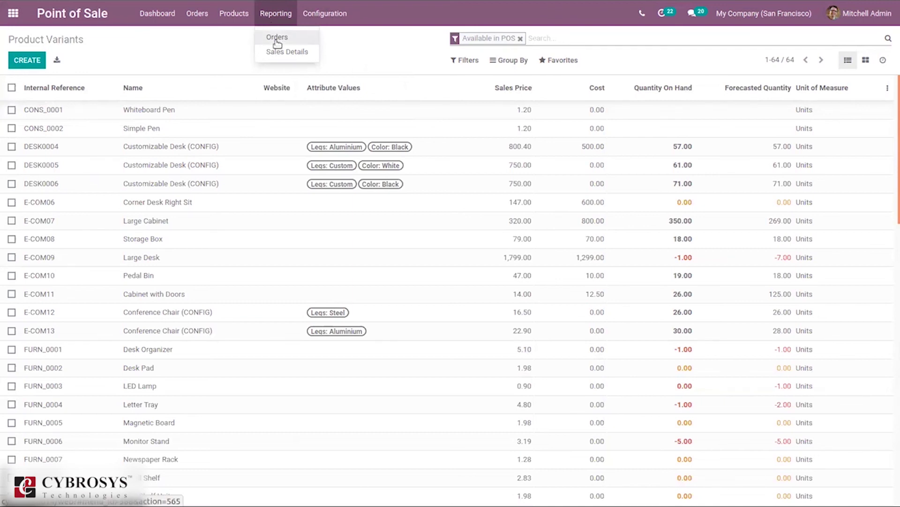
click(277, 38)
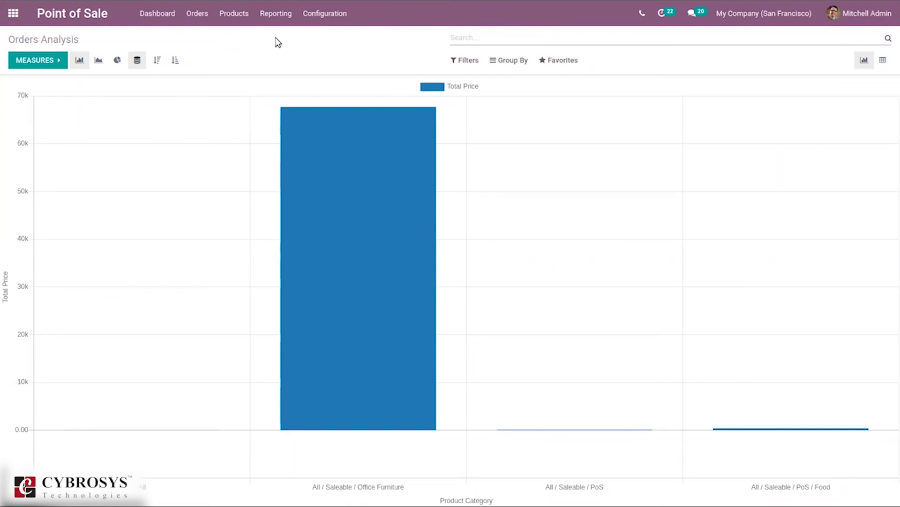
click(53, 59)
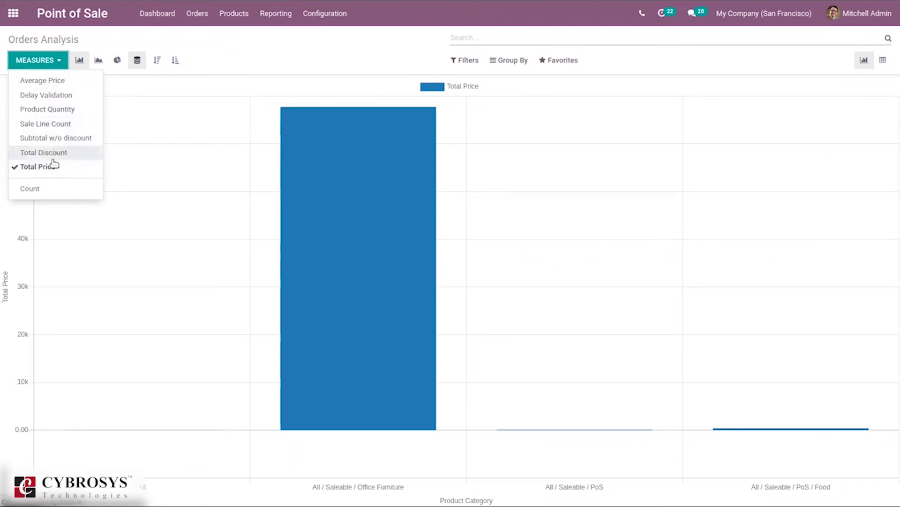
click(31, 189)
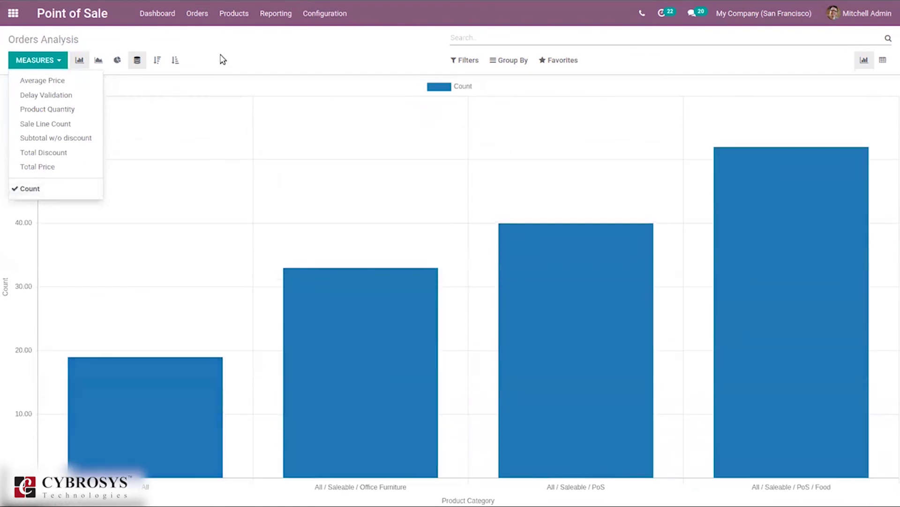
click(257, 54)
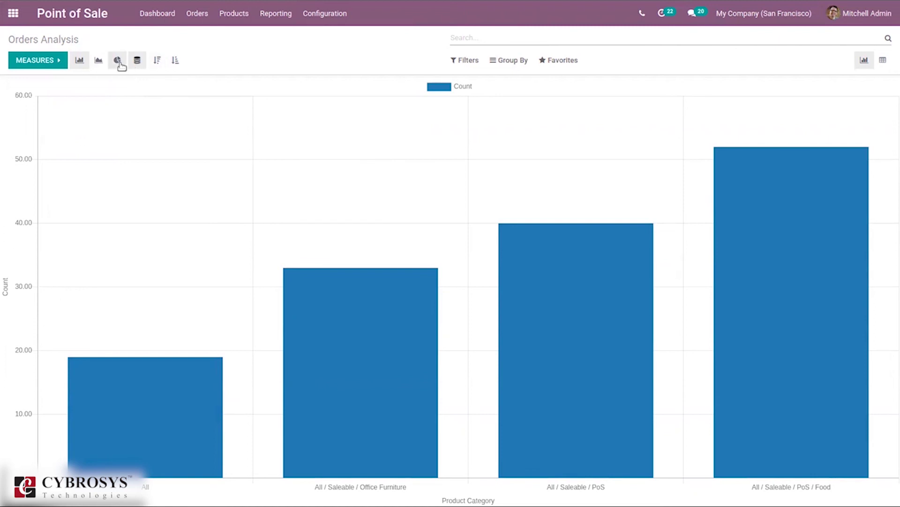
- View the order counts as pie, line and bar charts in descending and ascending order, and switch the analysis to the pivot table
click(118, 61)
click(98, 60)
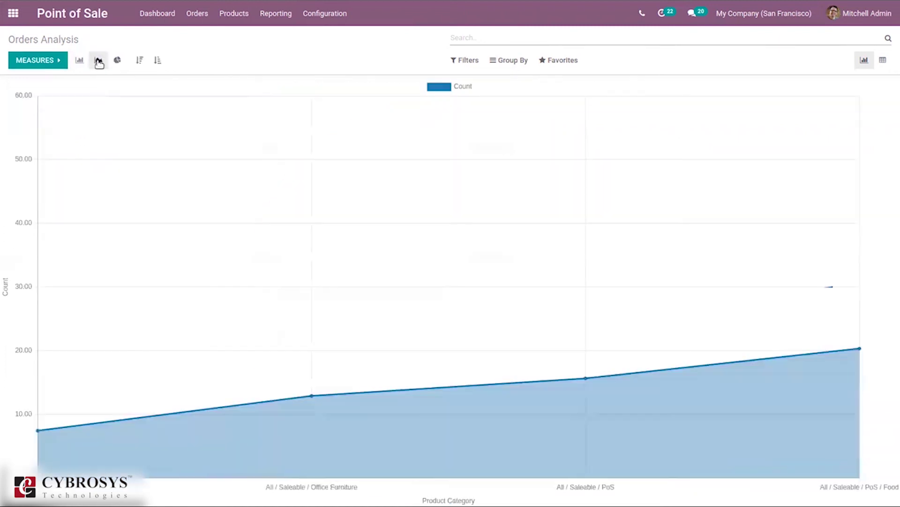
click(143, 61)
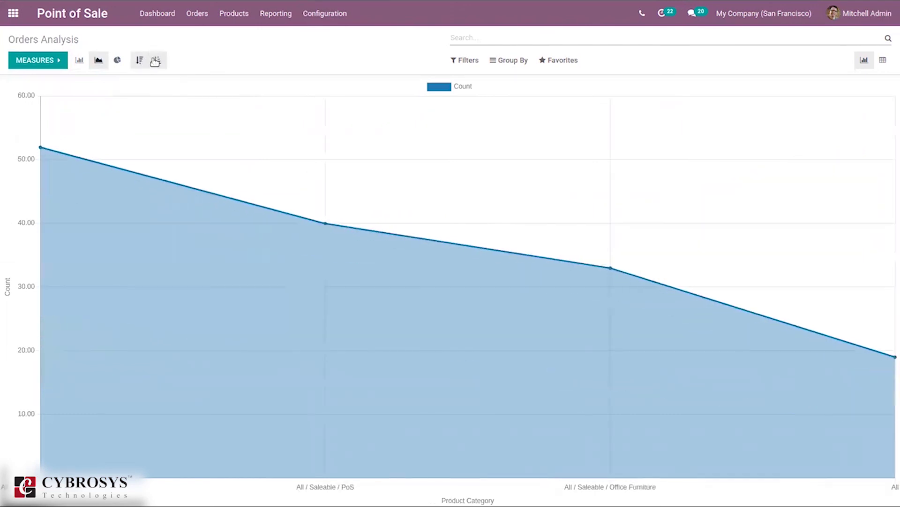
click(156, 61)
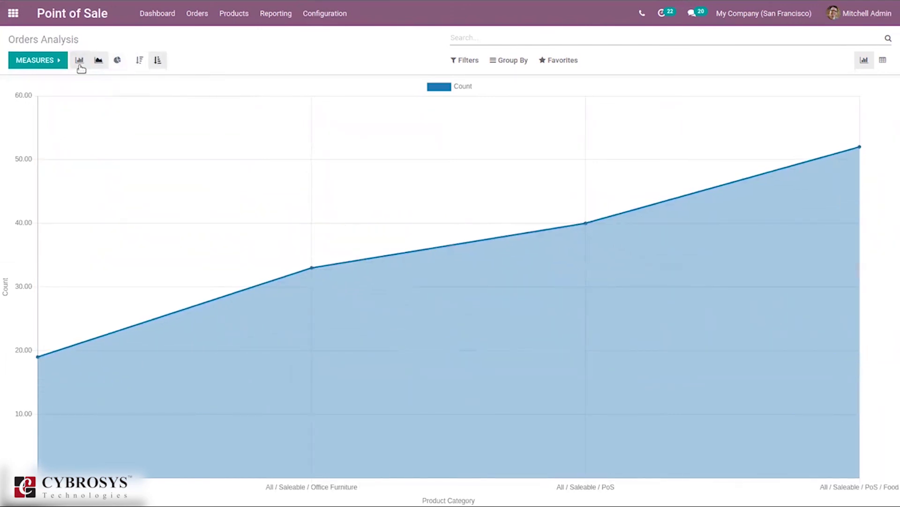
click(79, 64)
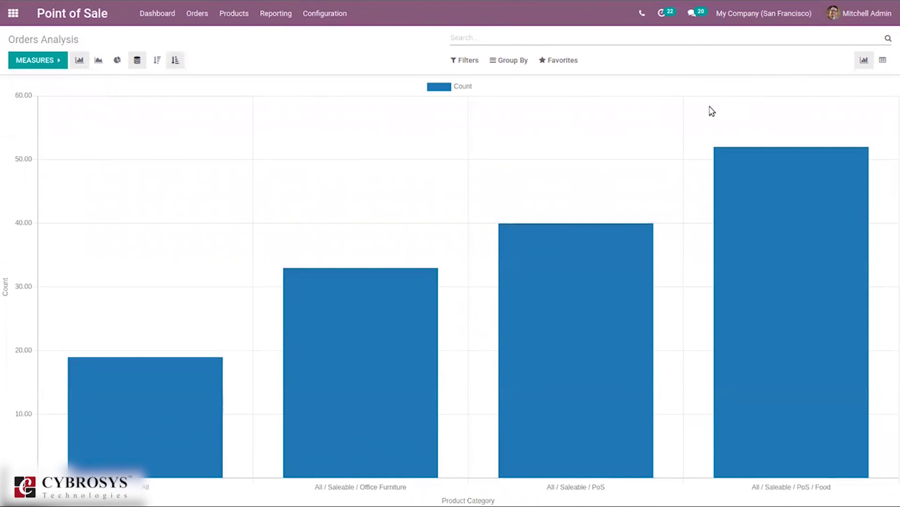
mouse_move(550, 407)
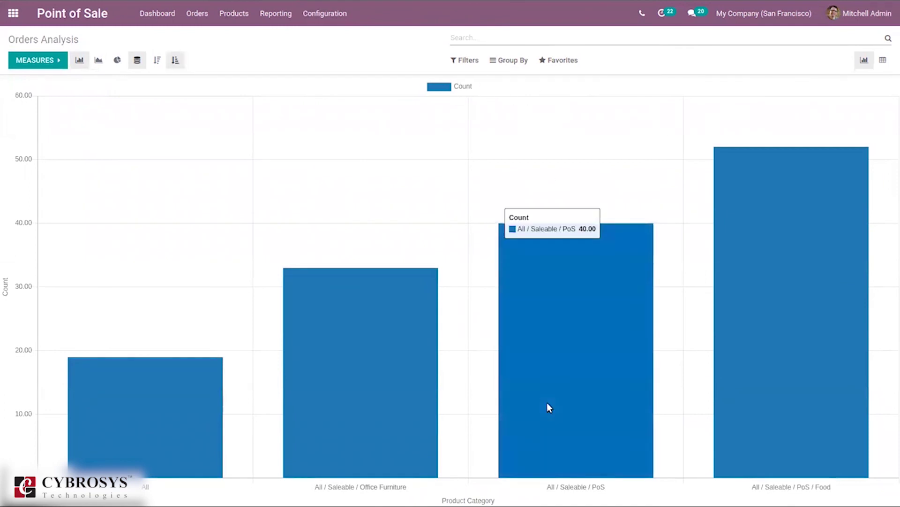
click(884, 61)
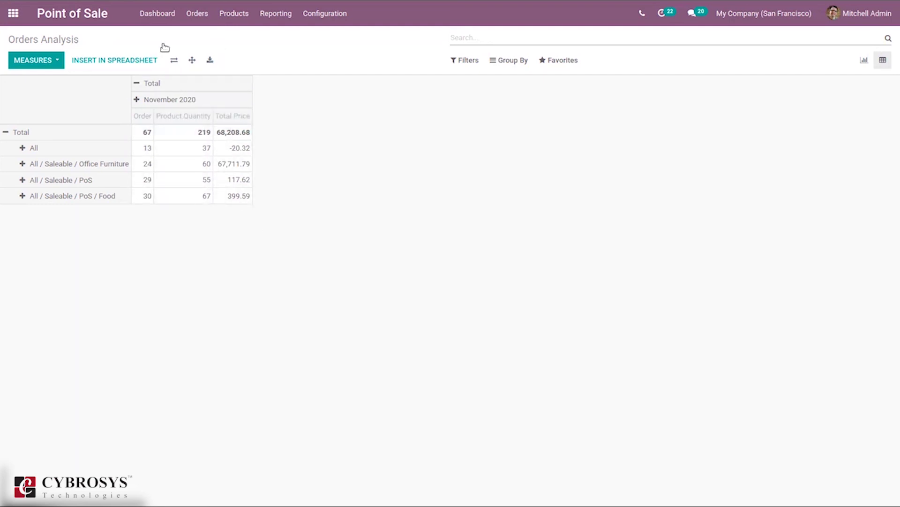
- Print the Sales Details report for the preset period and all listed points of sale, opening the PDF with Document Viewer
click(275, 13)
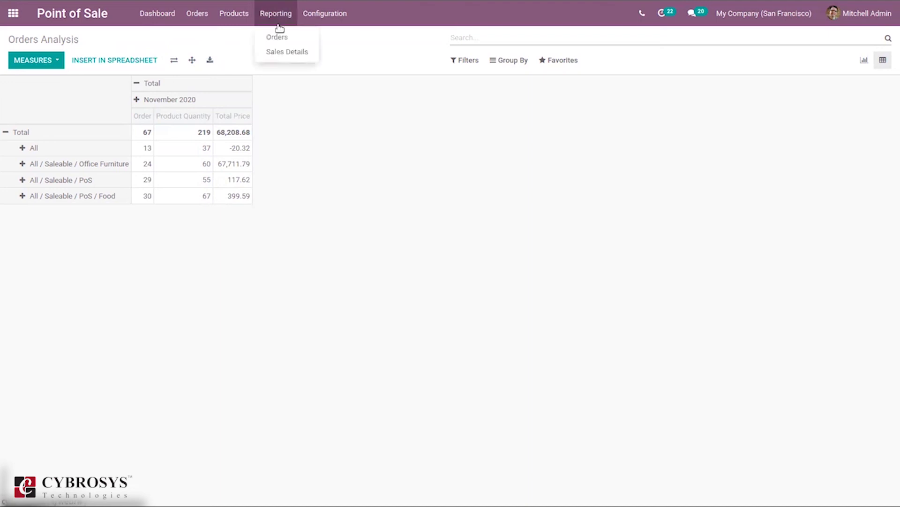
click(288, 55)
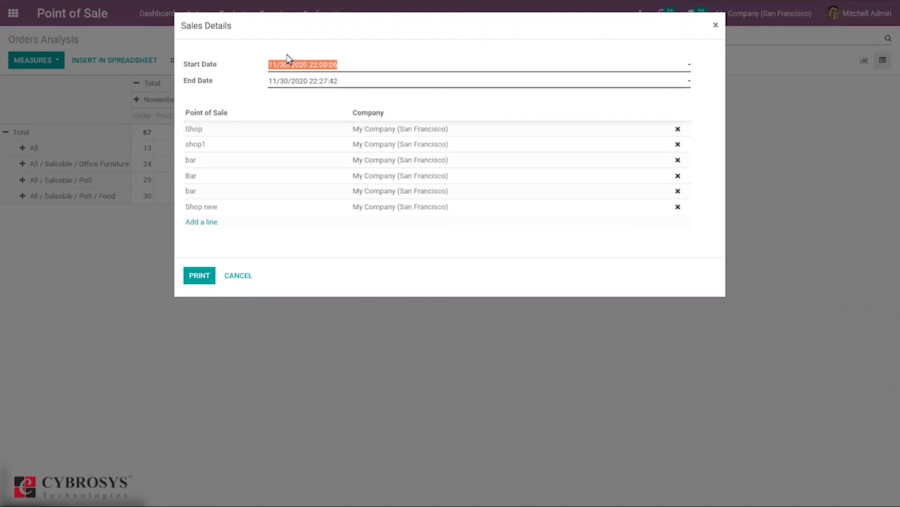
click(281, 63)
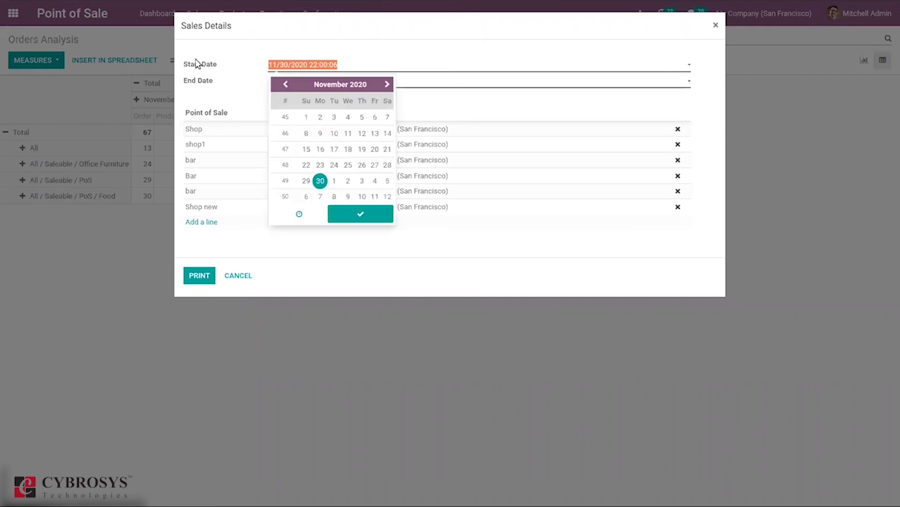
click(230, 56)
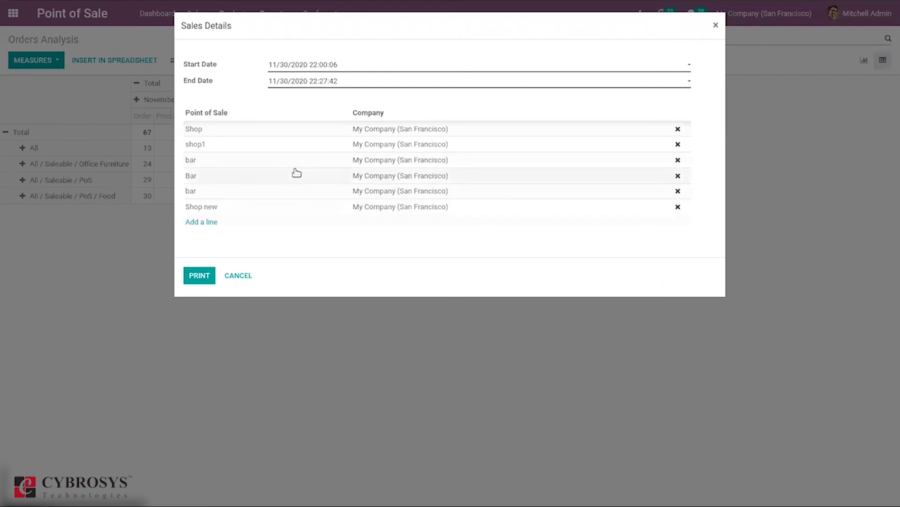
click(198, 277)
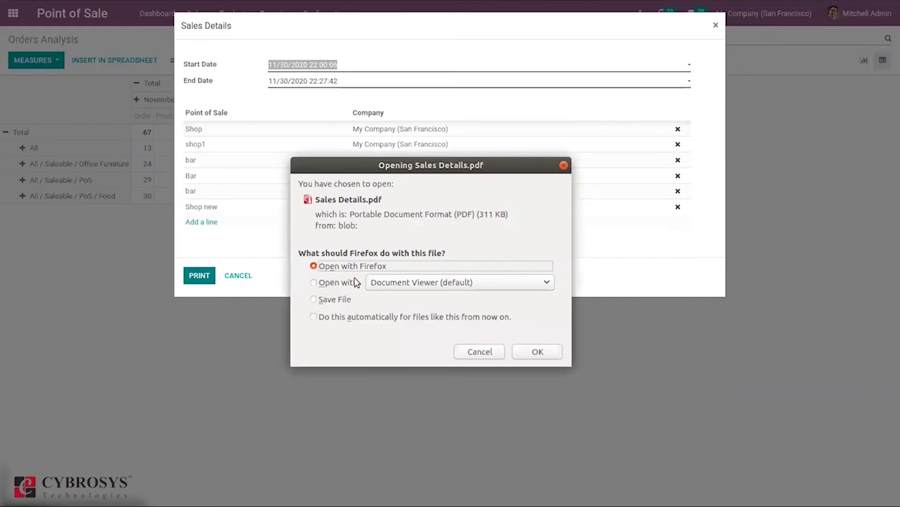
click(332, 283)
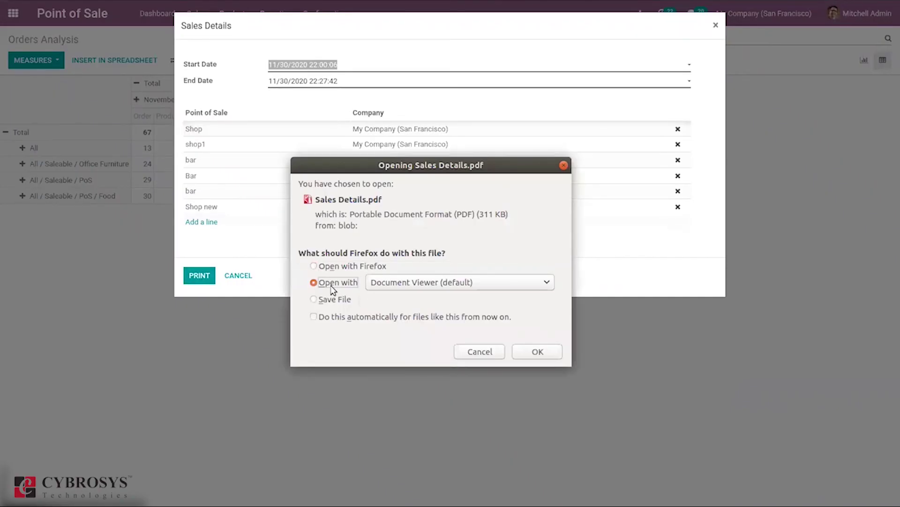
click(535, 350)
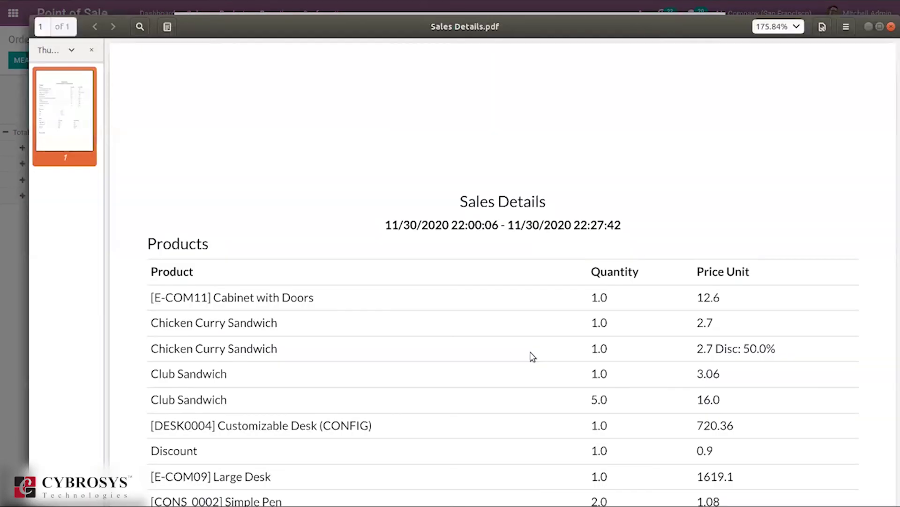
- Review the products, quantities and unit prices in the Sales Details PDF, and close it and the Sales Details dialog
drag(893, 150, 894, 170)
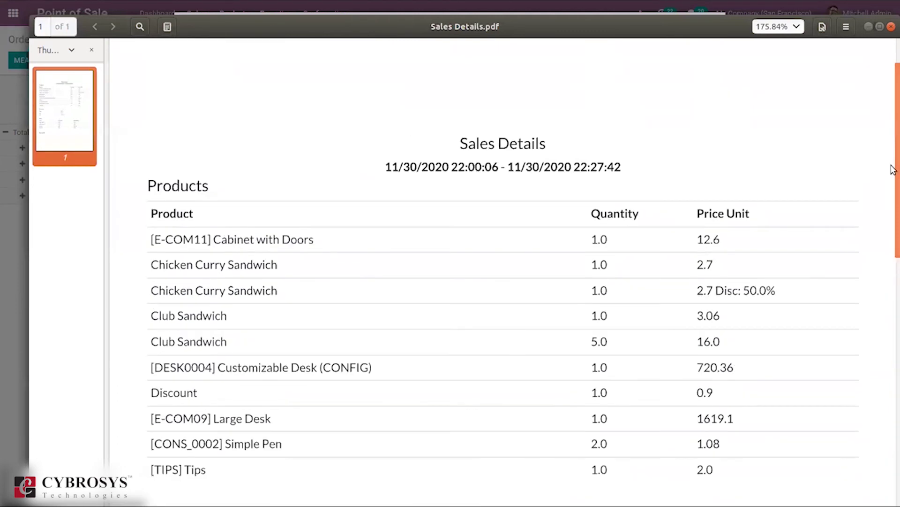
click(891, 27)
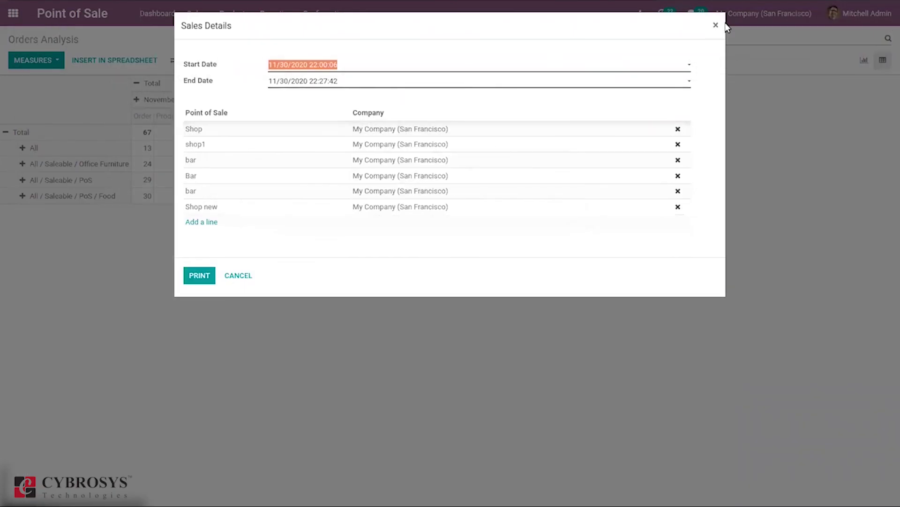
click(716, 26)
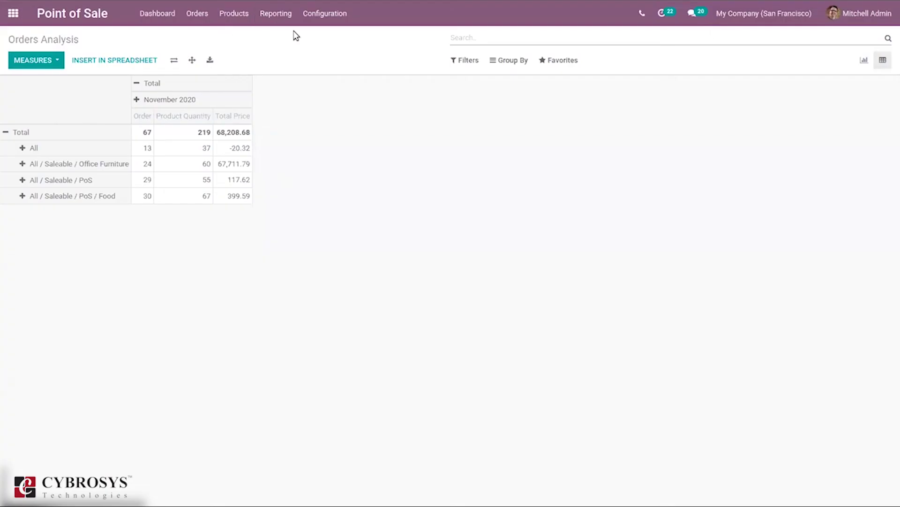
click(274, 24)
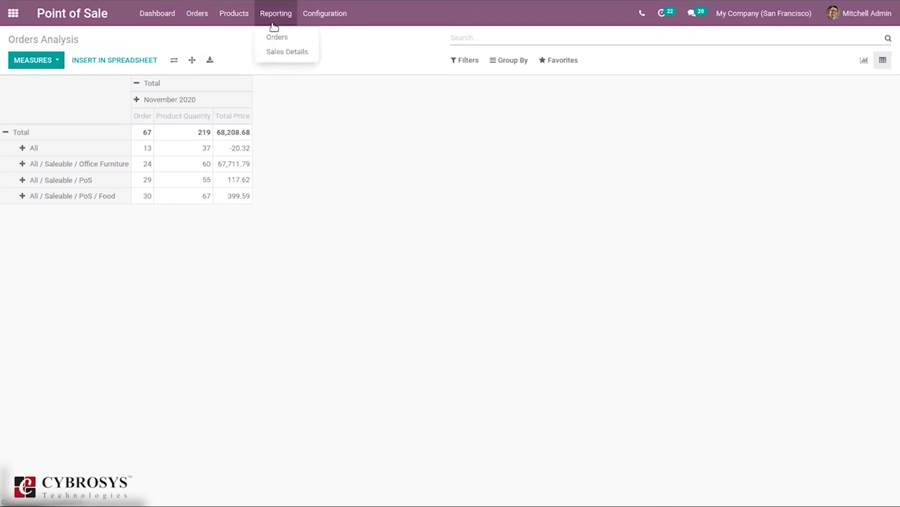
click(337, 17)
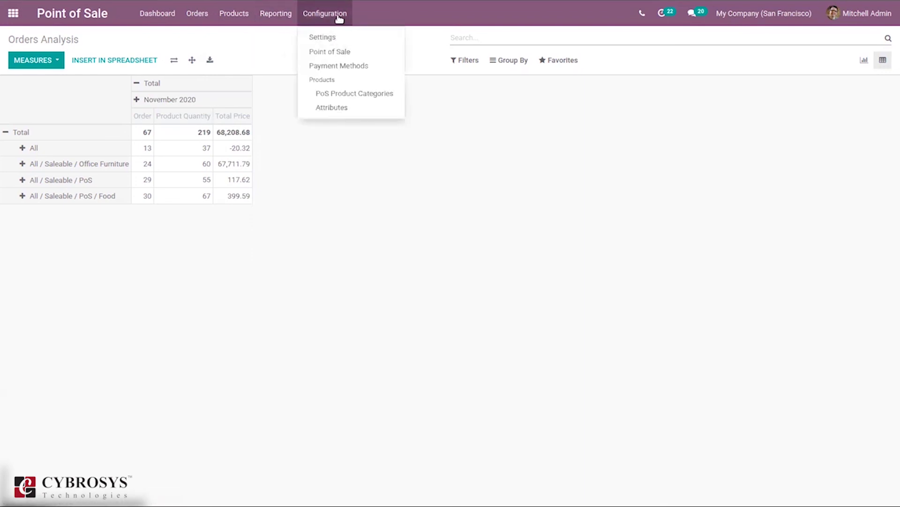
click(345, 194)
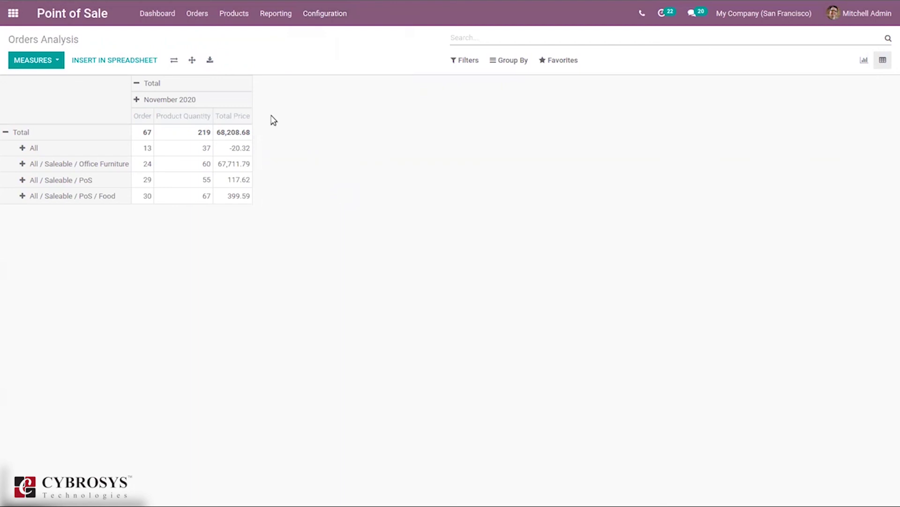